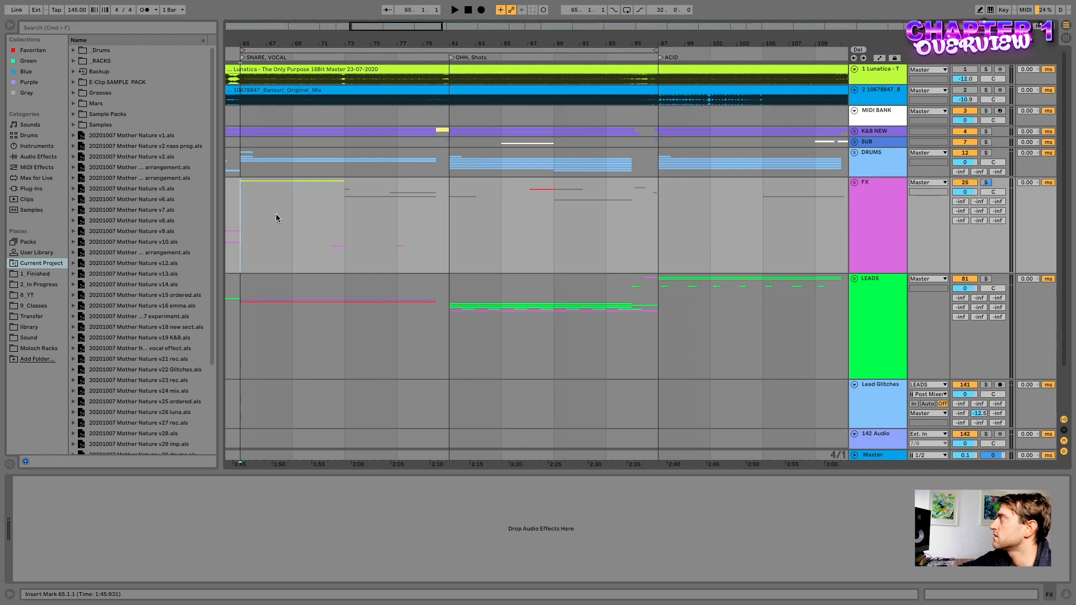
Step: Play the arrangement from bar 73
{"action": "left_click", "coordinate": [344, 221]}
{"action": "key", "text": "space"}
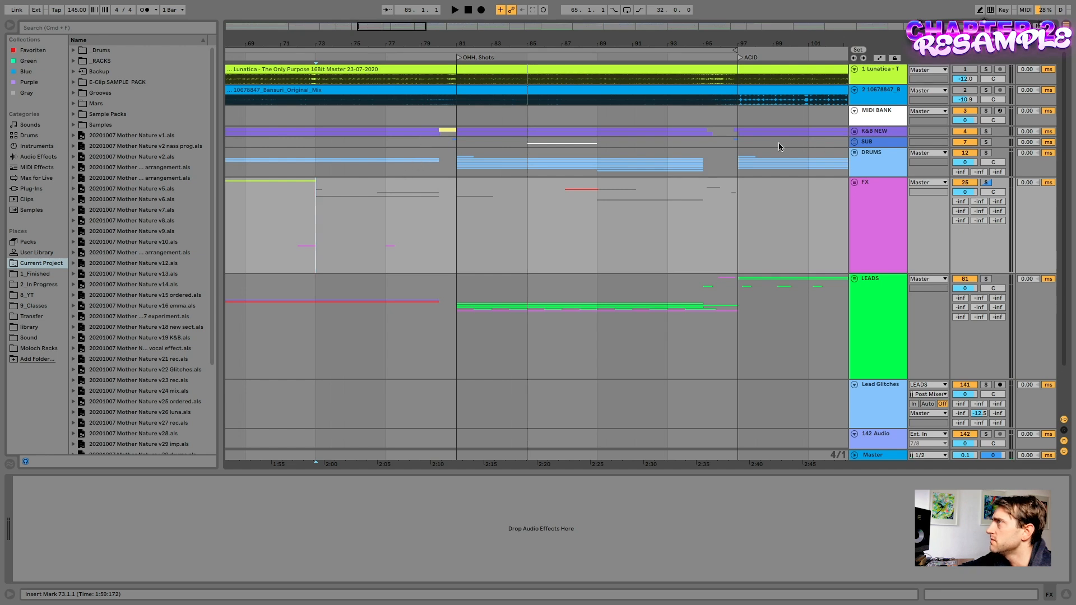
Step: Insert an audio track below the DRUMS group, name it Resampling, and set its audio input to Resampling
{"action": "left_click", "coordinate": [884, 161]}
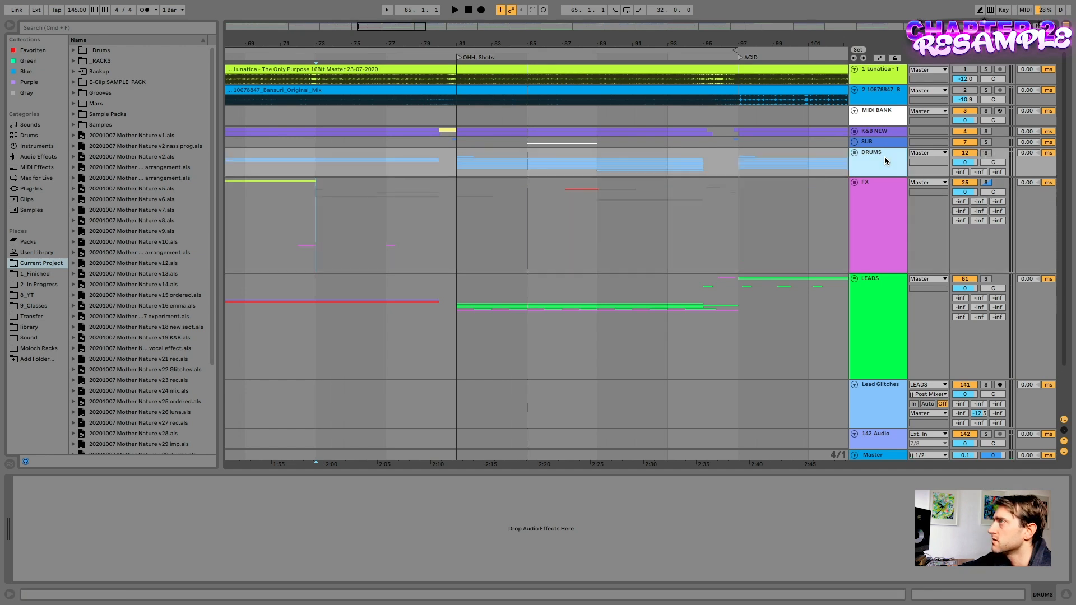
{"action": "key", "text": "super+t"}
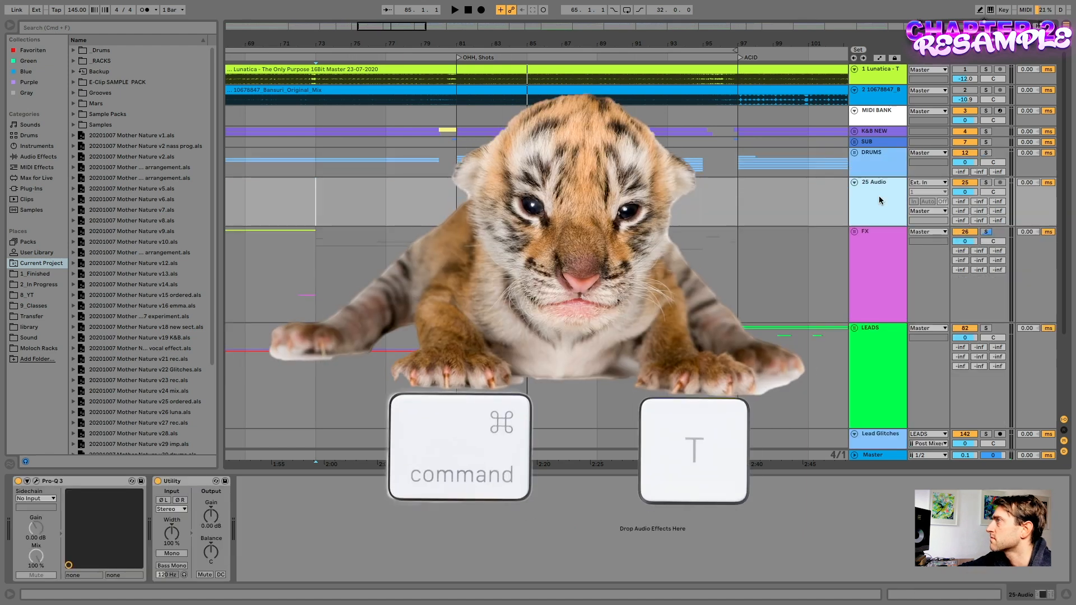
{"action": "type", "text": "Resamplign"}
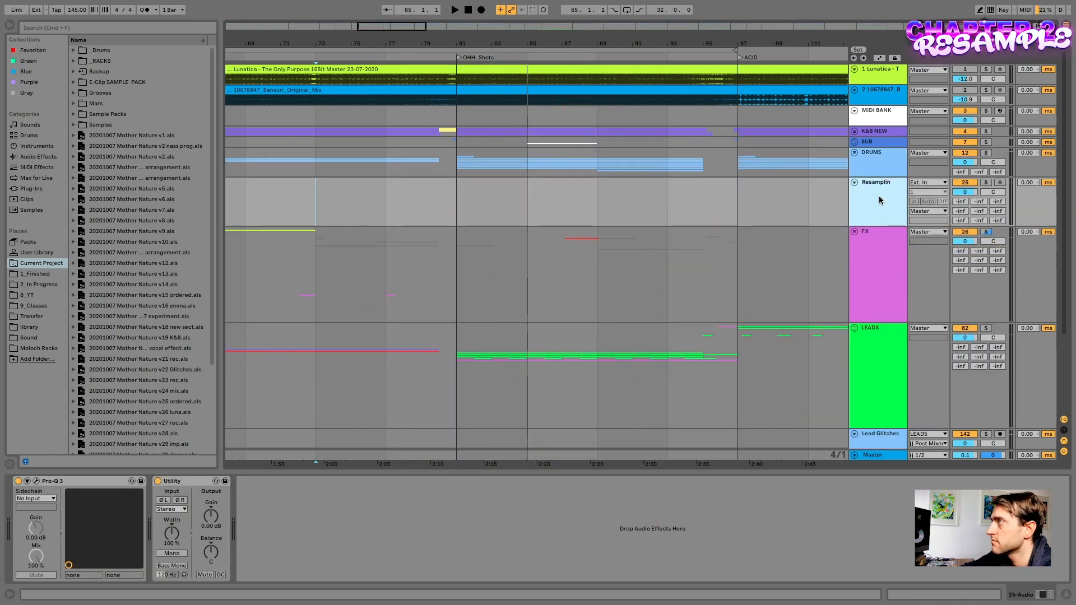
{"action": "left_click", "coordinate": [924, 183]}
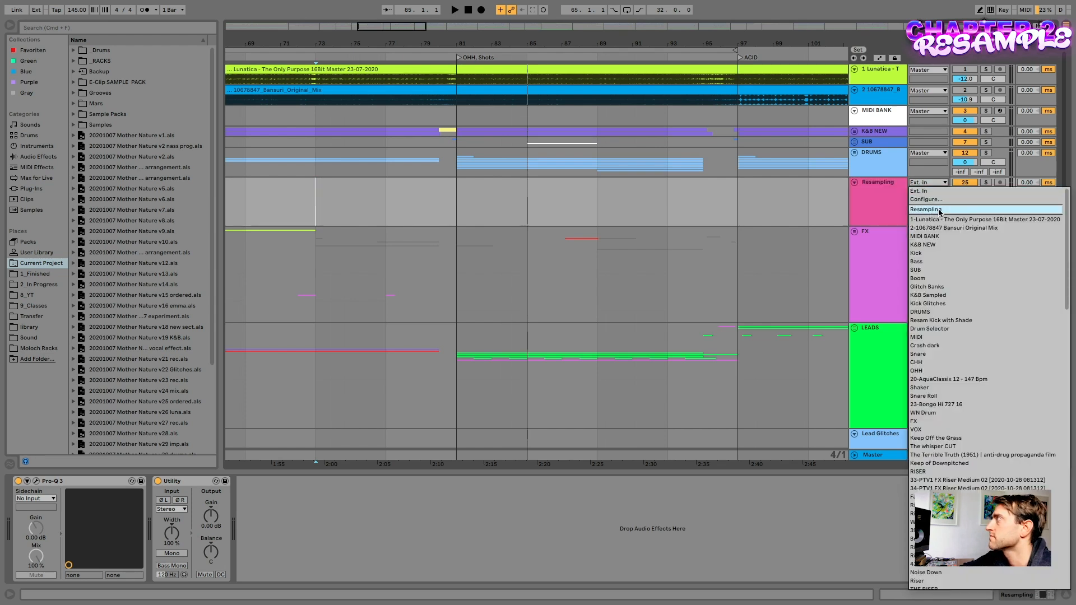
{"action": "left_click", "coordinate": [939, 212]}
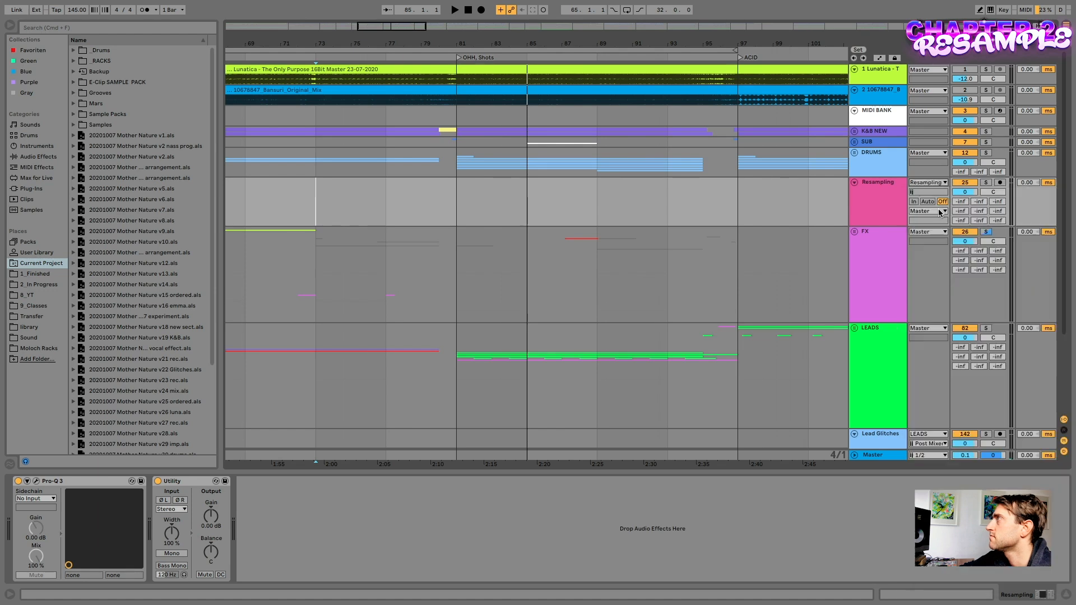
Step: Set the fixed grid to 2 bars and loop the four bars from bar 73 to bar 77
{"action": "right_click", "coordinate": [395, 196]}
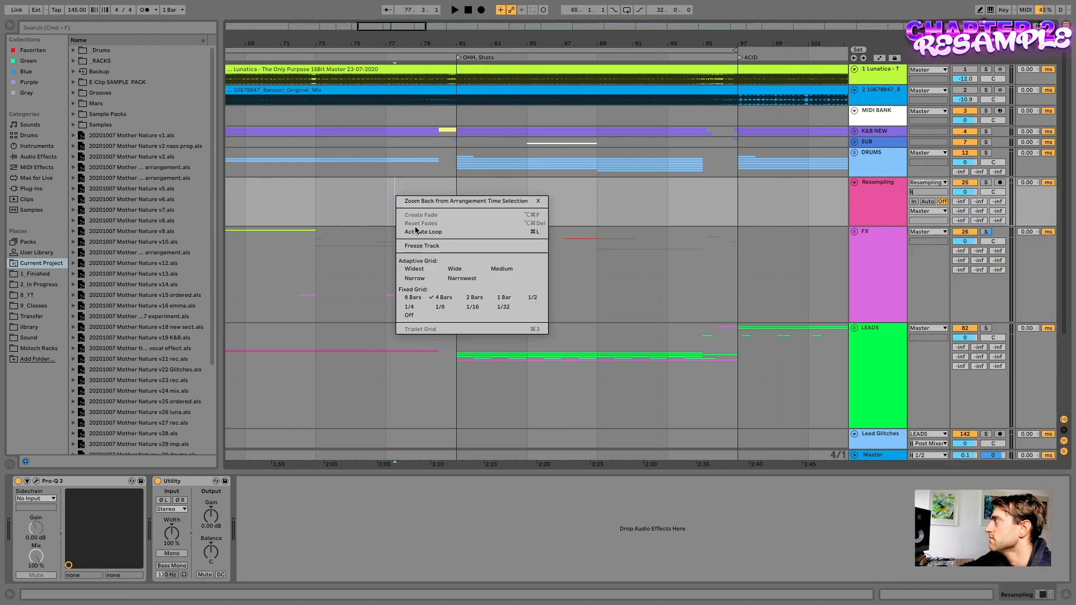
{"action": "left_click", "coordinate": [472, 297]}
{"action": "scroll", "coordinate": [400, 204], "scroll_direction": "left", "scroll_amount": 3}
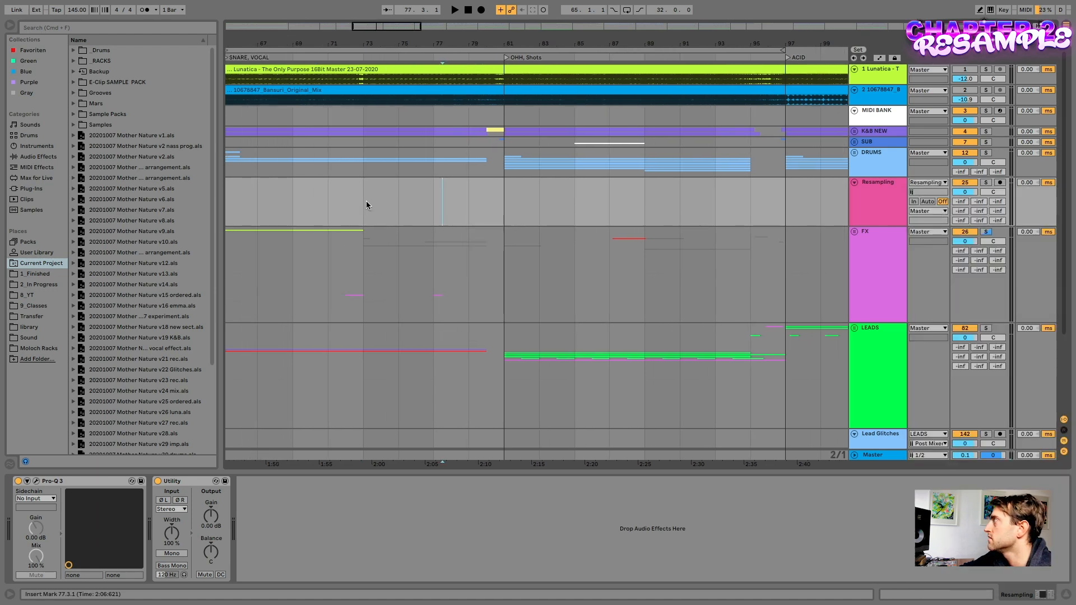
{"action": "left_click_drag", "start_coordinate": [368, 204], "coordinate": [419, 205]}
{"action": "key", "text": "super+l"}
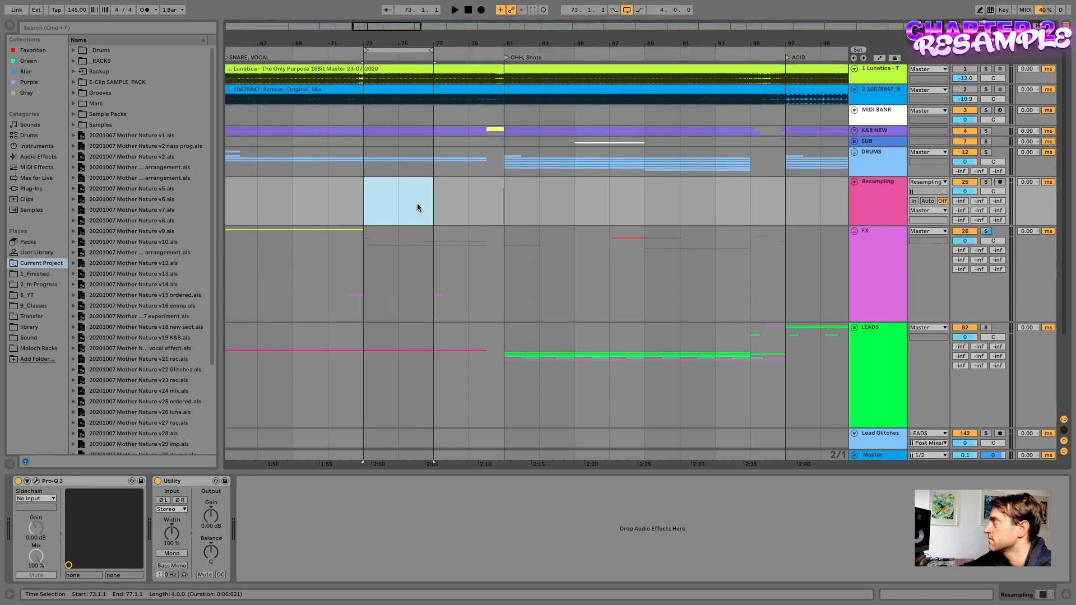
Step: Solo K&B NEW, arm the Resampling track, and record its output from bar 73 to bar 77
{"action": "left_click", "coordinate": [363, 196]}
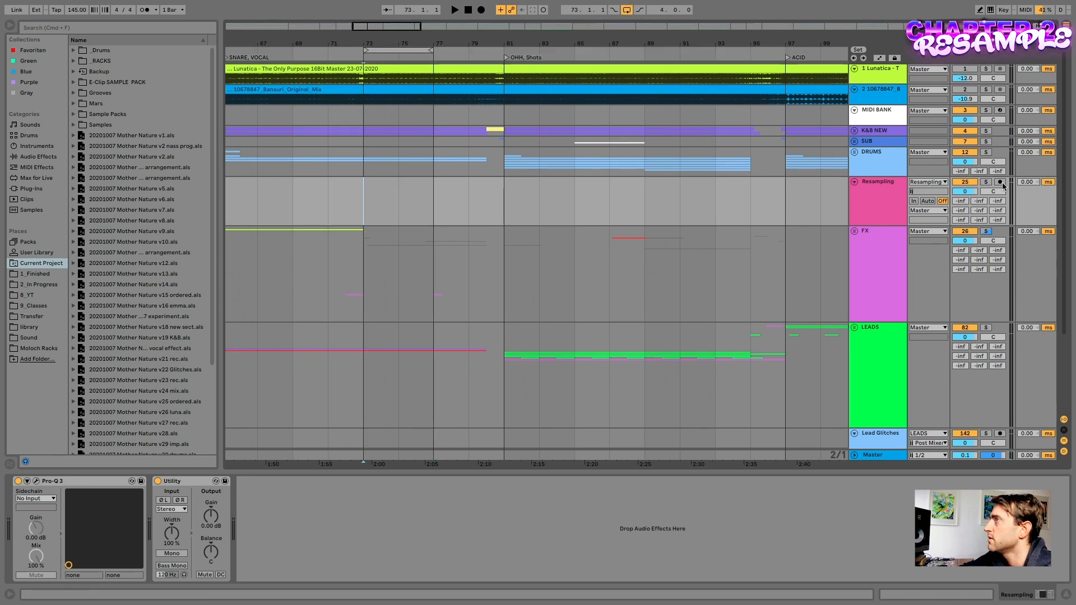
{"action": "left_click", "coordinate": [987, 132]}
{"action": "left_click", "coordinate": [999, 182]}
{"action": "key", "text": "F9"}
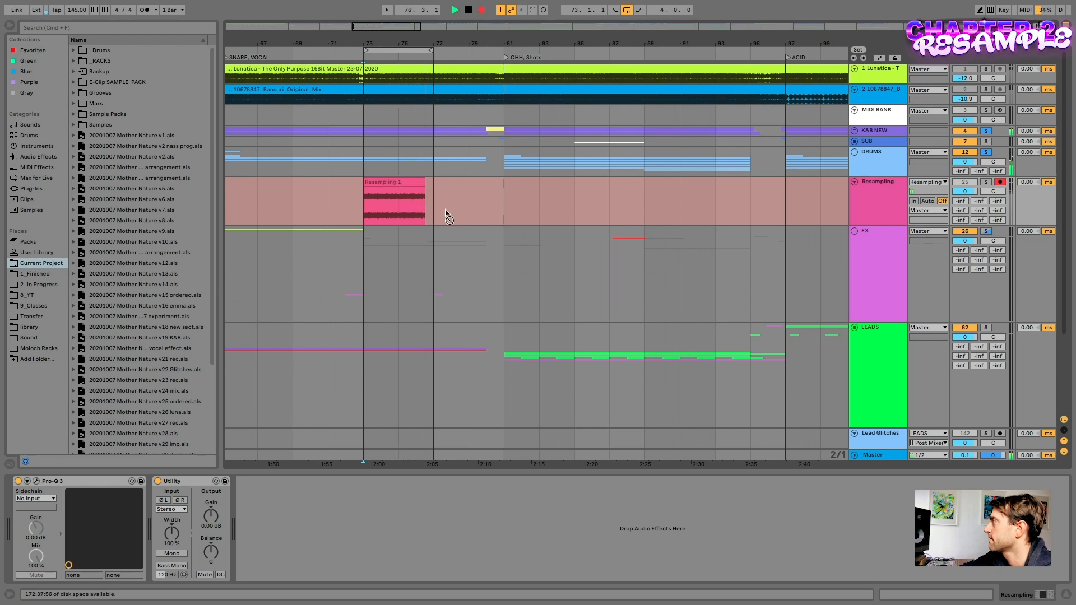
{"action": "key", "text": "space"}
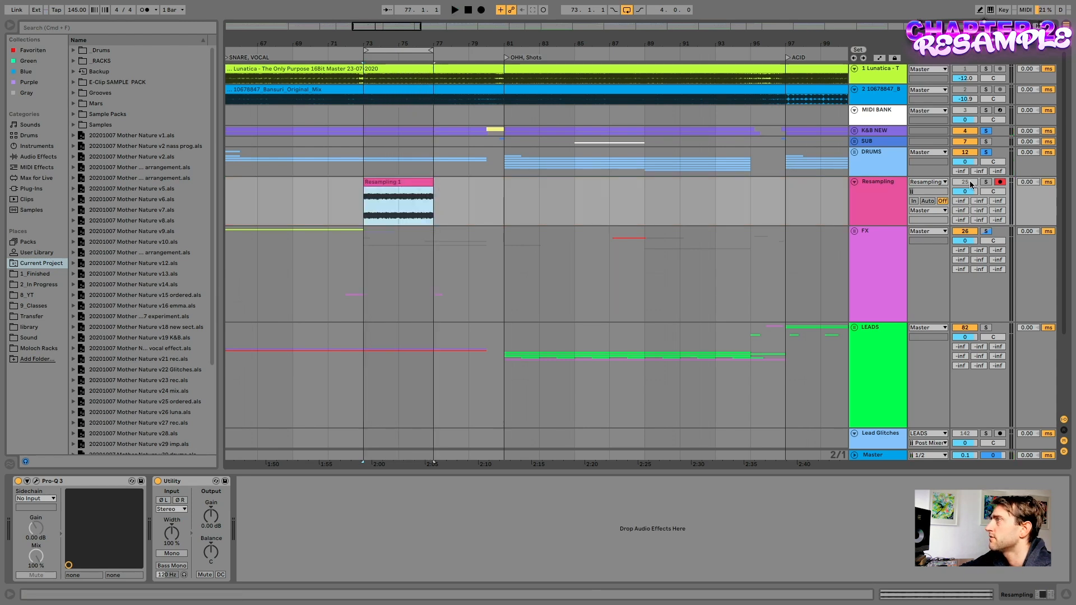
Step: Add an audio track below Resampling and move the recorded four-bar clip onto it, keeping its start at bar 73
{"action": "left_click", "coordinate": [397, 184]}
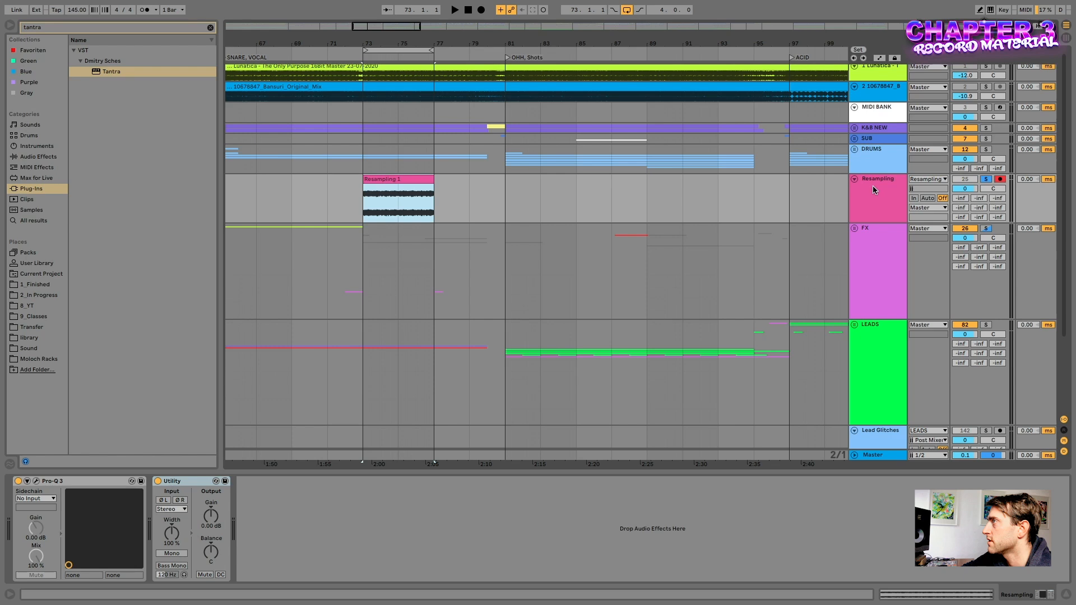
{"action": "key", "text": "super+t"}
{"action": "left_click_drag", "start_coordinate": [412, 179], "coordinate": [394, 232]}
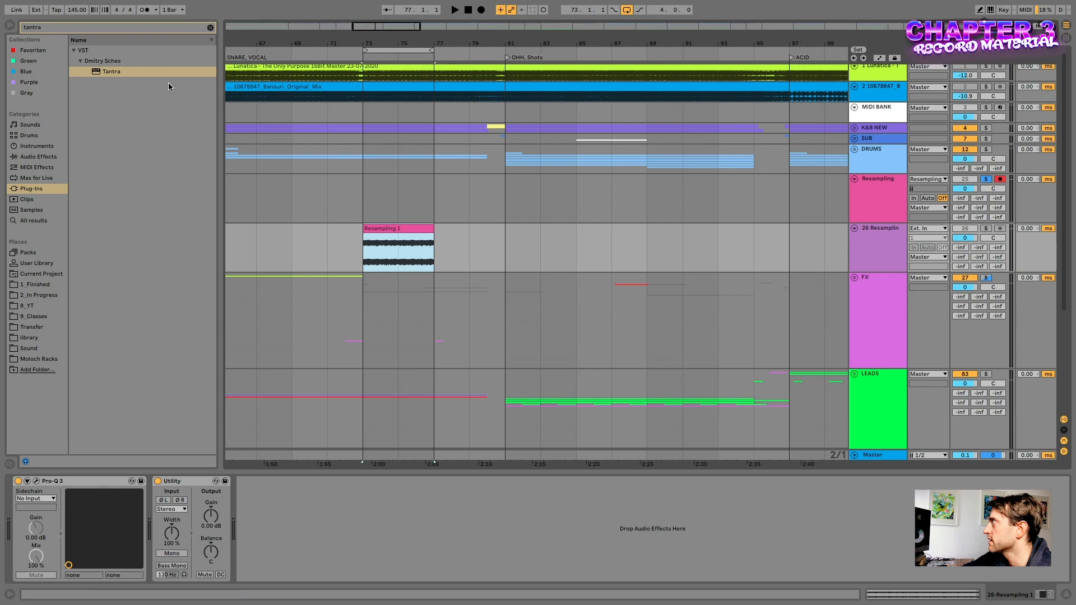
Step: Load the Tantra plug-in onto the new track holding the recorded clip and solo that track
{"action": "left_click", "coordinate": [857, 250]}
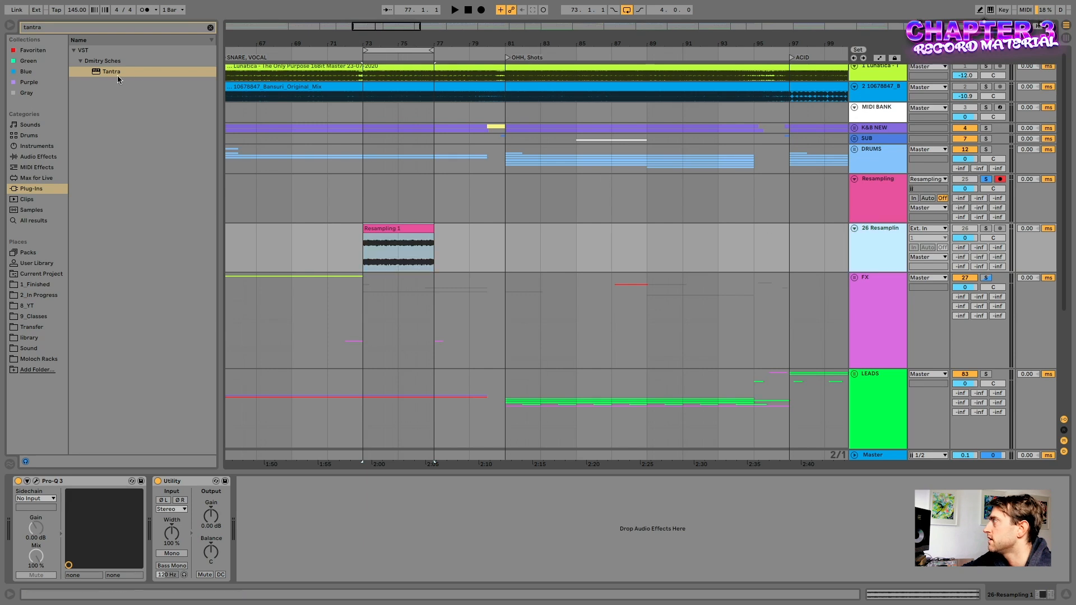
{"action": "left_click_drag", "start_coordinate": [110, 72], "coordinate": [307, 531]}
{"action": "left_click_drag", "start_coordinate": [454, 241], "coordinate": [520, 279]}
{"action": "left_click", "coordinate": [412, 239]}
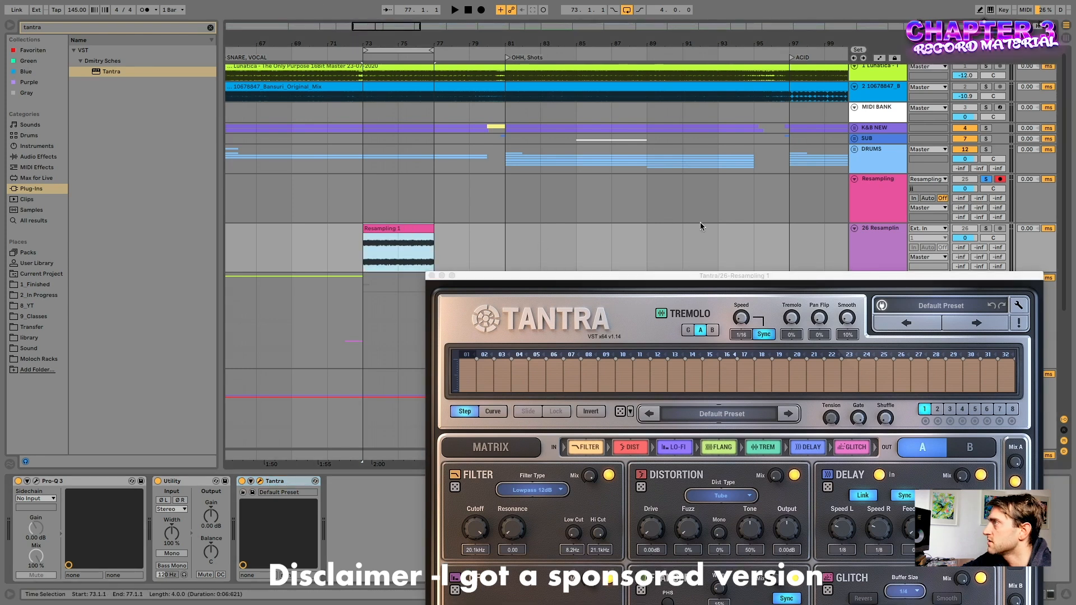
{"action": "left_click", "coordinate": [987, 230]}
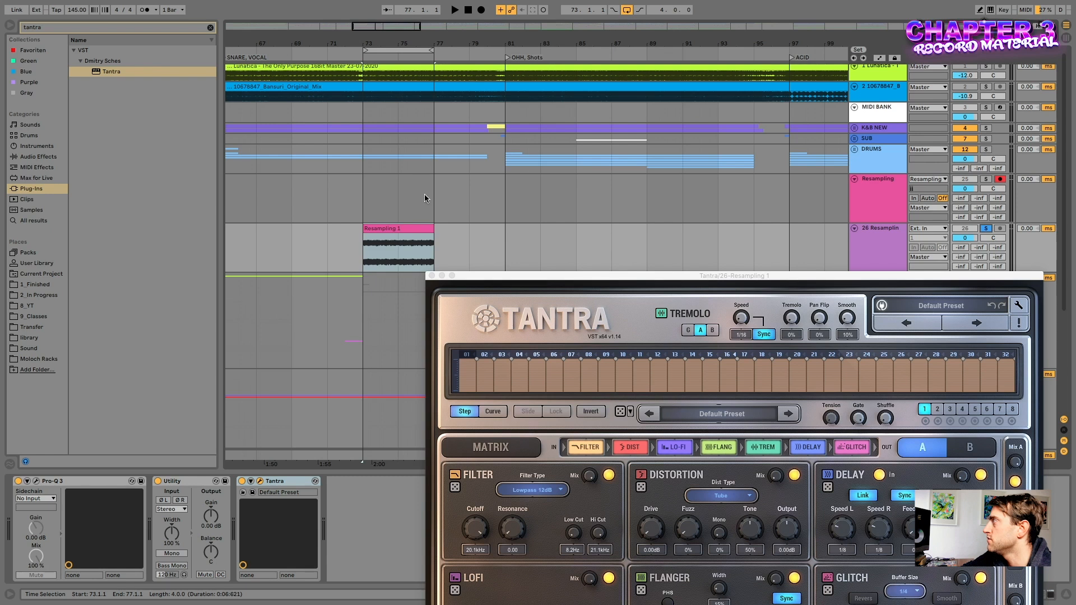
Step: Extend the loop to 16 bars, from bar 73 to bar 89, and duplicate the recorded clip three times to fill it
{"action": "left_click_drag", "start_coordinate": [431, 51], "coordinate": [645, 51]}
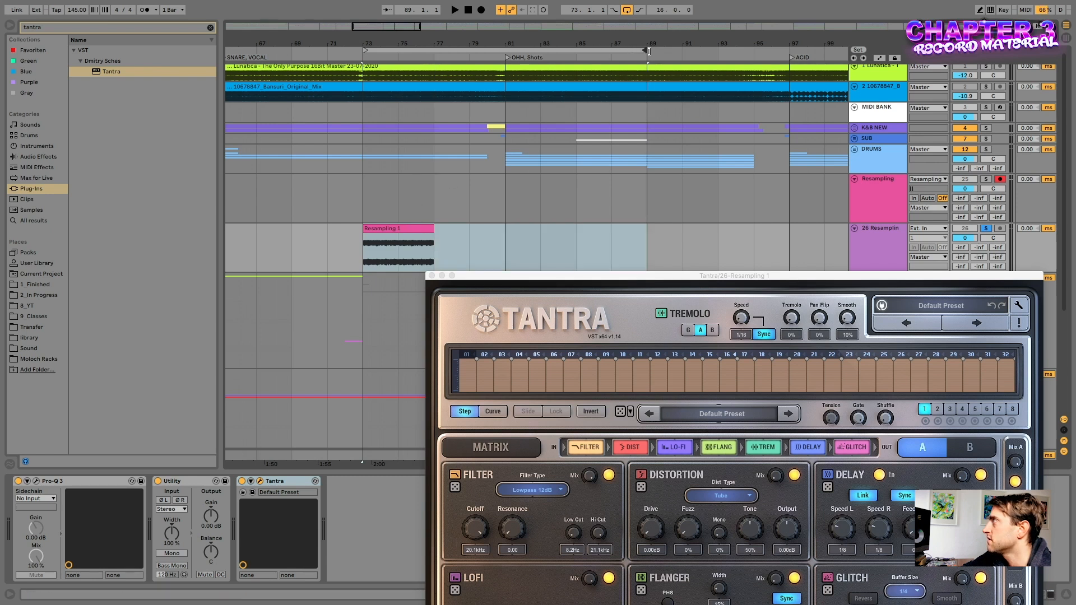
{"action": "left_click", "coordinate": [407, 229]}
{"action": "key", "text": "super+d"}
{"action": "key", "text": "super+d"}
{"action": "key", "text": "super+d"}
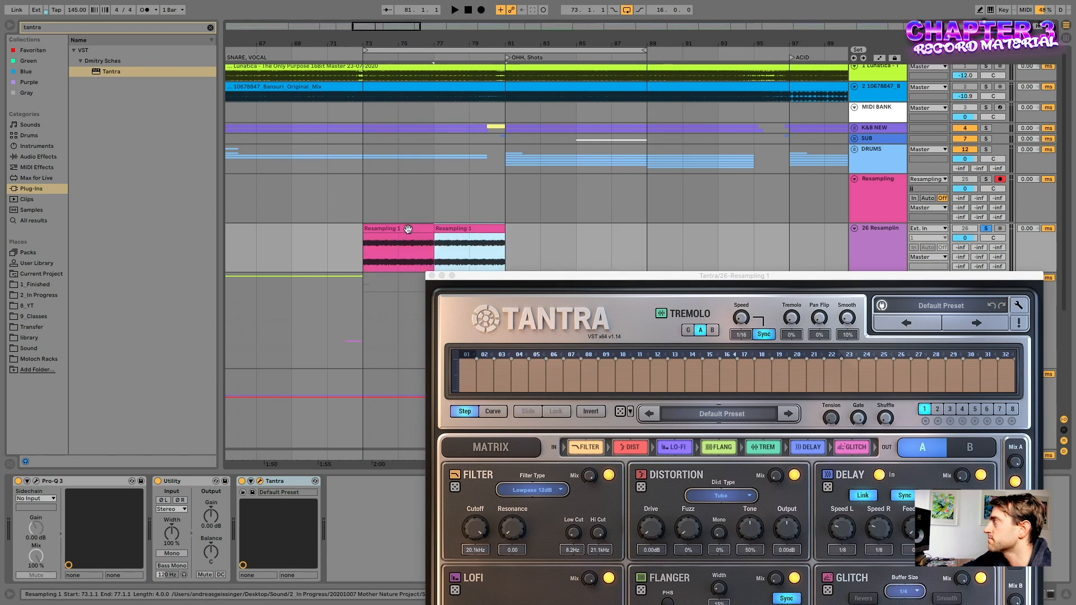
Step: Play the looped clips from bar 73 and audition Tantra presets up to DIST Outbreak
{"action": "left_click", "coordinate": [407, 228]}
{"action": "key", "text": "space"}
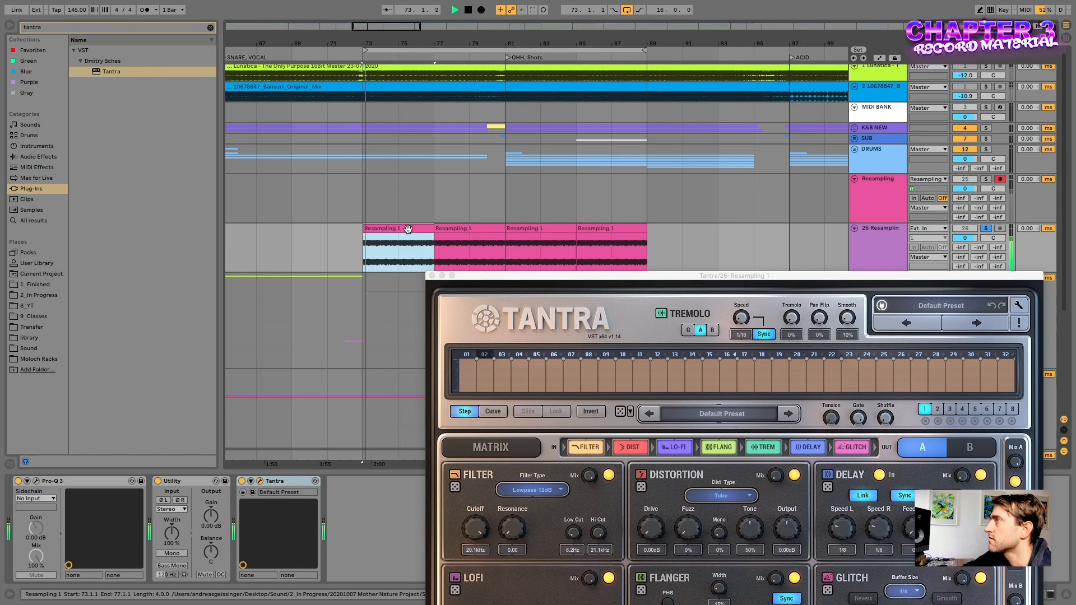
{"action": "left_click", "coordinate": [976, 323]}
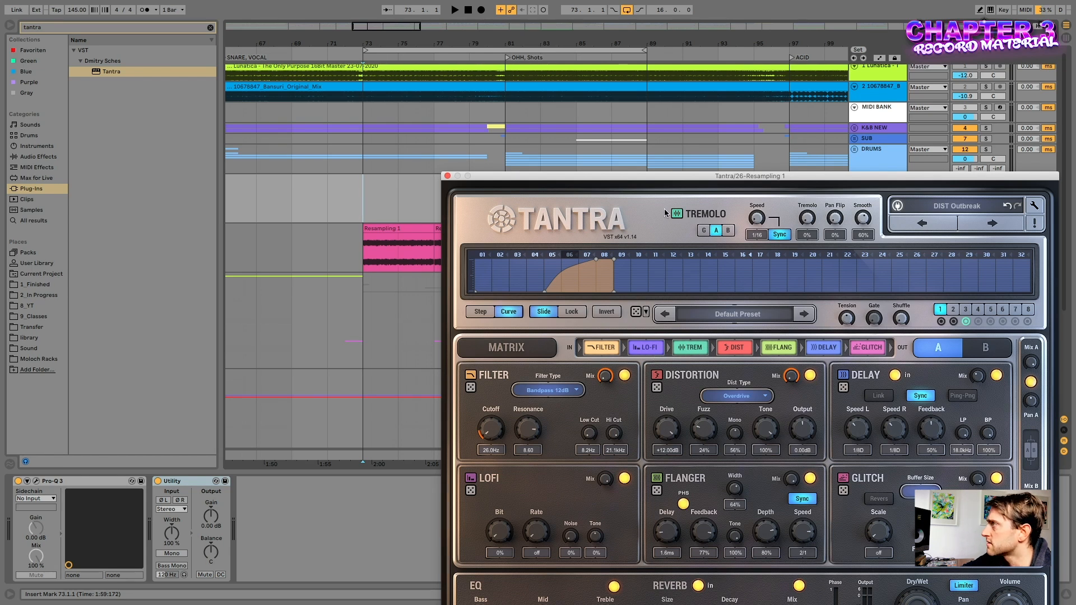
Step: Reposition the Tantra window below the clips and load the GL Distributor preset from Factory Expansion 1
{"action": "left_click_drag", "start_coordinate": [657, 177], "coordinate": [628, 27]}
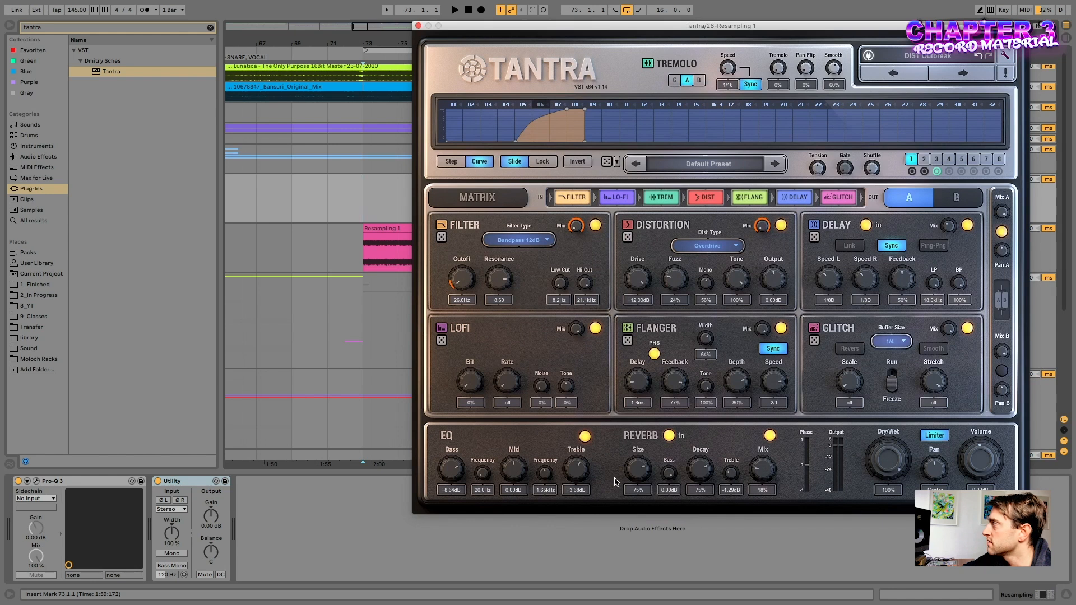
{"action": "left_click_drag", "start_coordinate": [587, 26], "coordinate": [549, 316]}
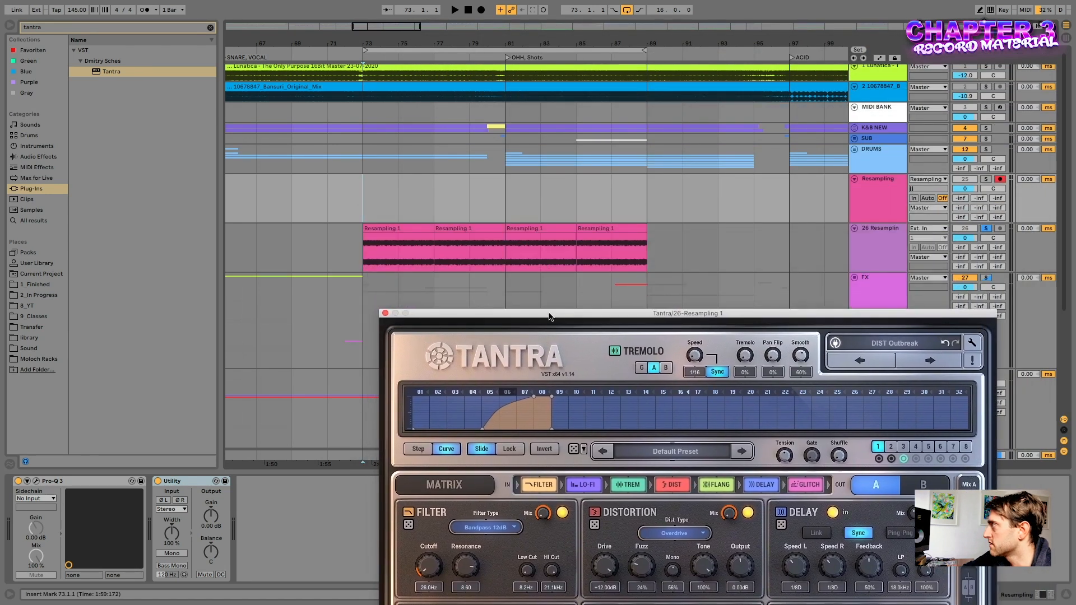
{"action": "left_click", "coordinate": [913, 347]}
{"action": "mouse_move", "coordinate": [901, 421]}
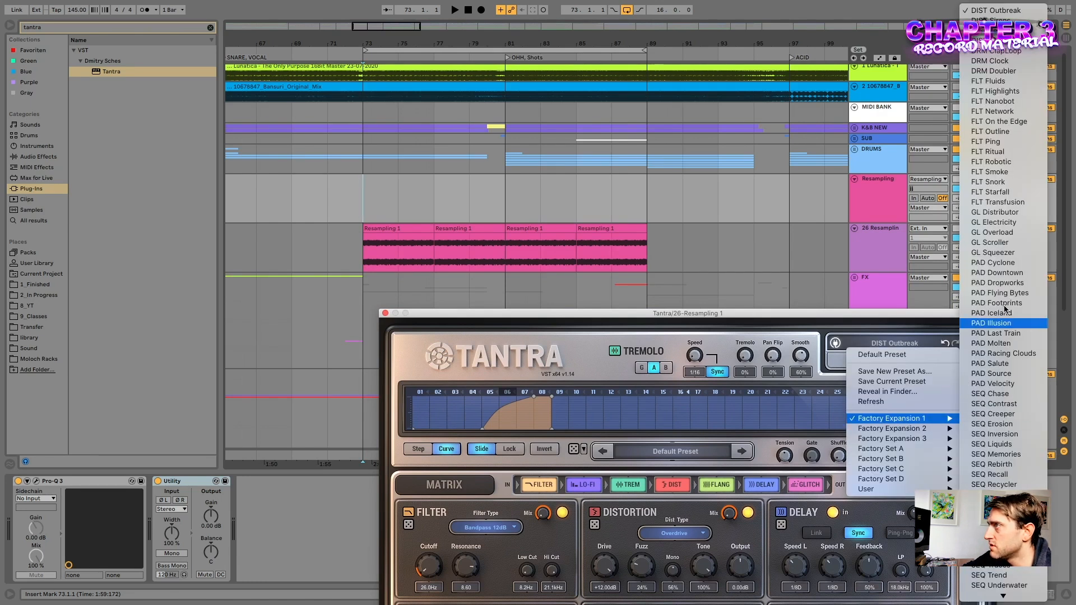
{"action": "left_click", "coordinate": [988, 213]}
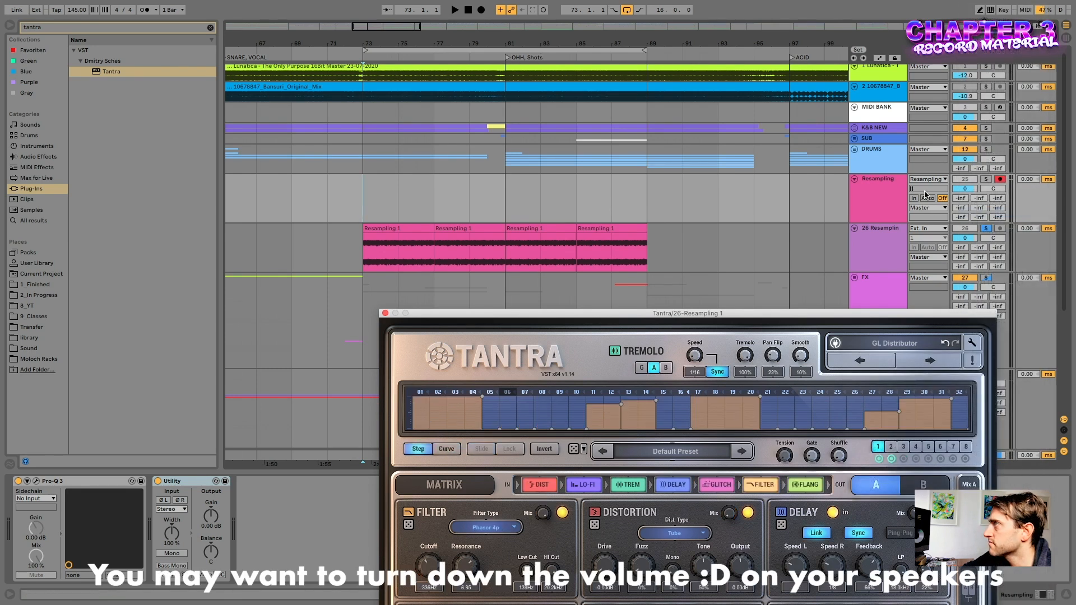
Step: Record a take onto Resampling from bar 73 to bar 81 while switching Tantra through GL Electricity, GL Overload and GL Scroller
{"action": "left_click", "coordinate": [365, 200]}
{"action": "key", "text": "F9"}
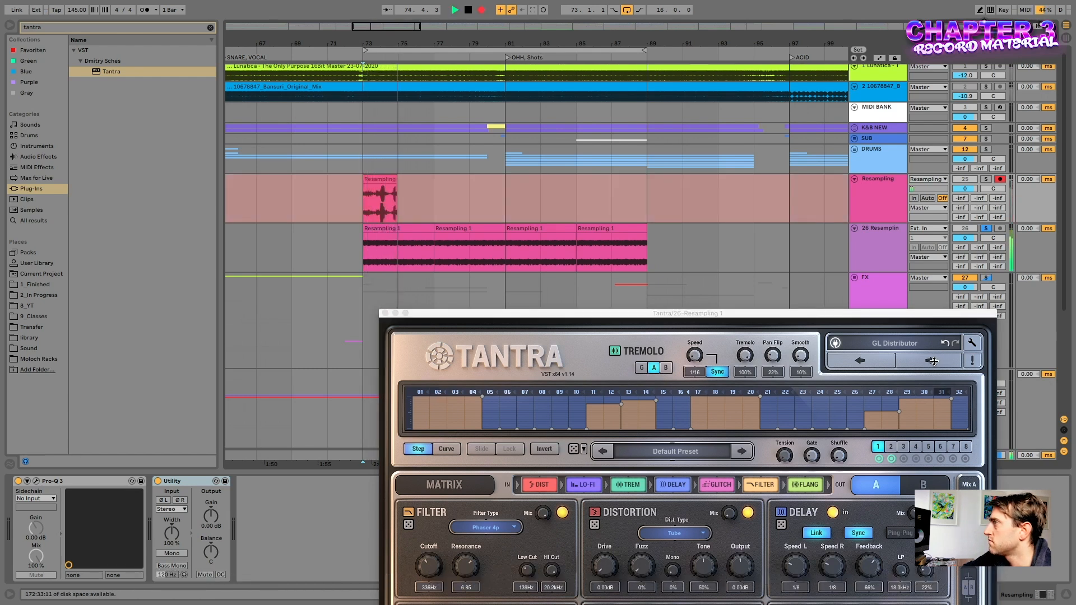
{"action": "left_click", "coordinate": [933, 361]}
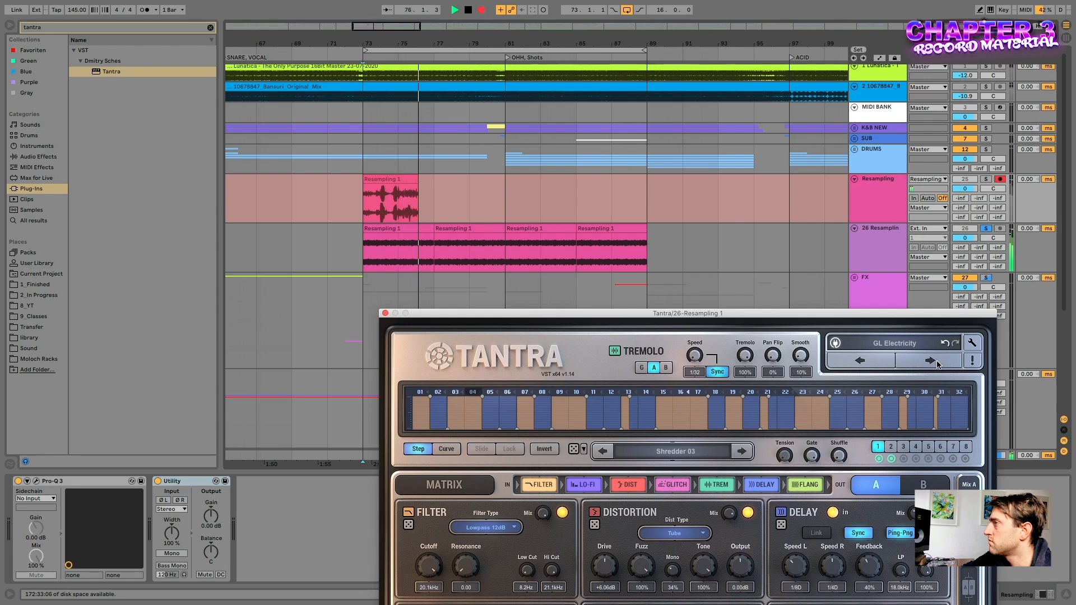
{"action": "left_click", "coordinate": [937, 364]}
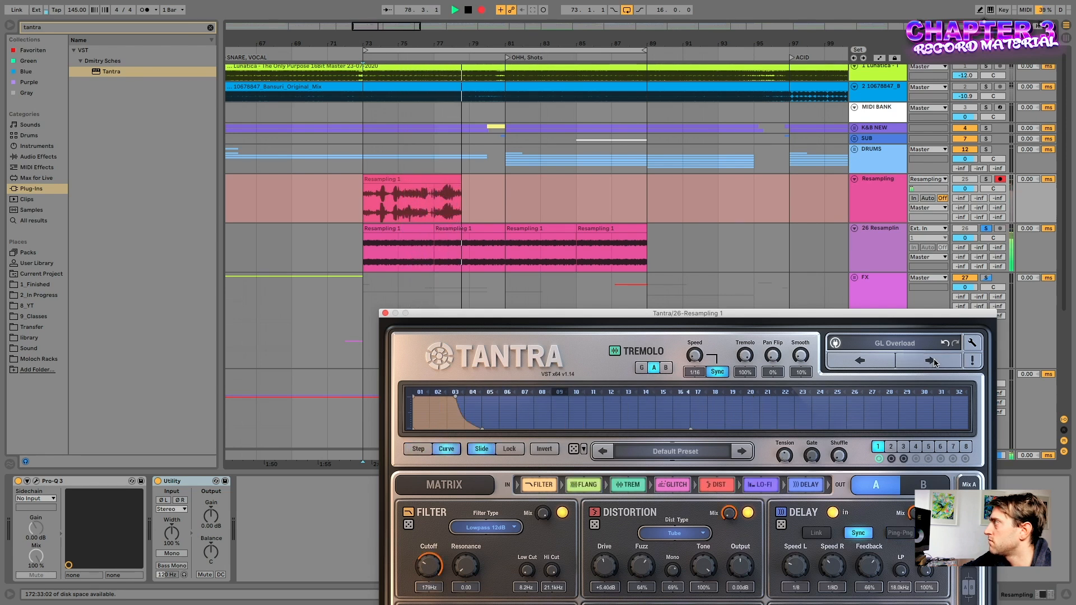
{"action": "left_click", "coordinate": [931, 362]}
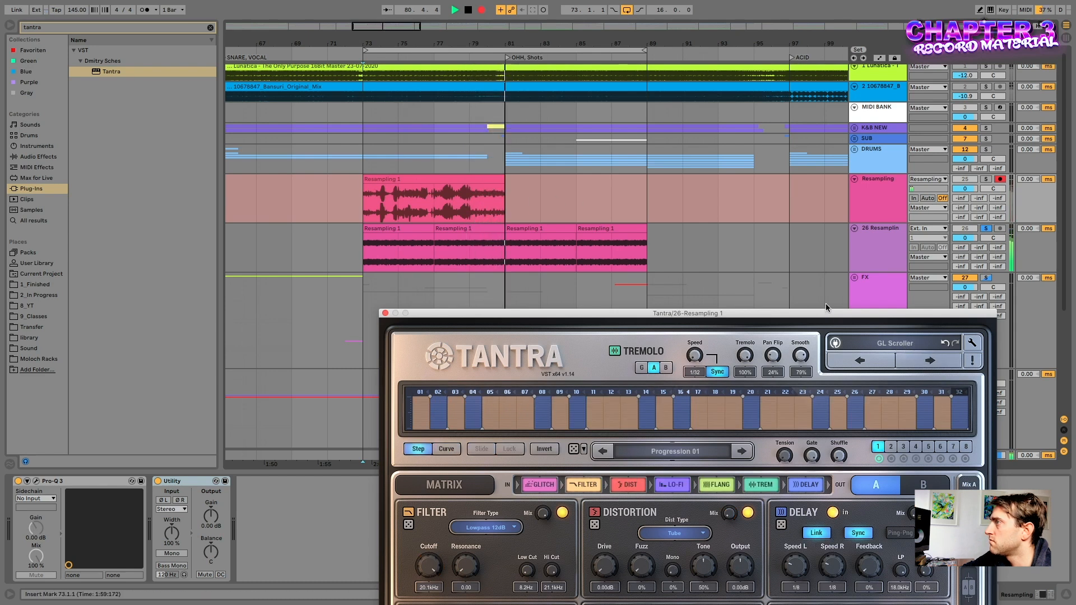
{"action": "key", "text": "space"}
Step: Record a second take from bar 73 using Tantra's GL Transit preset from Factory Expansion 2, and move that clip to bar 91
{"action": "left_click", "coordinate": [895, 342]}
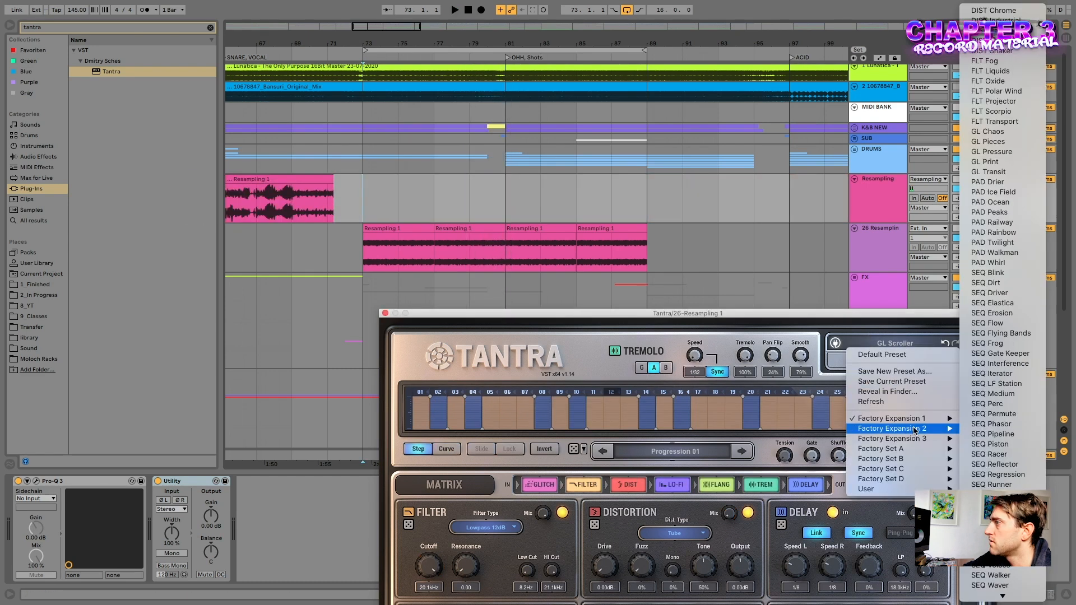
{"action": "left_click", "coordinate": [985, 172]}
{"action": "key", "text": "F9"}
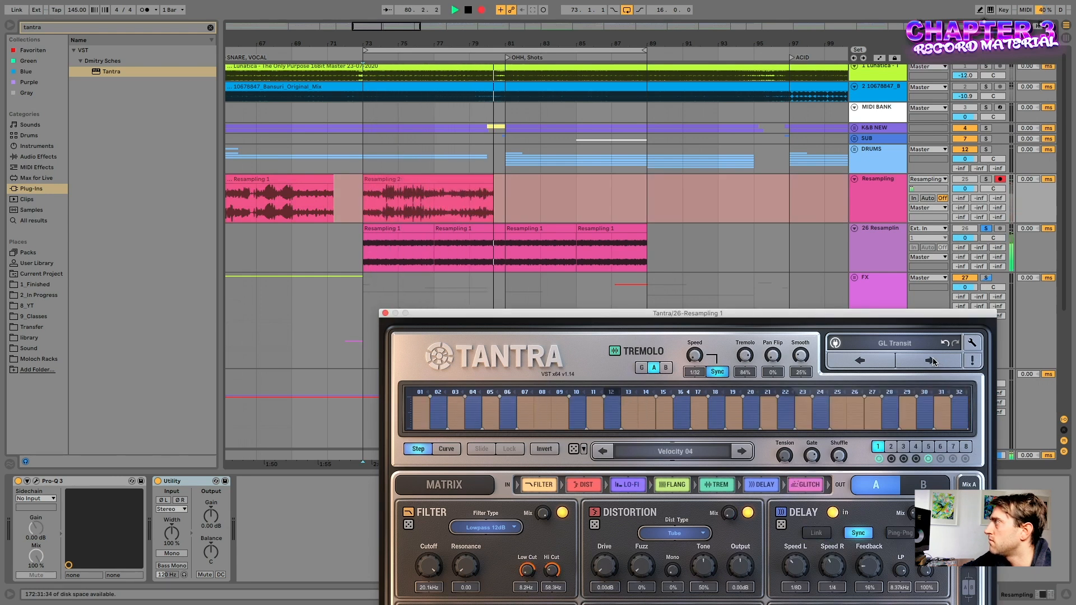
{"action": "key", "text": "space"}
{"action": "left_click_drag", "start_coordinate": [392, 179], "coordinate": [711, 179]}
Step: Load Tantra's GL Terminal preset from Factory Set B, record a third take from bar 73 to bar 81, and close the plug-in window
{"action": "left_click", "coordinate": [359, 200]}
{"action": "left_click", "coordinate": [895, 343]}
{"action": "mouse_move", "coordinate": [915, 439]}
{"action": "mouse_move", "coordinate": [915, 458]}
{"action": "left_click", "coordinate": [992, 408]}
{"action": "key", "text": "F9"}
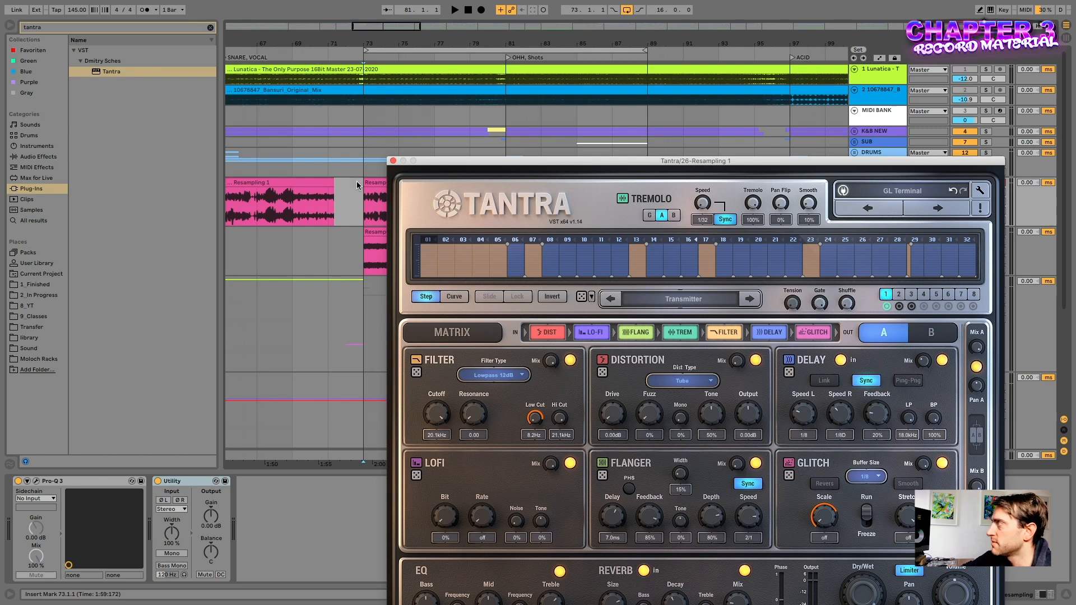
{"action": "left_click", "coordinate": [394, 160]}
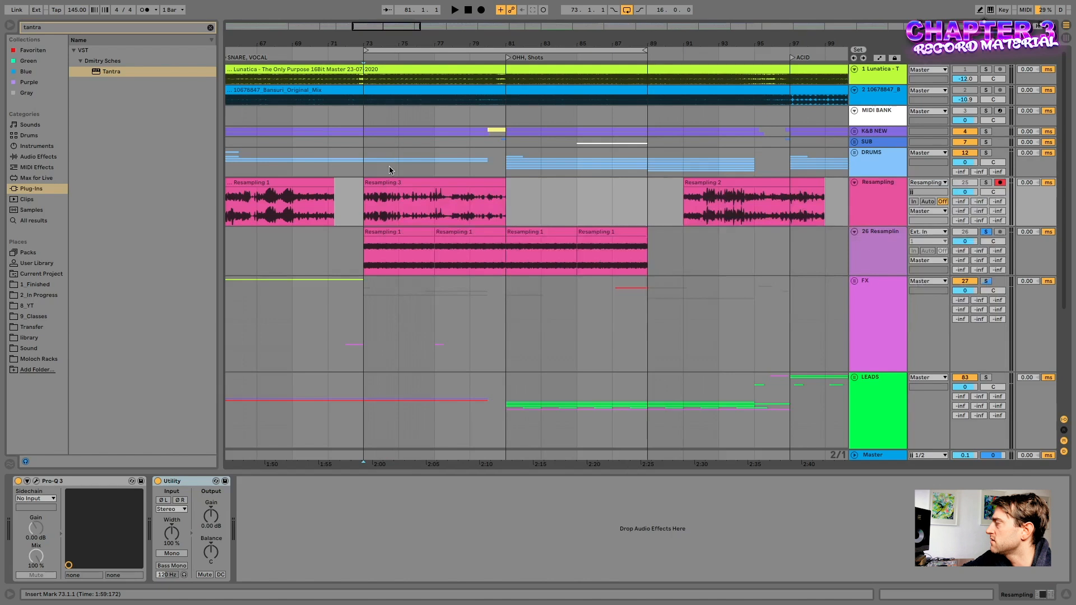
{"action": "left_click", "coordinate": [538, 252]}
{"action": "scroll", "coordinate": [376, 173], "scroll_direction": "left", "scroll_amount": 5}
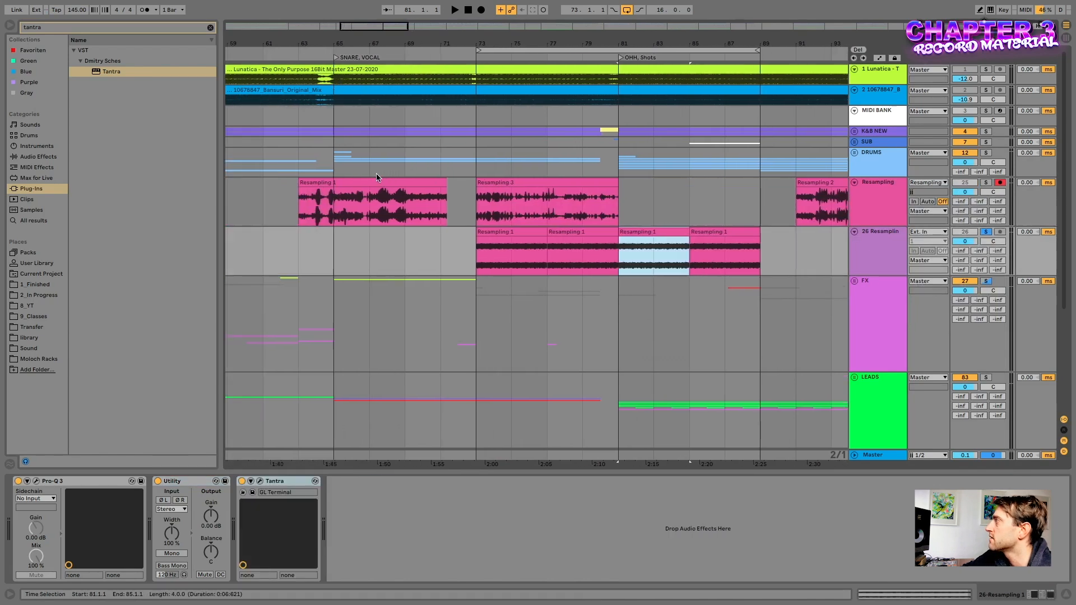
{"action": "scroll", "coordinate": [542, 193], "scroll_direction": "right", "scroll_amount": 3}
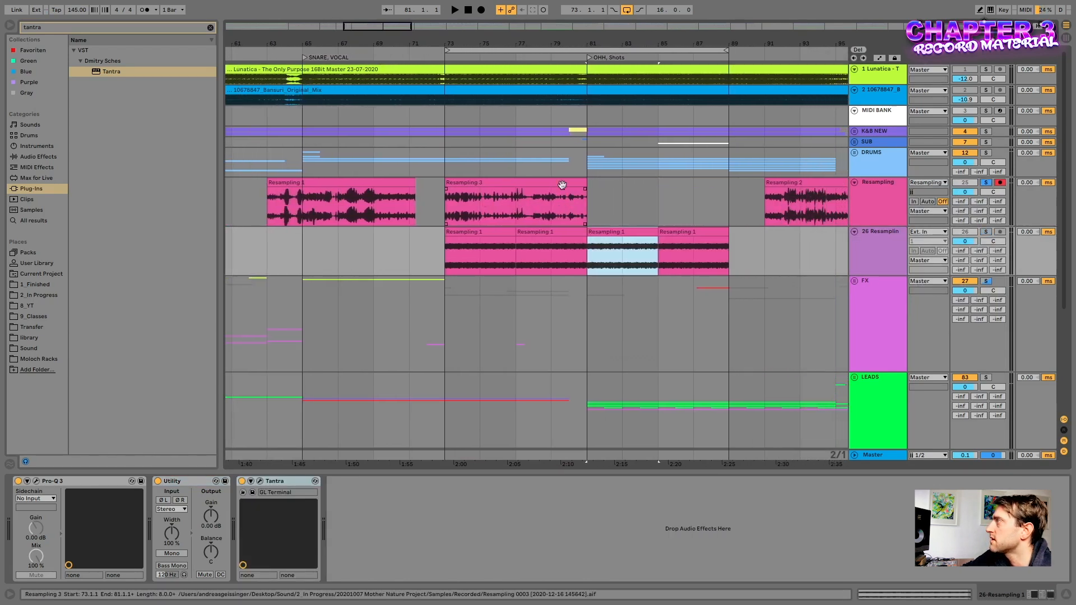
Step: Play the third take on the Resampling track from bar 73 and again from 79.3.1, using a 1/4 grid
{"action": "left_click", "coordinate": [1000, 183]}
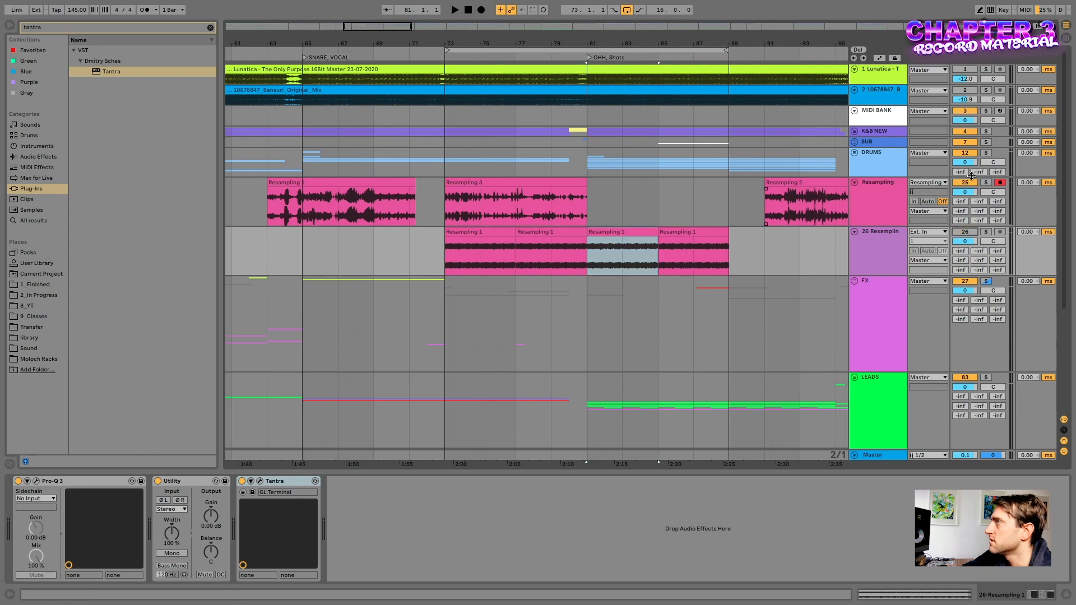
{"action": "right_click", "coordinate": [605, 202]}
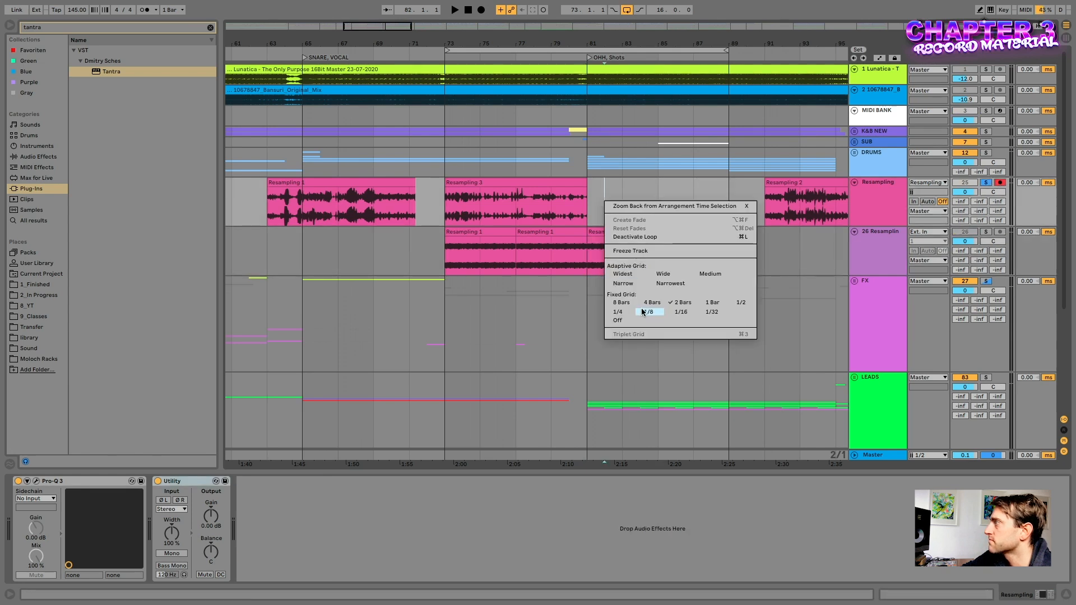
{"action": "left_click", "coordinate": [618, 311]}
{"action": "left_click", "coordinate": [489, 182]}
{"action": "key", "text": "space"}
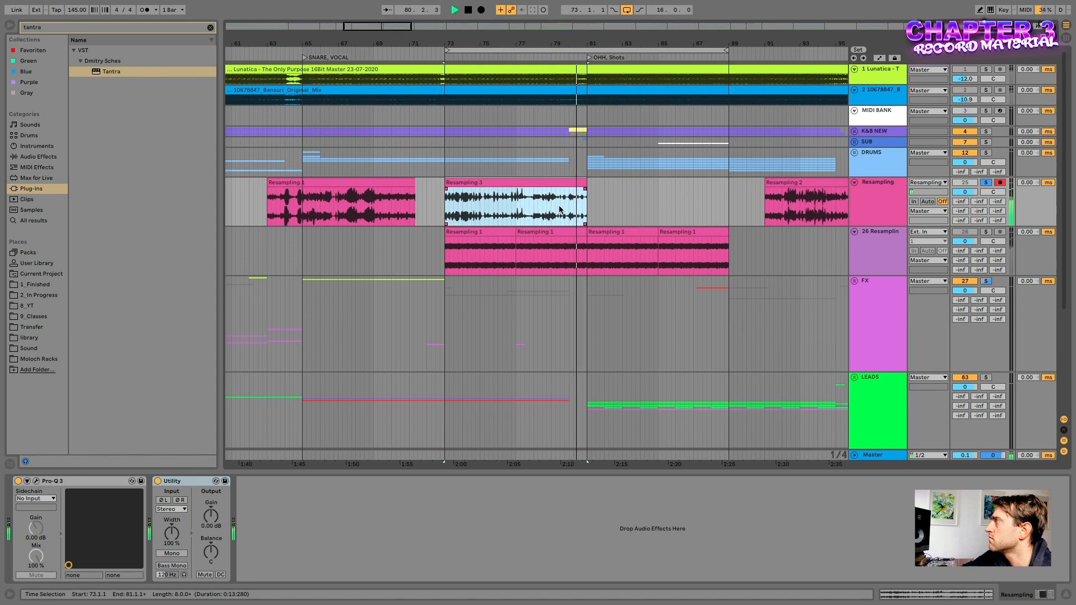
{"action": "scroll", "coordinate": [559, 210], "scroll_direction": "up", "scroll_amount": 5}
{"action": "left_click", "coordinate": [493, 213]}
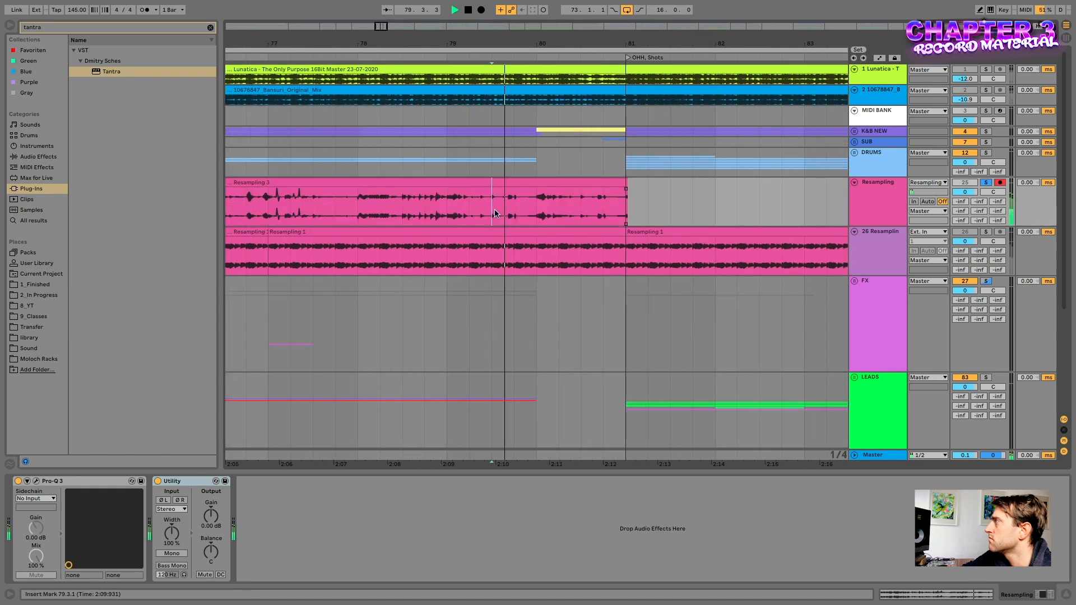
{"action": "key", "text": "space"}
Step: Set the grid to 1/16, cut the section from 79.4.2 to 80.3.3 out of the third take, and place it at 82.1.1
{"action": "left_click_drag", "start_coordinate": [537, 210], "coordinate": [561, 211]}
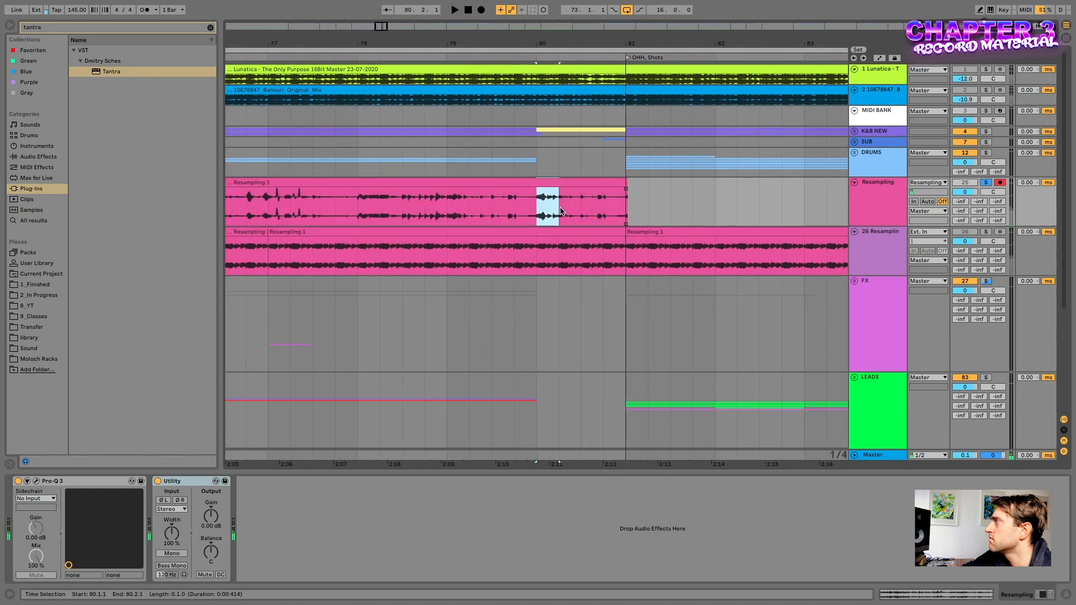
{"action": "right_click", "coordinate": [575, 211]}
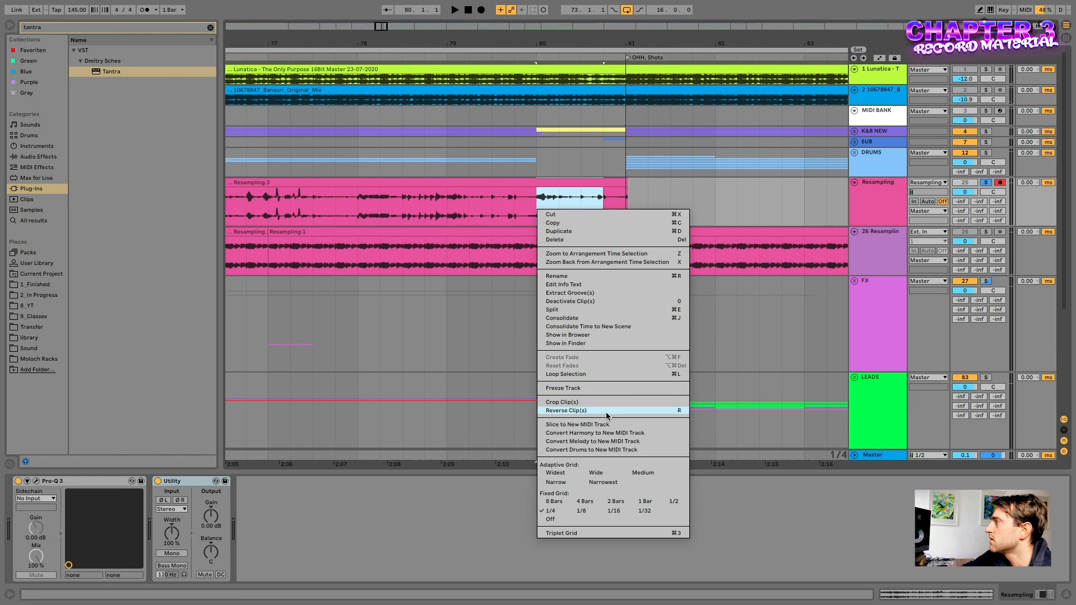
{"action": "right_click", "coordinate": [514, 216]}
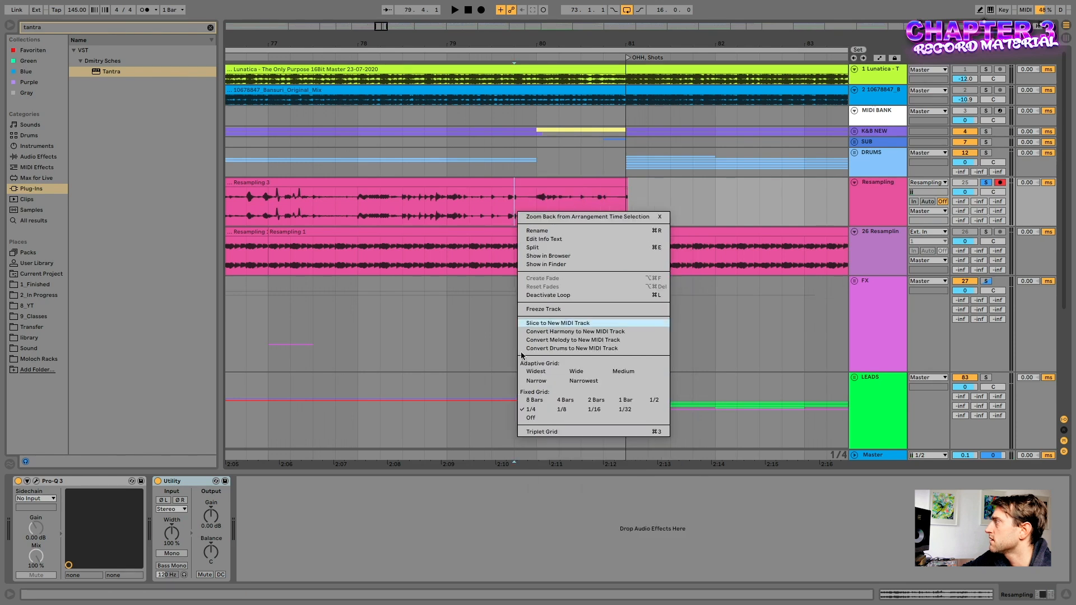
{"action": "left_click", "coordinate": [593, 410]}
{"action": "key", "text": "space"}
{"action": "left_click_drag", "start_coordinate": [495, 212], "coordinate": [567, 218]}
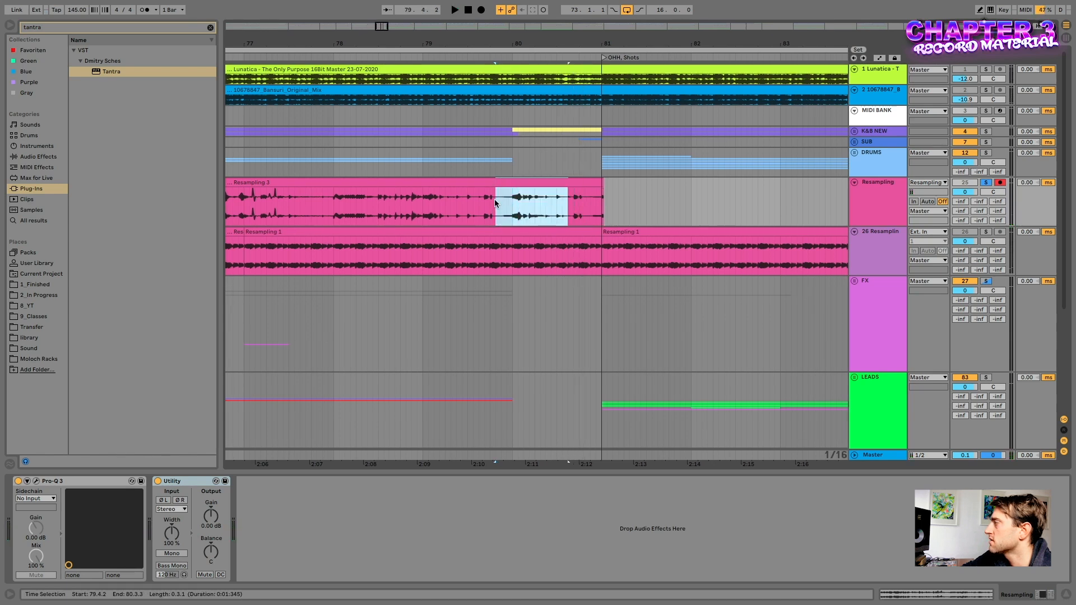
{"action": "left_click_drag", "start_coordinate": [536, 193], "coordinate": [727, 192]}
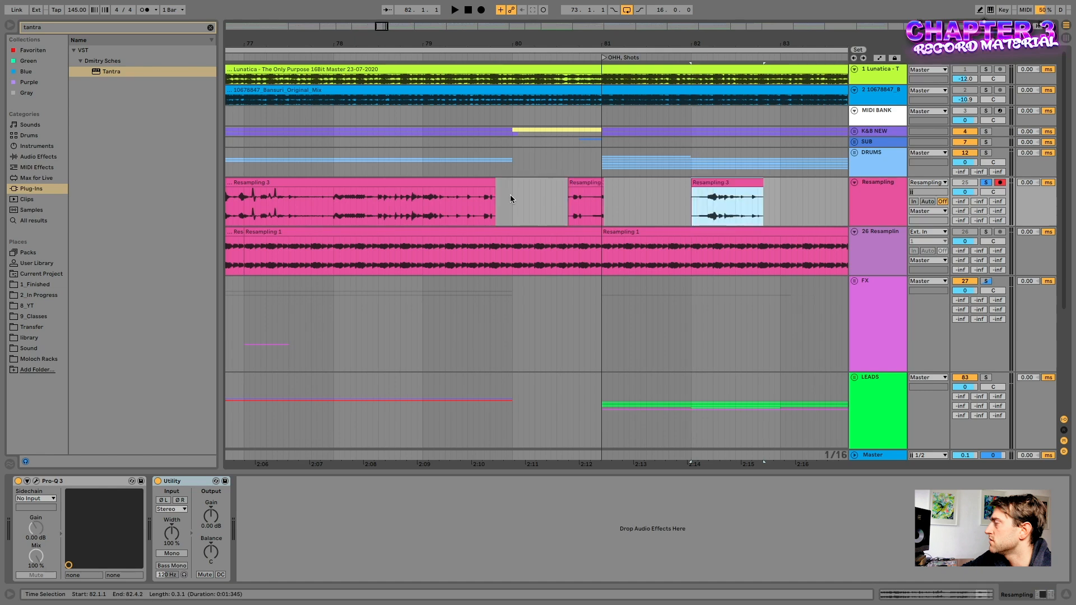
Step: Play the short leftover end piece of the third take and place it behind the extracted fragment, shortly after bar 83
{"action": "left_click", "coordinate": [585, 184]}
{"action": "key", "text": "space"}
{"action": "scroll", "coordinate": [586, 184], "scroll_direction": "down", "scroll_amount": 3}
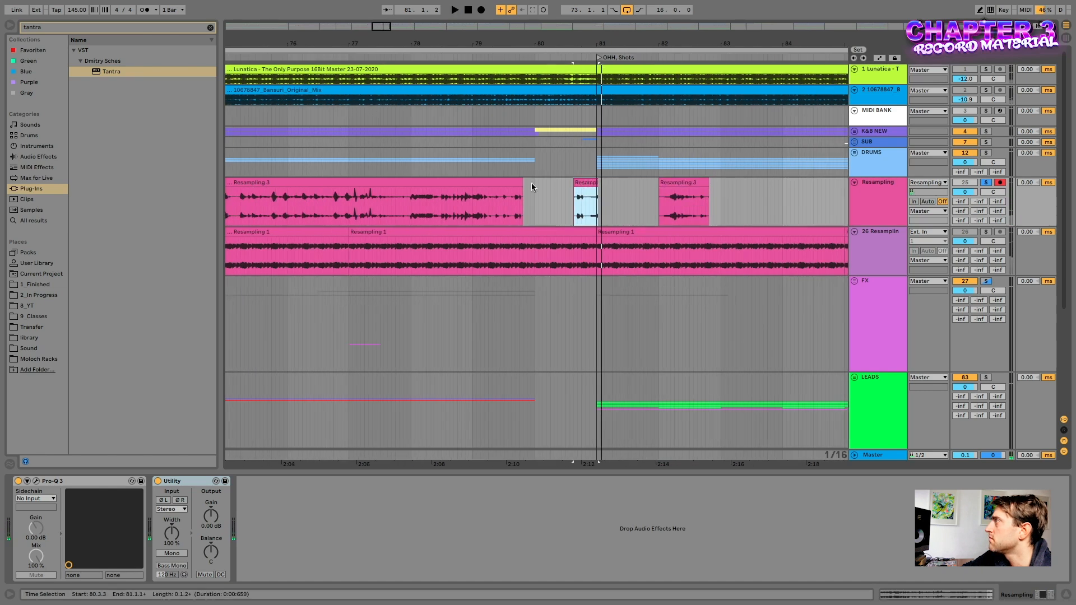
{"action": "scroll", "coordinate": [531, 183], "scroll_direction": "down", "scroll_amount": 6}
{"action": "left_click", "coordinate": [519, 182]}
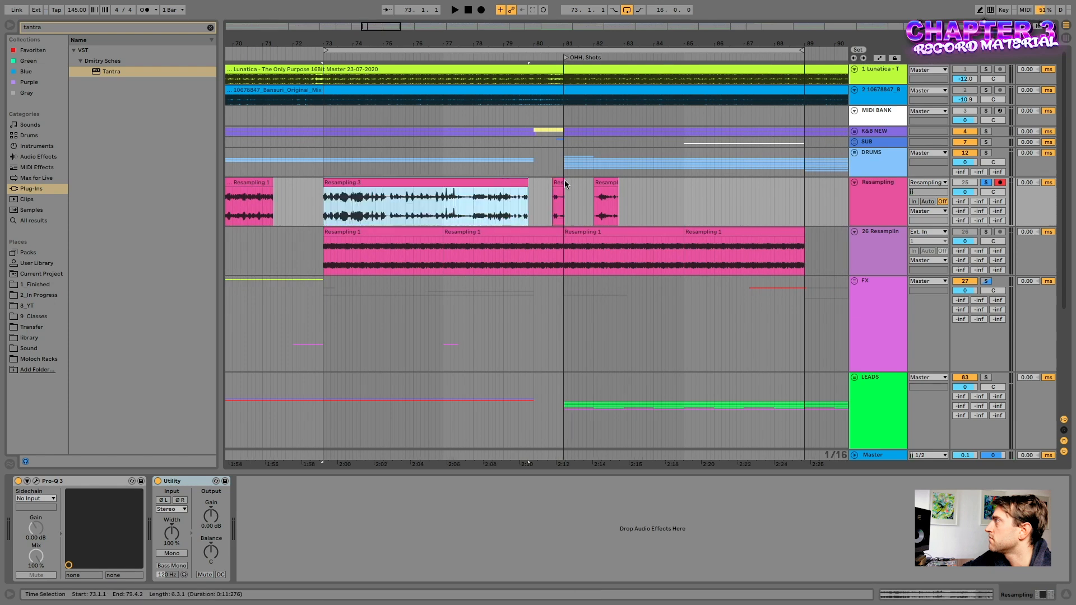
{"action": "left_click", "coordinate": [555, 181], "text": "shift"}
{"action": "left_click", "coordinate": [555, 181]}
{"action": "left_click_drag", "start_coordinate": [557, 182], "coordinate": [609, 185]}
Step: Delete the remaining long part of the third take that starts at bar 73
{"action": "left_click", "coordinate": [490, 185]}
{"action": "left_click", "coordinate": [474, 184]}
{"action": "key", "text": "Delete"}
Step: Move the first take to bar 71, split off its opening piece, and place that piece around bar 81
{"action": "scroll", "coordinate": [437, 187], "scroll_direction": "left", "scroll_amount": 5}
{"action": "left_click", "coordinate": [381, 191]}
{"action": "key", "text": "space"}
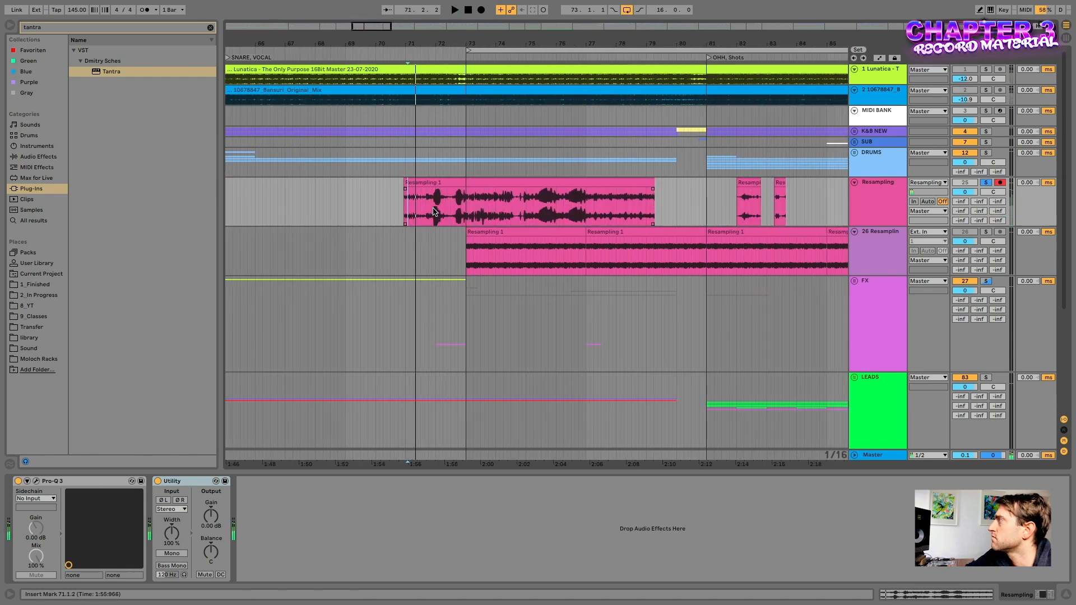
{"action": "left_click", "coordinate": [422, 213]}
{"action": "key", "text": "ctrl+e"}
{"action": "left_click", "coordinate": [413, 184]}
{"action": "left_click_drag", "start_coordinate": [413, 184], "coordinate": [706, 184]}
Step: Play the rest of the first take, move a section of it to 84.3.1, and delete the unused remainders
{"action": "left_click", "coordinate": [444, 214]}
{"action": "key", "text": "space"}
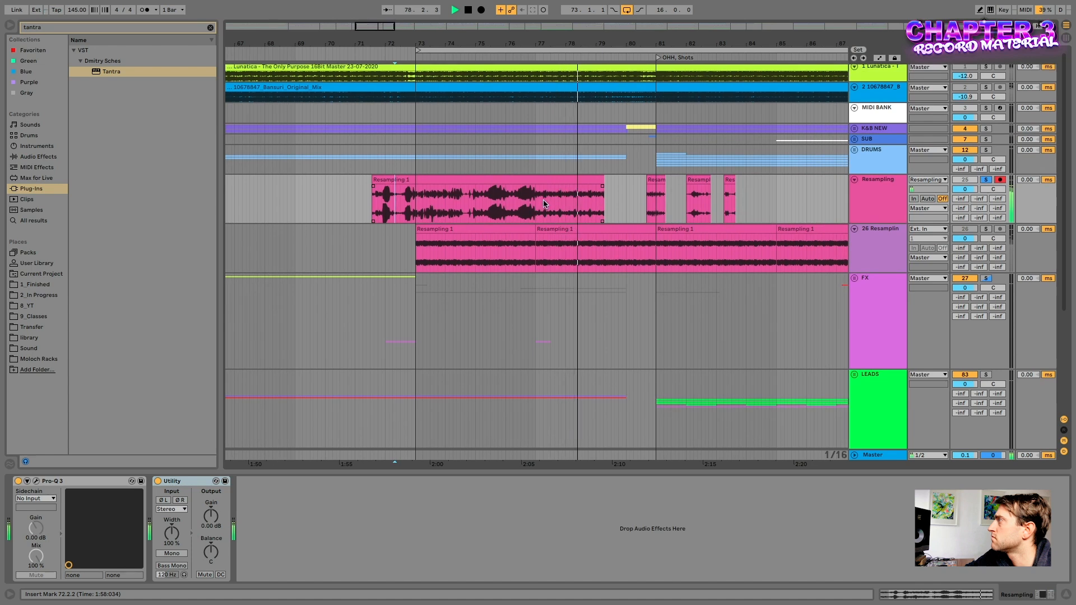
{"action": "key", "text": "space"}
{"action": "left_click_drag", "start_coordinate": [562, 205], "coordinate": [783, 186]}
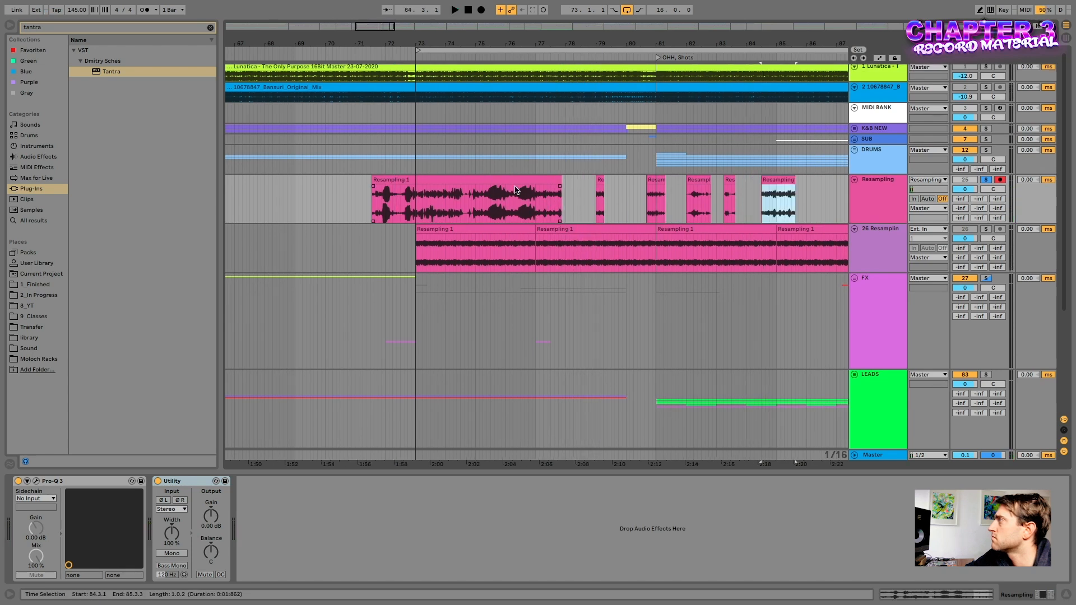
{"action": "left_click", "coordinate": [514, 181]}
{"action": "key", "text": "Delete"}
{"action": "left_click", "coordinate": [600, 180]}
{"action": "key", "text": "Delete"}
Step: Move the second take closer behind the collected fragments and play through it for usable glitch sections
{"action": "scroll", "coordinate": [600, 180], "scroll_direction": "right", "scroll_amount": 10}
{"action": "key", "text": "space"}
{"action": "left_click_drag", "start_coordinate": [554, 181], "coordinate": [484, 204]}
{"action": "left_click_drag", "start_coordinate": [499, 180], "coordinate": [465, 180]}
{"action": "left_click", "coordinate": [549, 206]}
{"action": "key", "text": "space"}
{"action": "left_click", "coordinate": [589, 209]}
{"action": "key", "text": "space"}
Step: Extract a 0.3.1-long fragment from the second take, place it at 87.1.4, and delete the unused parts
{"action": "left_click_drag", "start_coordinate": [589, 208], "coordinate": [762, 186]}
{"action": "left_click", "coordinate": [652, 179]}
{"action": "key", "text": "Delete"}
{"action": "left_click", "coordinate": [551, 179]}
{"action": "key", "text": "Delete"}
{"action": "left_click_drag", "start_coordinate": [760, 179], "coordinate": [502, 192]}
{"action": "scroll", "coordinate": [540, 194], "scroll_direction": "left", "scroll_amount": 2}
{"action": "scroll", "coordinate": [538, 194], "scroll_direction": "left", "scroll_amount": 5}
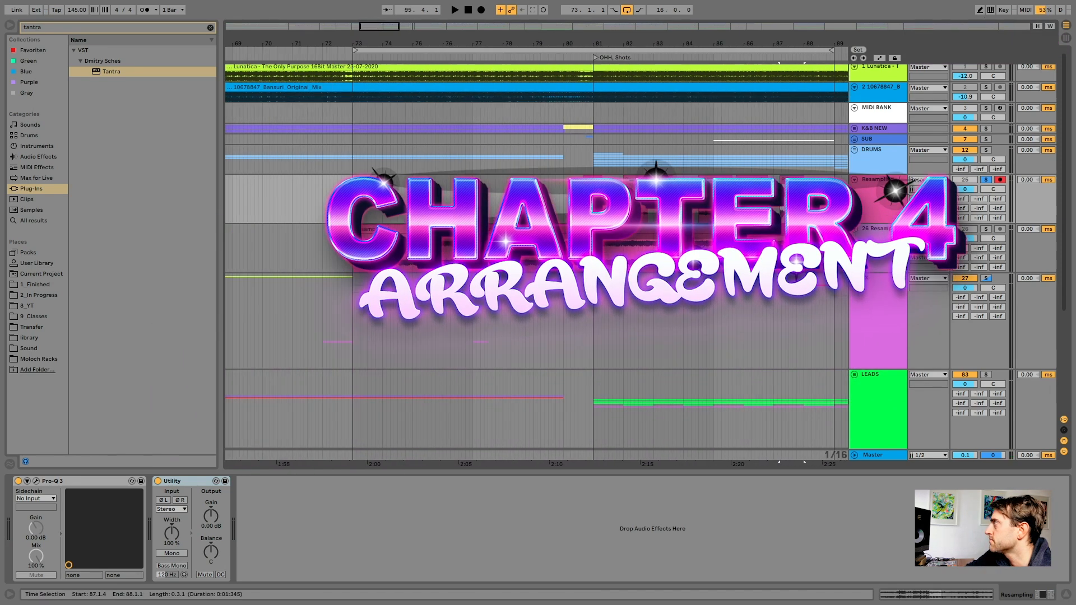
Step: Unfold the K&B NEW group and play the arrangement from 79.1.2 through the kick and bass break at bar 80
{"action": "scroll", "coordinate": [606, 169], "scroll_direction": "up", "scroll_amount": 5}
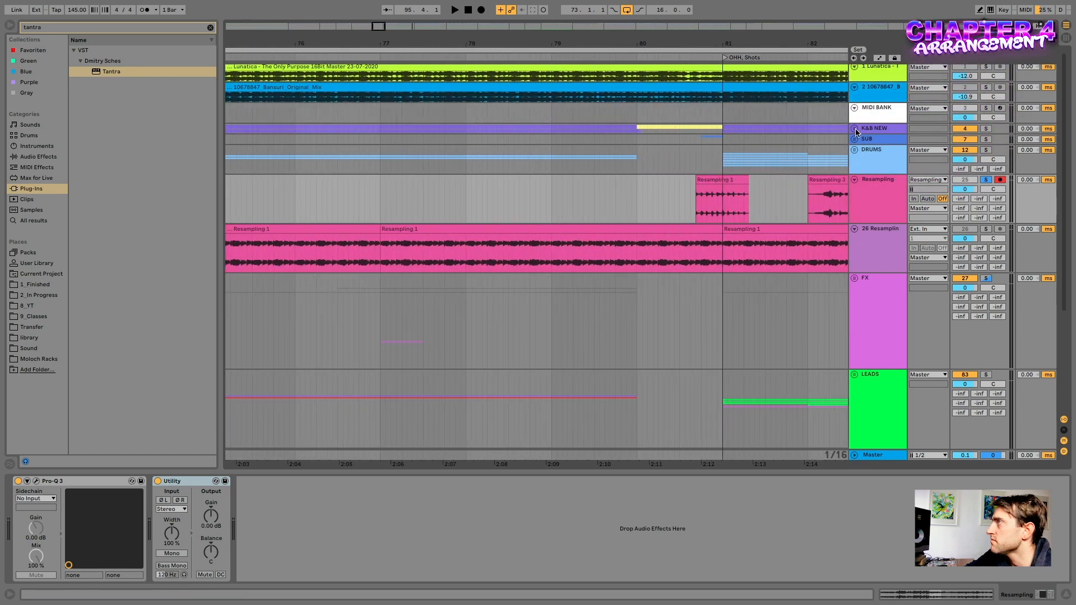
{"action": "left_click", "coordinate": [854, 129]}
{"action": "scroll", "coordinate": [651, 219], "scroll_direction": "down", "scroll_amount": 4}
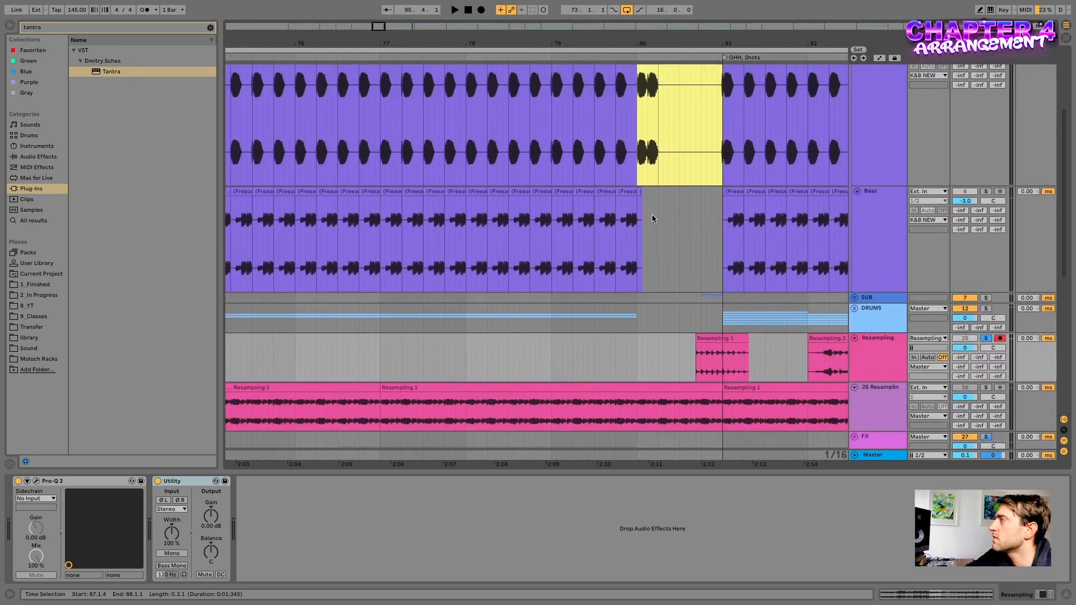
{"action": "scroll", "coordinate": [652, 218], "scroll_direction": "up", "scroll_amount": 2}
{"action": "left_click", "coordinate": [660, 253]}
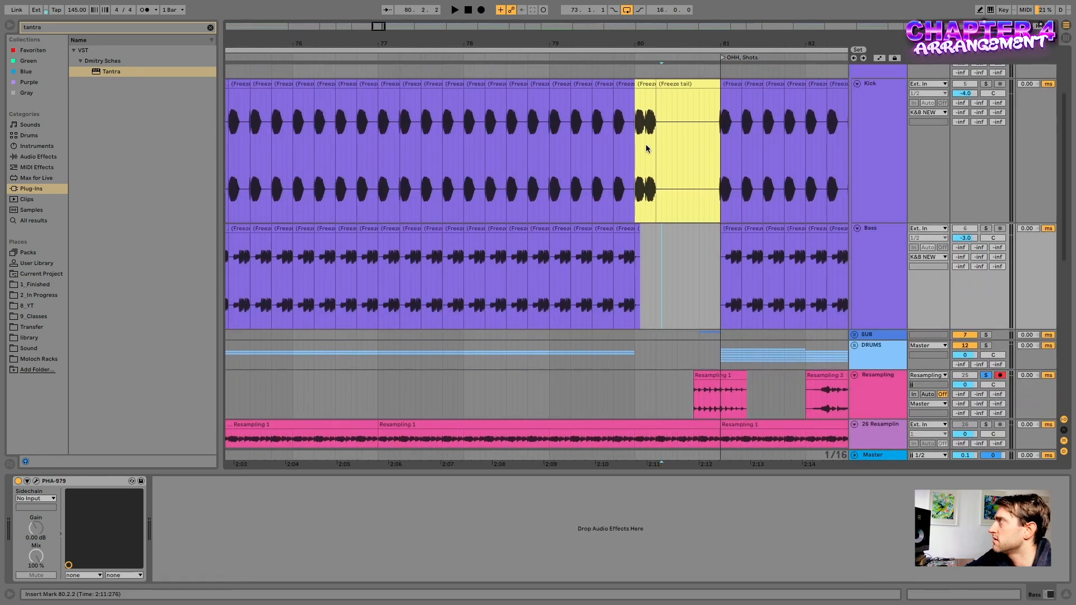
{"action": "left_click", "coordinate": [555, 65]}
{"action": "key", "text": "space"}
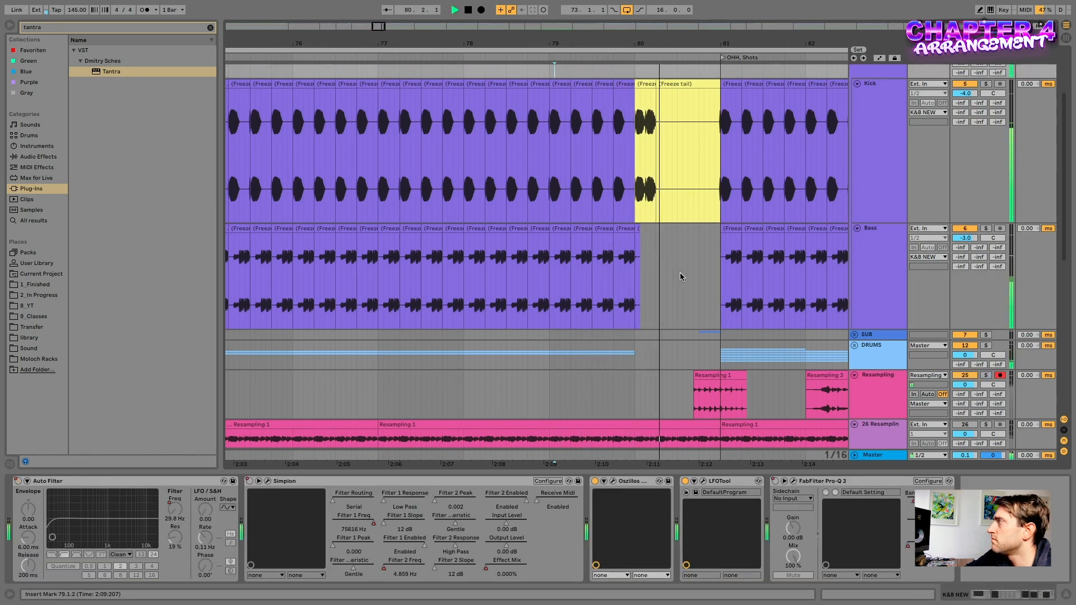
{"action": "left_click", "coordinate": [726, 284]}
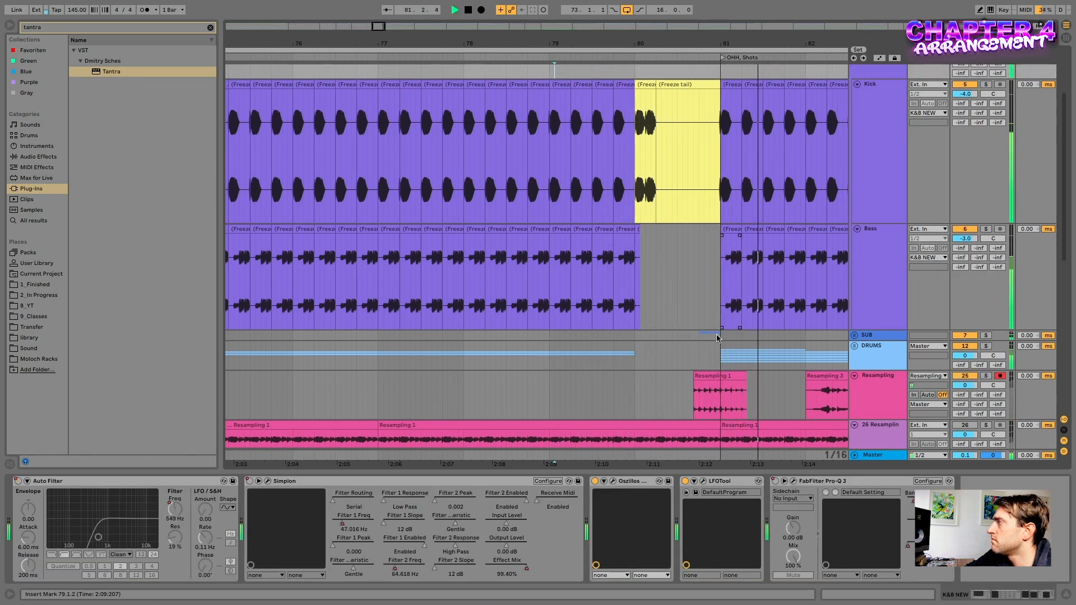
{"action": "key", "text": "space"}
Step: Move the first-take fragment so it ends at bar 80 and trim its start to 79.3.1
{"action": "left_click_drag", "start_coordinate": [698, 376], "coordinate": [596, 382]}
{"action": "left_click_drag", "start_coordinate": [603, 286], "coordinate": [645, 285]}
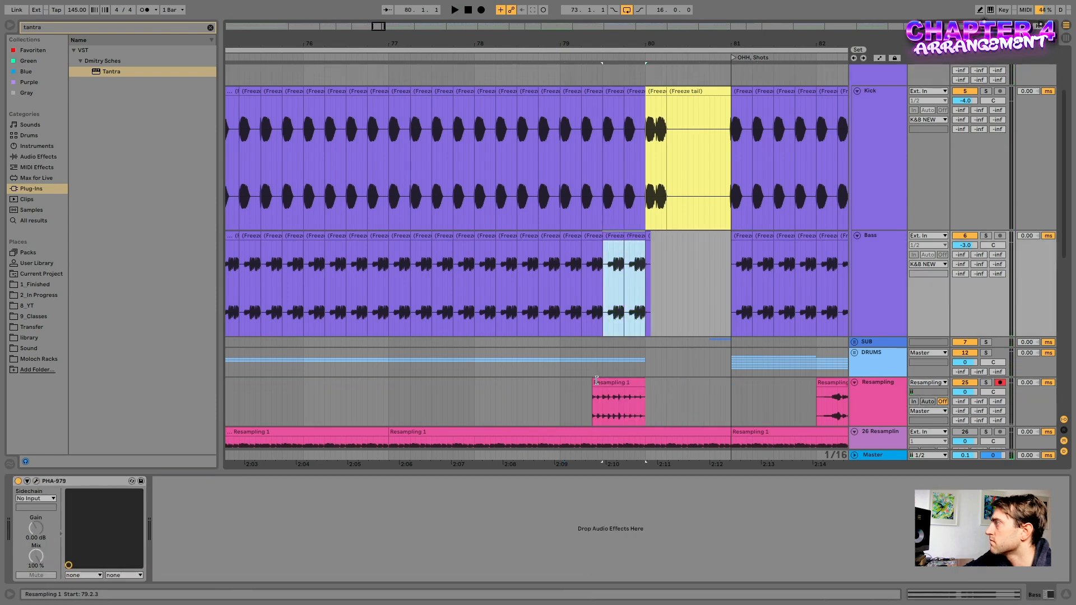
{"action": "left_click_drag", "start_coordinate": [592, 382], "coordinate": [603, 383]}
Step: Deactivate the kick and bass clips under the glitch fragment from 79.3.1 up to the yellow kick clip, and play back the transition
{"action": "scroll", "coordinate": [622, 401], "scroll_direction": "up", "scroll_amount": 5}
{"action": "scroll", "coordinate": [603, 336], "scroll_direction": "up", "scroll_amount": 2}
{"action": "left_click_drag", "start_coordinate": [520, 235], "coordinate": [706, 288]}
{"action": "key", "text": "0"}
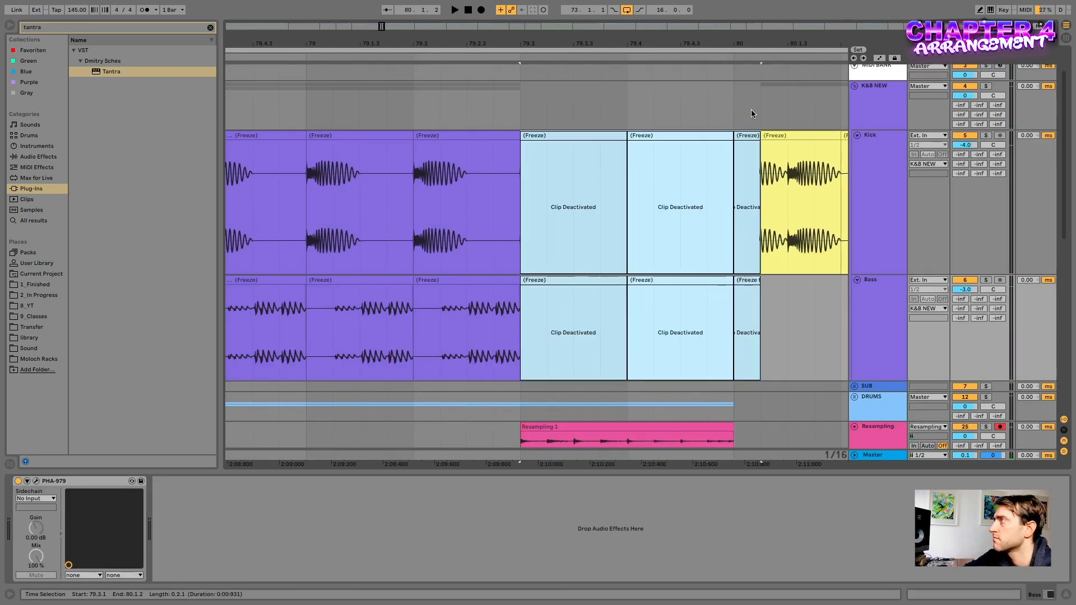
{"action": "scroll", "coordinate": [546, 321], "scroll_direction": "down", "scroll_amount": 1}
{"action": "left_click", "coordinate": [531, 309]}
{"action": "scroll", "coordinate": [568, 317], "scroll_direction": "down", "scroll_amount": 3}
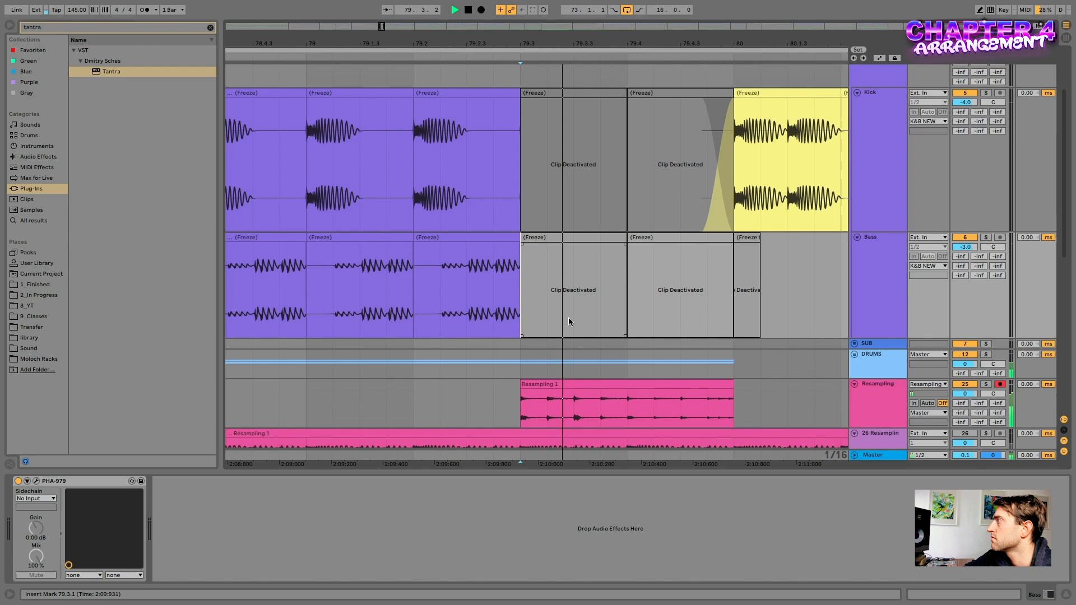
{"action": "scroll", "coordinate": [627, 320], "scroll_direction": "right", "scroll_amount": 2}
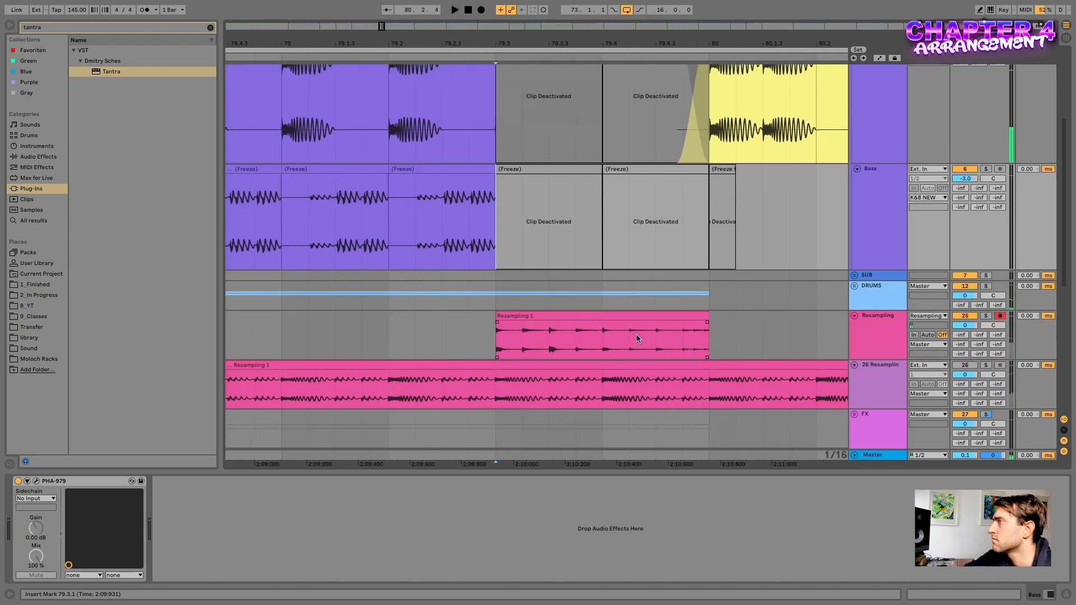
{"action": "scroll", "coordinate": [634, 334], "scroll_direction": "down", "scroll_amount": 10}
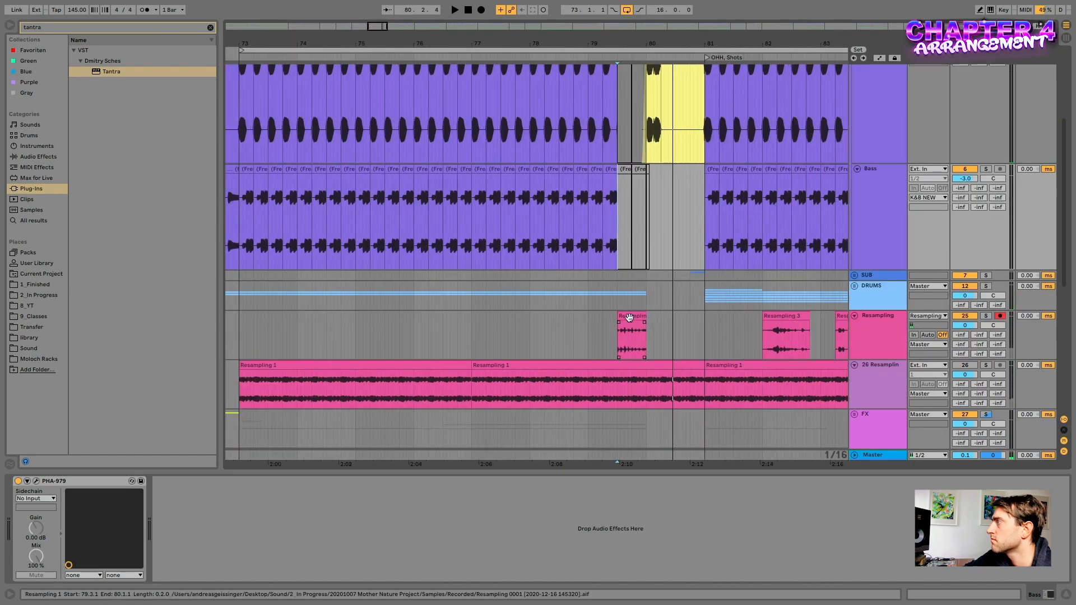
{"action": "left_click", "coordinate": [629, 318]}
{"action": "key", "text": "space"}
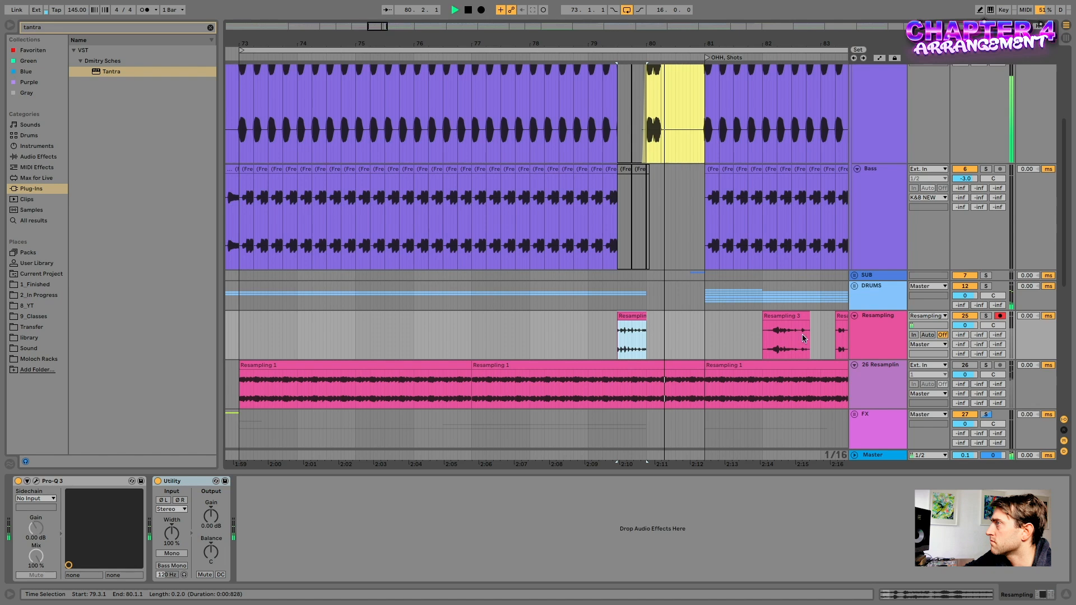
{"action": "left_click", "coordinate": [986, 316]}
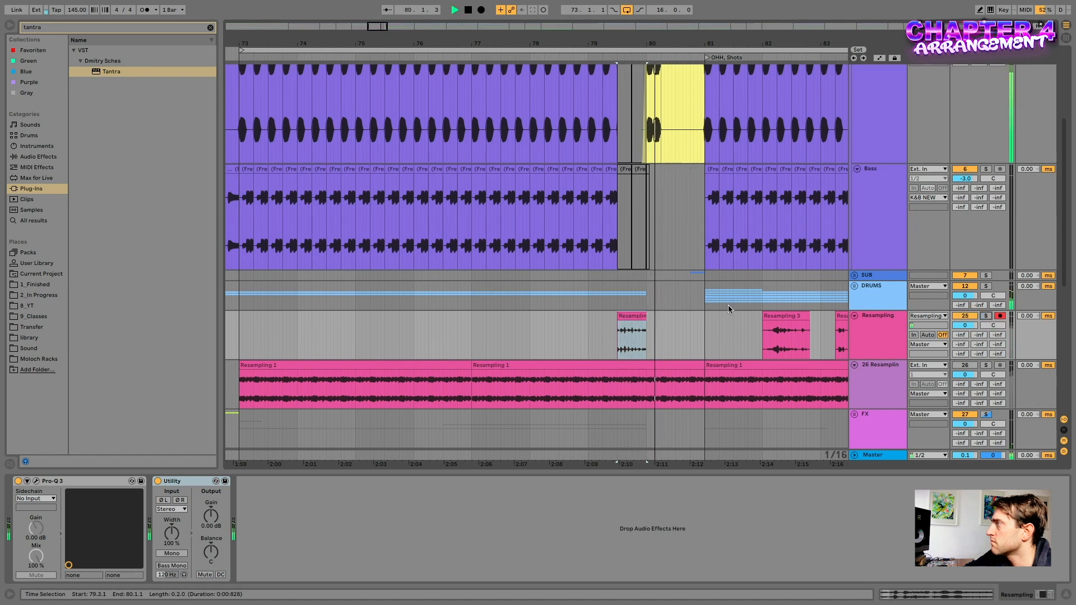
Step: Place the longer third-take fragment at 80.2.1 in the bass gap and trim its end to 81.1.1
{"action": "scroll", "coordinate": [728, 308], "scroll_direction": "right", "scroll_amount": 2}
{"action": "key", "text": "space"}
{"action": "left_click_drag", "start_coordinate": [756, 316], "coordinate": [653, 315]}
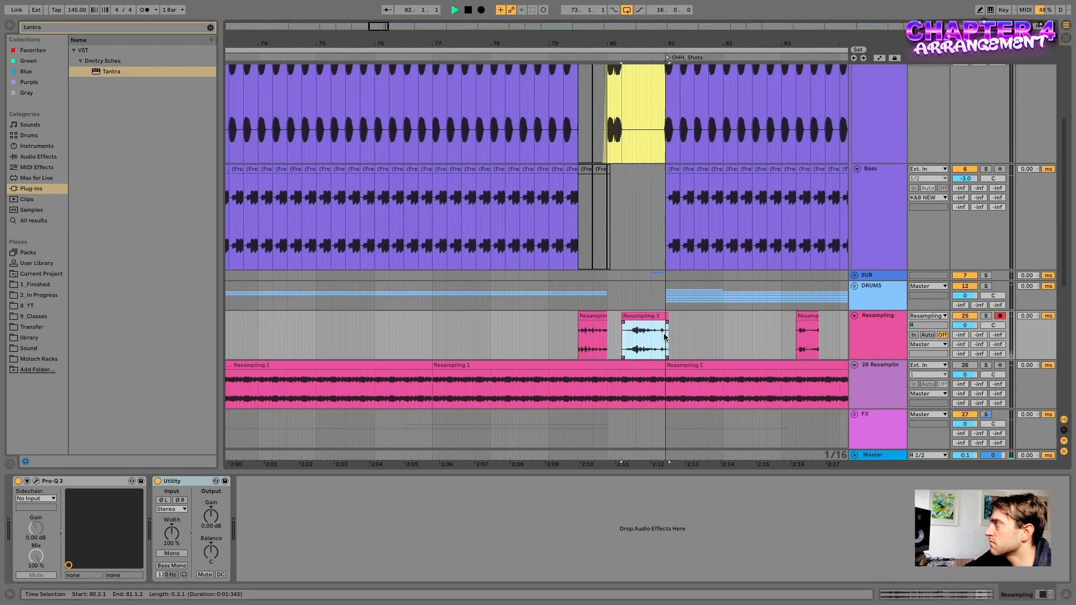
{"action": "left_click", "coordinate": [603, 334]}
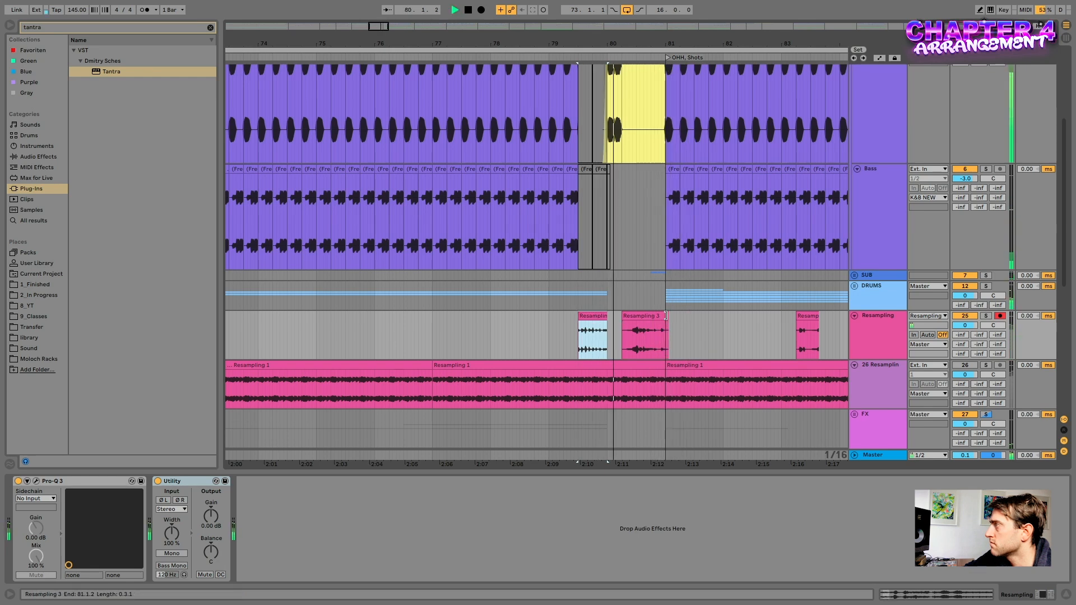
{"action": "left_click_drag", "start_coordinate": [667, 318], "coordinate": [665, 317]}
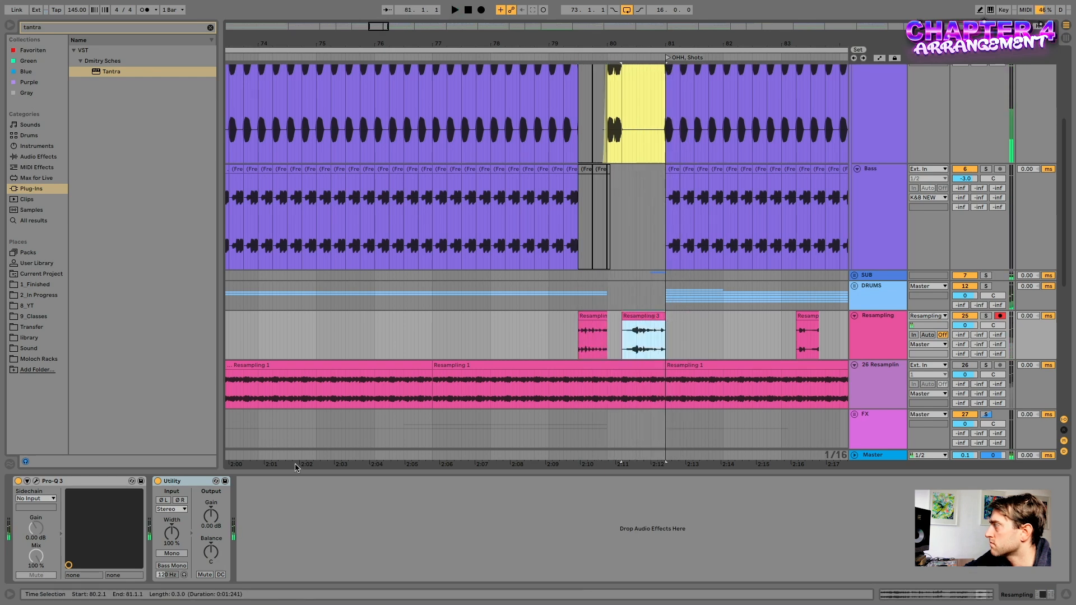
Step: Show the sample details of the fragment at 80.2.1, raise its clip gain to 1.81 dB, and play it
{"action": "key", "text": "shift+Tab"}
{"action": "key", "text": "space"}
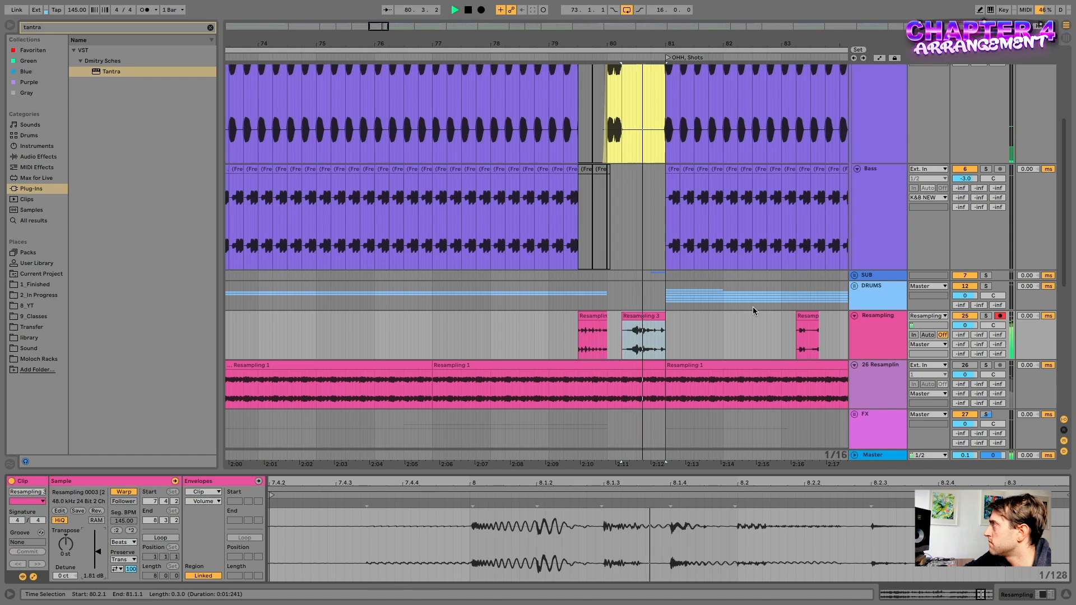
{"action": "key", "text": "space"}
Step: Move the short third-take fragment to 81.2.3, play it in context, and solo the Resampling track
{"action": "scroll", "coordinate": [756, 330], "scroll_direction": "right", "scroll_amount": 2}
{"action": "left_click_drag", "start_coordinate": [767, 317], "coordinate": [657, 317]}
{"action": "key", "text": "space"}
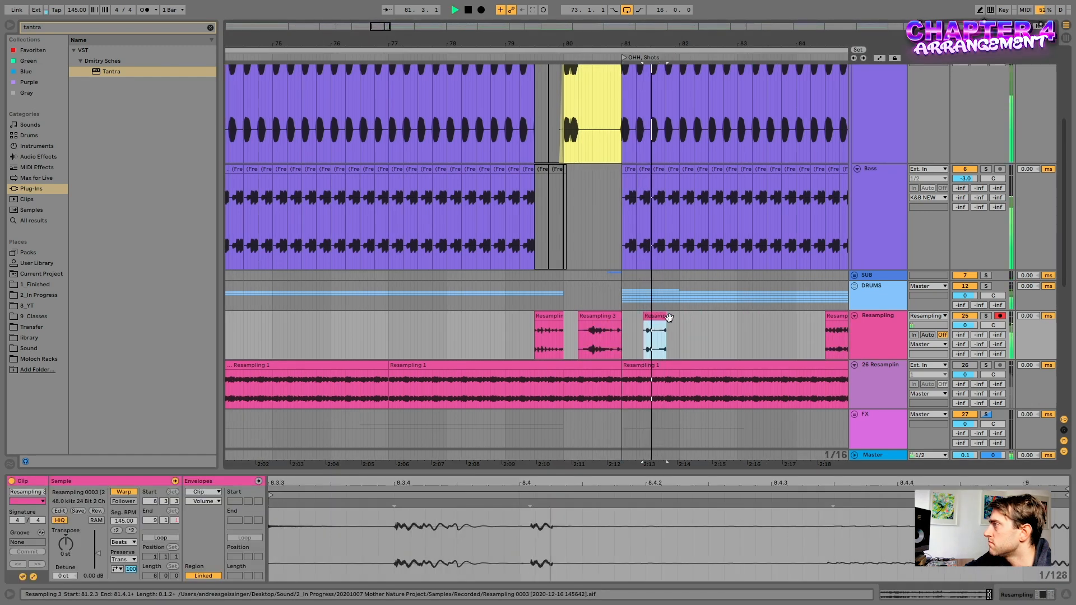
{"action": "left_click", "coordinate": [985, 315]}
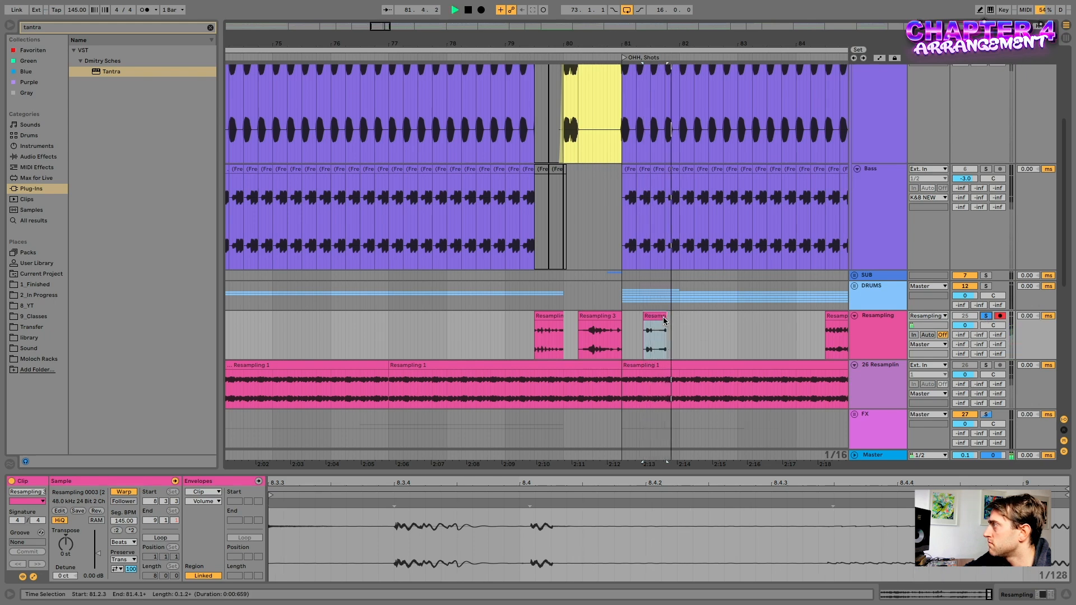
Step: Move the one-bar first-take fragment to 81.4.4, behind the short third-take fragment
{"action": "scroll", "coordinate": [827, 318], "scroll_direction": "right", "scroll_amount": 2}
{"action": "left_click_drag", "start_coordinate": [828, 318], "coordinate": [679, 318]}
{"action": "scroll", "coordinate": [711, 328], "scroll_direction": "right", "scroll_amount": 2}
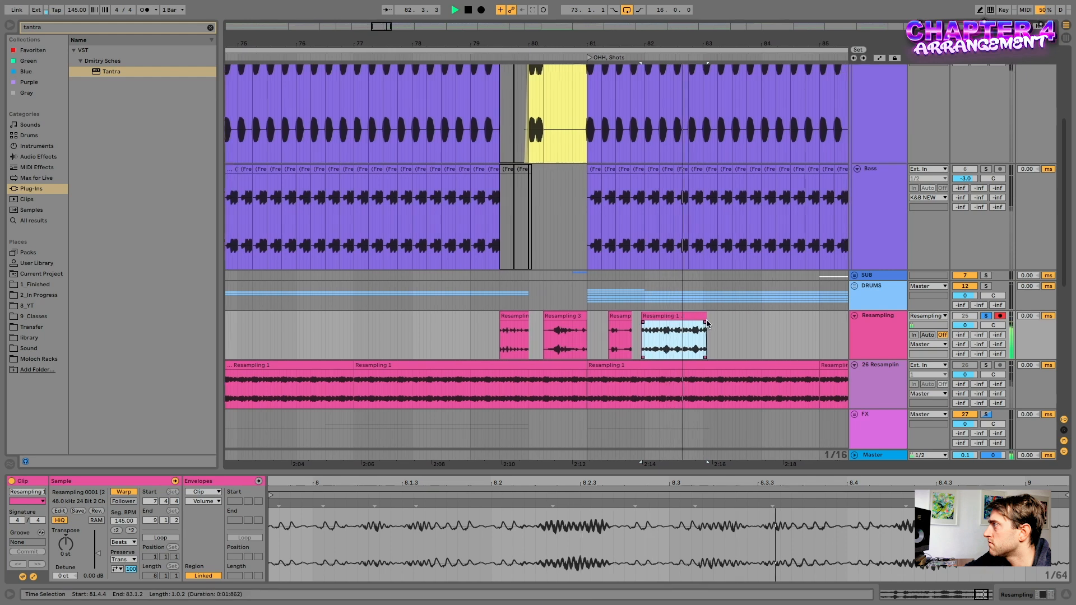
{"action": "scroll", "coordinate": [710, 327], "scroll_direction": "right", "scroll_amount": 3}
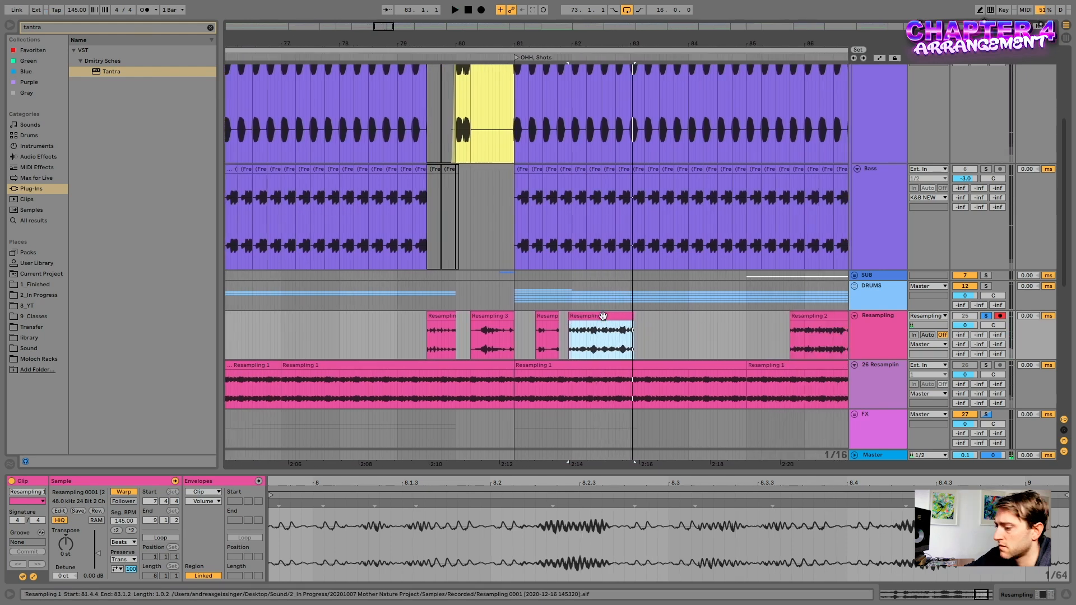
Step: Deactivate the one-bar first-take fragment at 81.4.4, then move the second-take fragment to 83.2.1 and play it
{"action": "key", "text": "0"}
{"action": "left_click_drag", "start_coordinate": [814, 317], "coordinate": [671, 323]}
{"action": "key", "text": "space"}
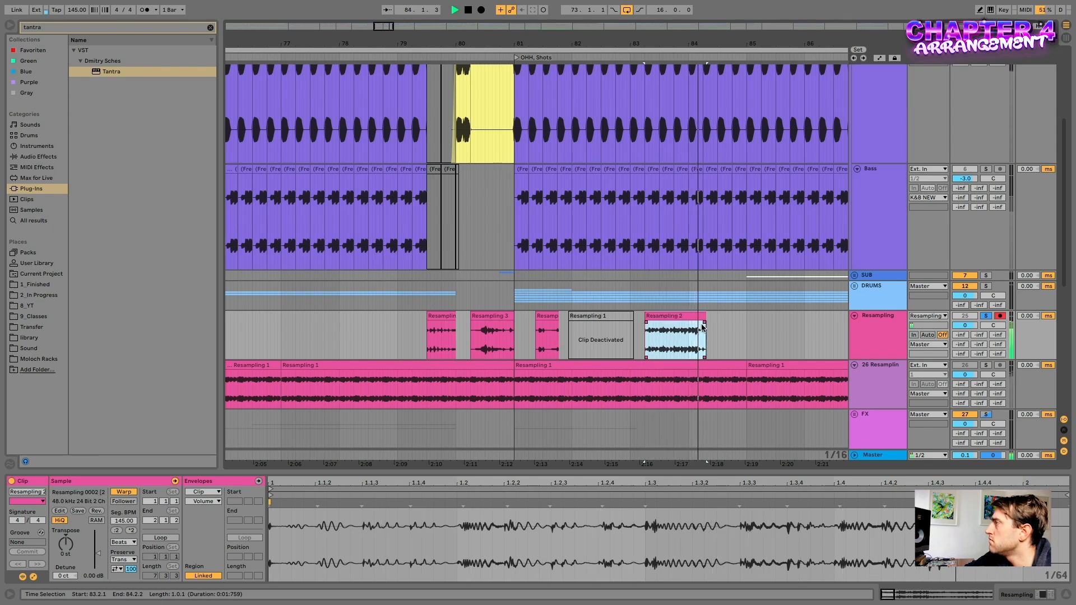
{"action": "key", "text": "space"}
{"action": "left_click", "coordinate": [670, 314]}
{"action": "key", "text": "space"}
{"action": "key", "text": "space"}
Step: Fade in the start of the second-take fragment at 83.2.1, split it at 83.4.1, and delete the second half
{"action": "left_click_drag", "start_coordinate": [648, 325], "coordinate": [658, 325]}
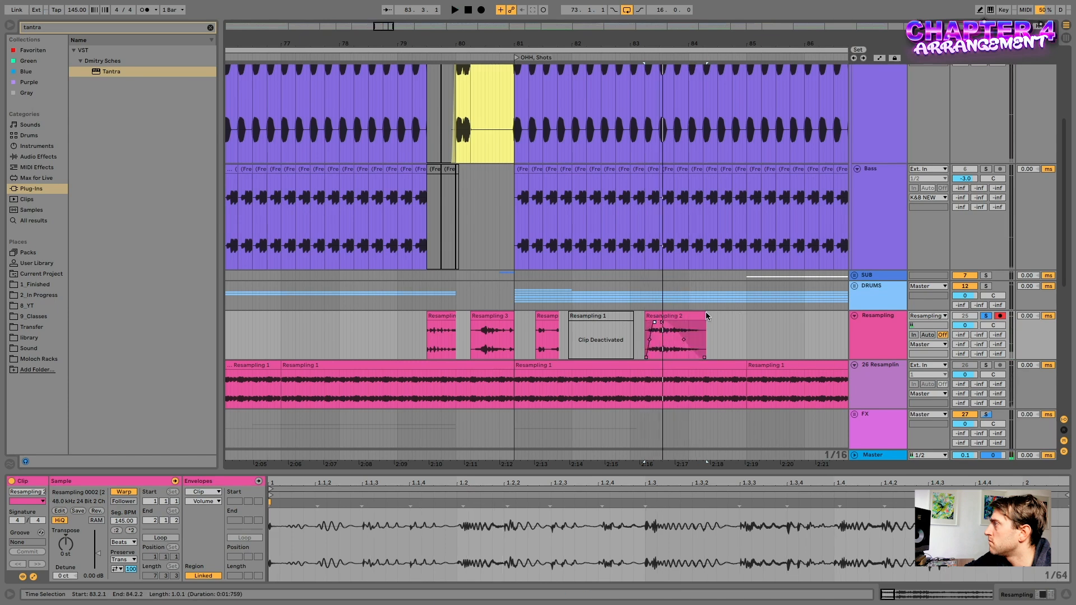
{"action": "left_click", "coordinate": [675, 343]}
{"action": "key", "text": "super+e"}
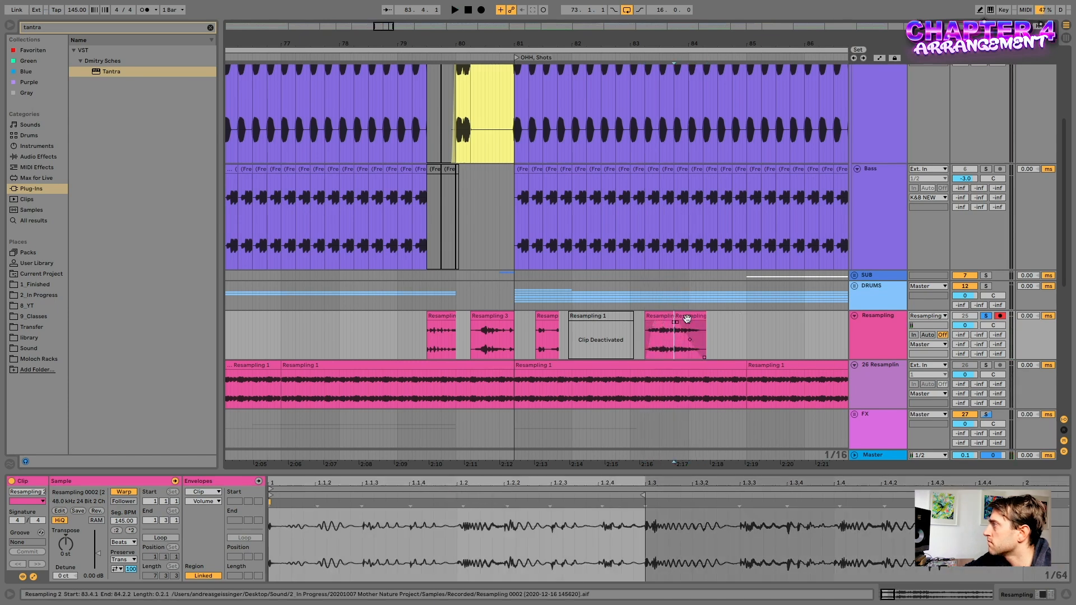
{"action": "left_click", "coordinate": [686, 319]}
{"action": "key", "text": "Delete"}
Step: Move the shortened second-take fragment to 79.3.1, over the deactivated kick and bass clips, and play it
{"action": "left_click", "coordinate": [663, 316]}
{"action": "left_click_drag", "start_coordinate": [673, 317], "coordinate": [586, 318]}
{"action": "left_click_drag", "start_coordinate": [670, 320], "coordinate": [425, 316]}
{"action": "scroll", "coordinate": [443, 318], "scroll_direction": "up", "scroll_amount": 3}
{"action": "key", "text": "space"}
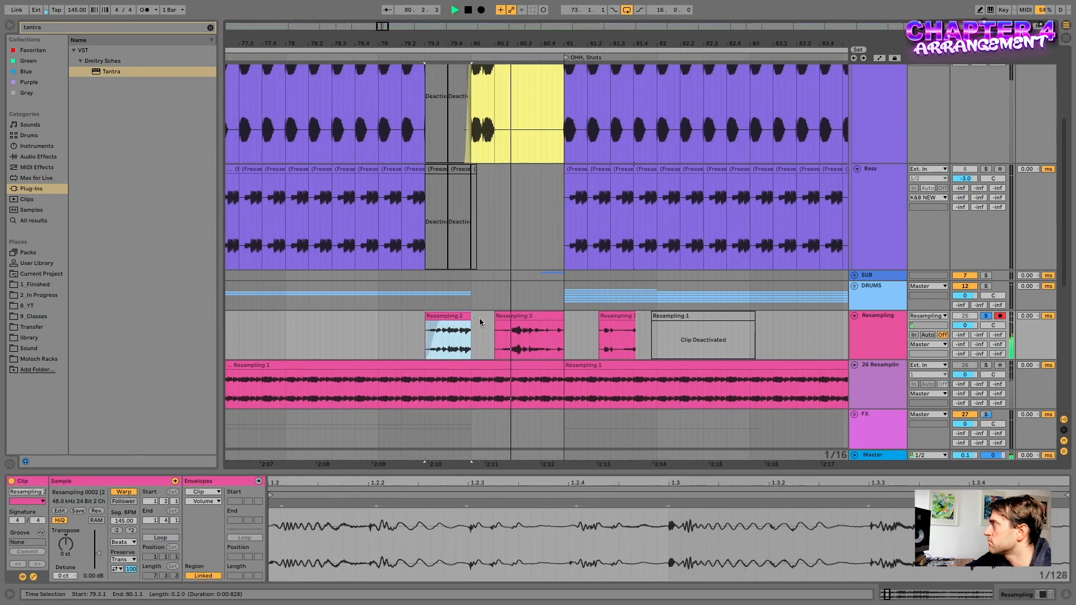
{"action": "key", "text": "space"}
Step: Undo the end trim and fade-out on the third-take fragment at 80.2.1
{"action": "scroll", "coordinate": [654, 309], "scroll_direction": "up", "scroll_amount": 3}
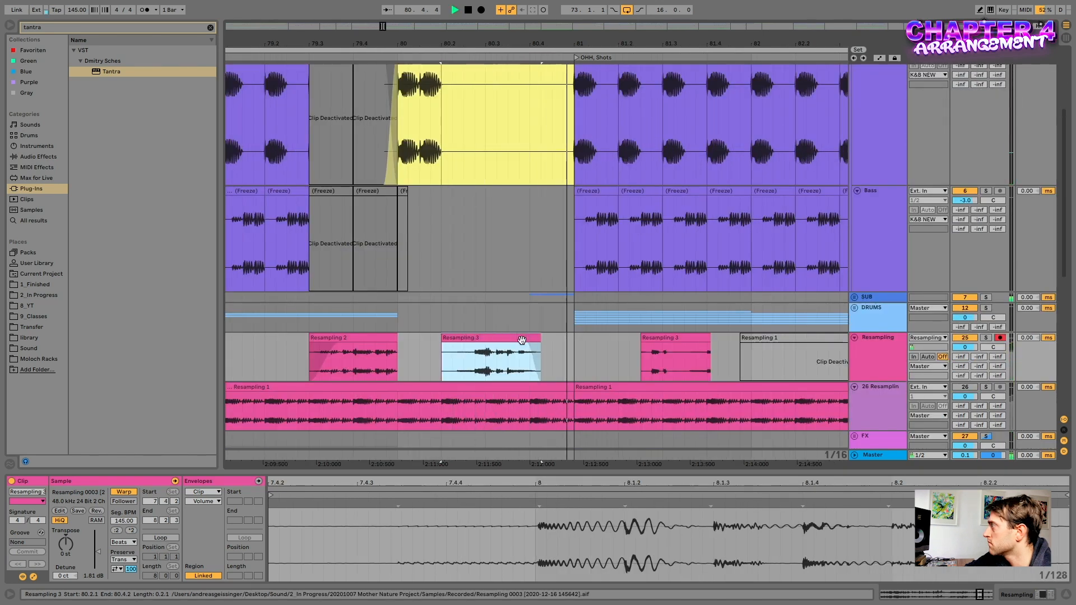
{"action": "key", "text": "space"}
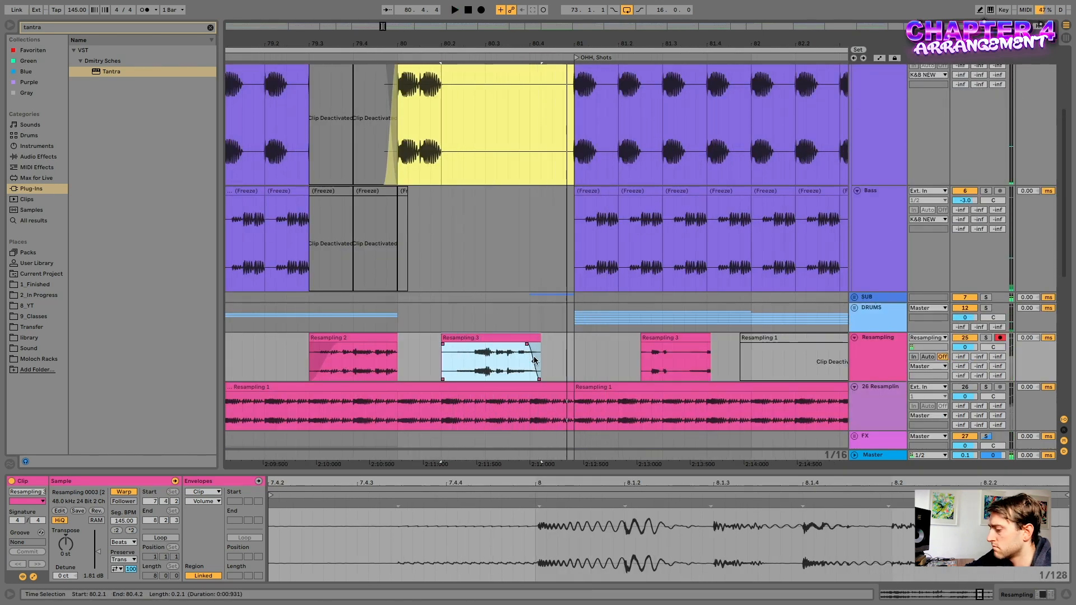
{"action": "key", "text": "super+z"}
{"action": "key", "text": "super+z"}
Step: Split the third-take fragment at 80.4.3 and 80.4.4, and move its last sixteenth forward to 80.4.3
{"action": "left_click", "coordinate": [552, 365]}
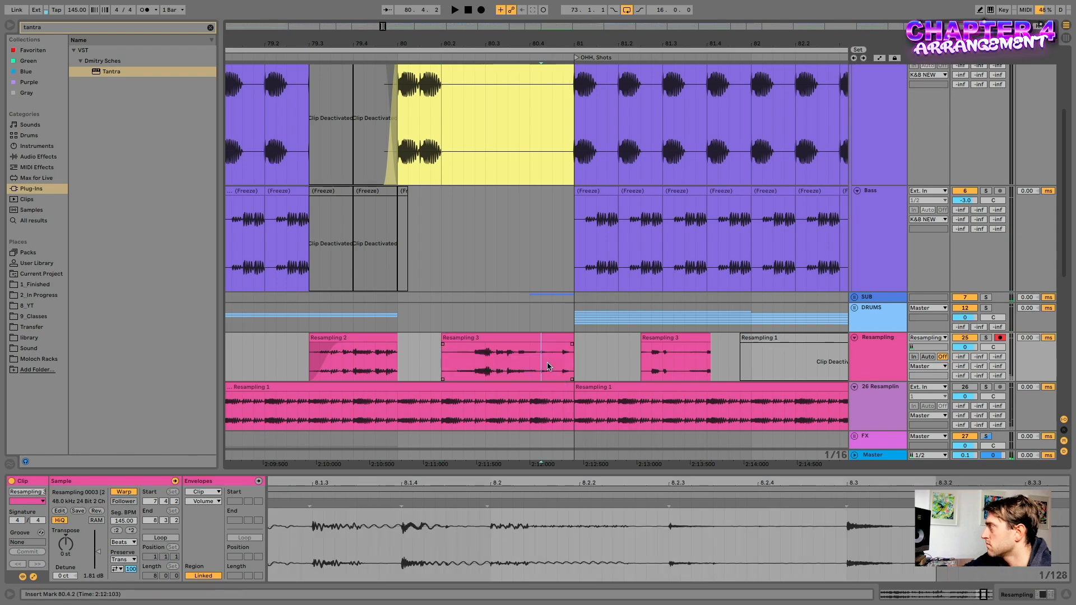
{"action": "scroll", "coordinate": [550, 366], "scroll_direction": "up", "scroll_amount": 6}
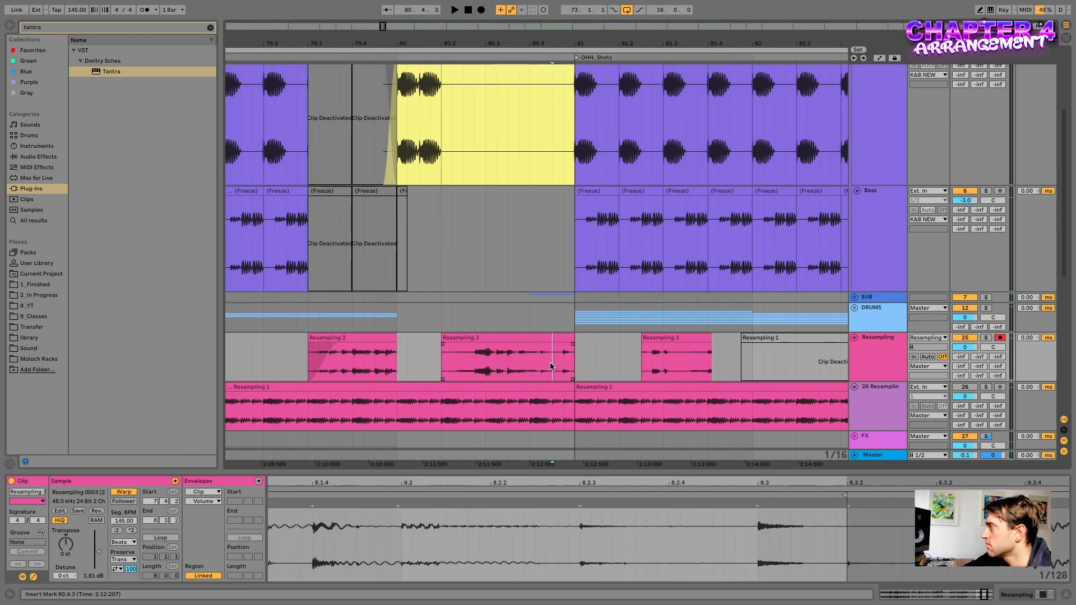
{"action": "scroll", "coordinate": [550, 367], "scroll_direction": "down", "scroll_amount": 3}
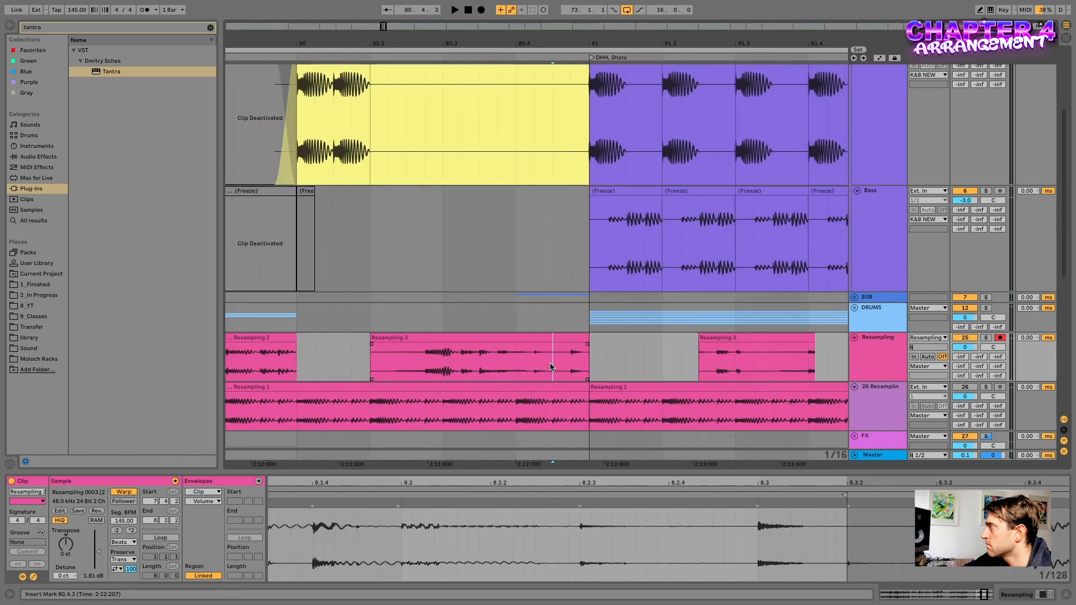
{"action": "key", "text": "ctrl+e"}
{"action": "left_click", "coordinate": [568, 362]}
{"action": "key", "text": "ctrl+e"}
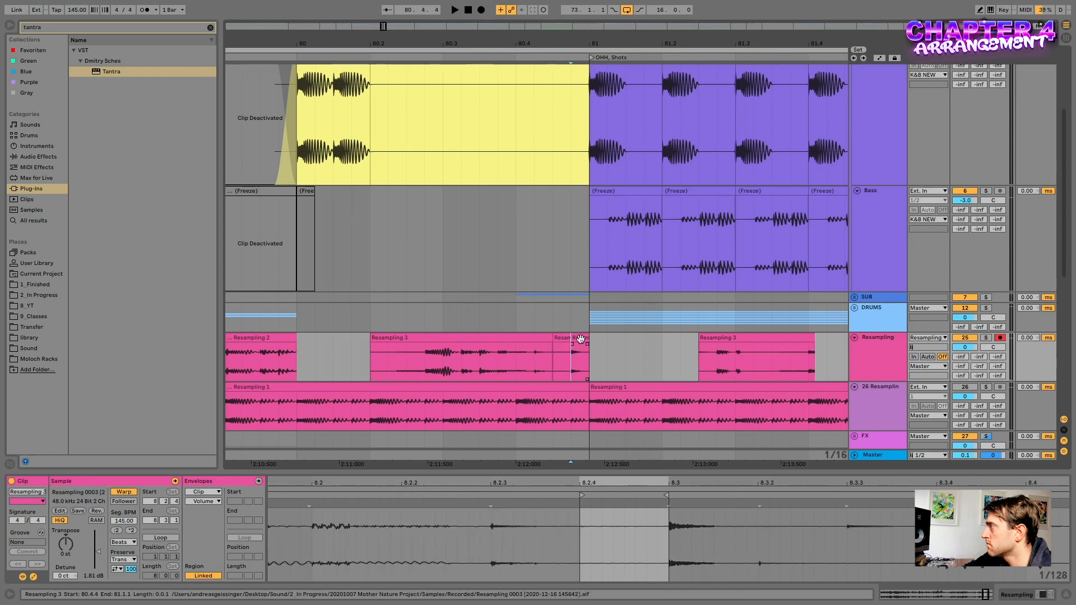
{"action": "left_click_drag", "start_coordinate": [577, 338], "coordinate": [560, 339]}
Step: Play the break from the third-take fragment at 80.2.1, then again from the second-take fragment at 79.3.1
{"action": "left_click", "coordinate": [505, 342]}
{"action": "key", "text": "space"}
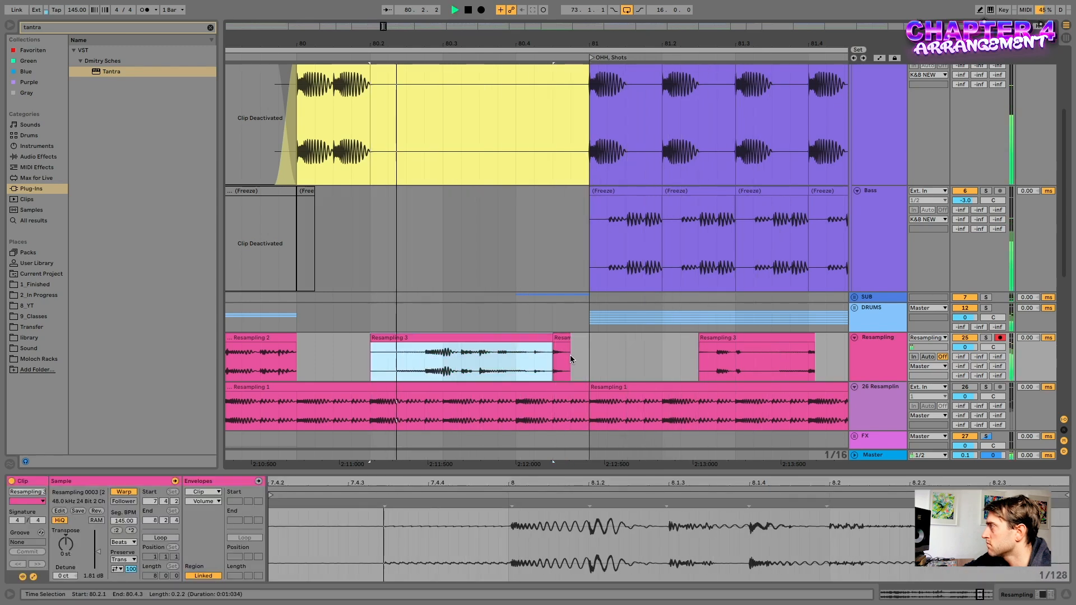
{"action": "key", "text": "space"}
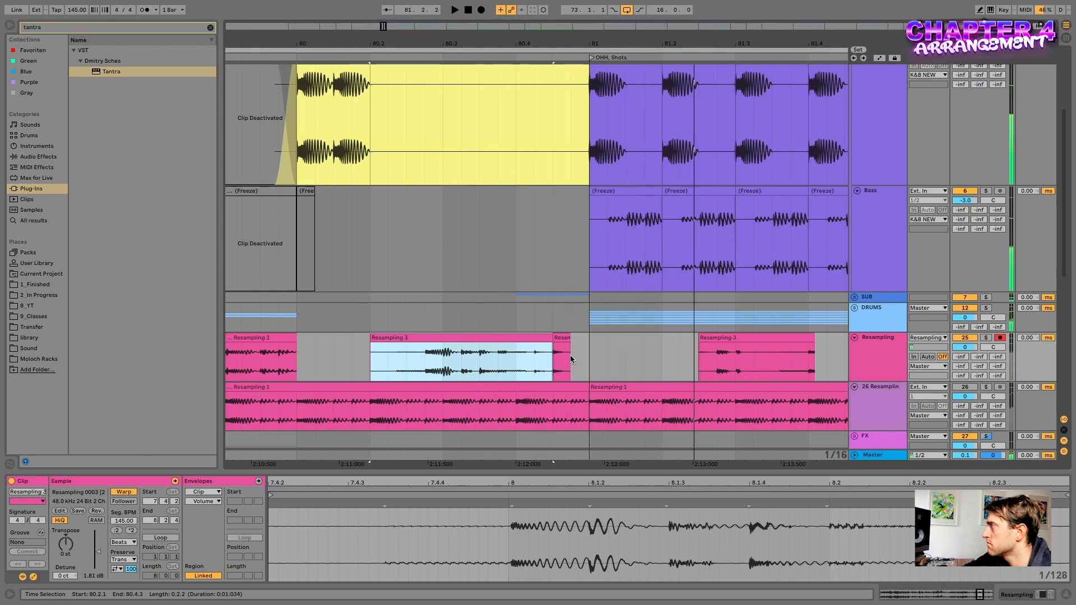
{"action": "scroll", "coordinate": [570, 354], "scroll_direction": "down", "scroll_amount": 3}
{"action": "left_click", "coordinate": [574, 350]}
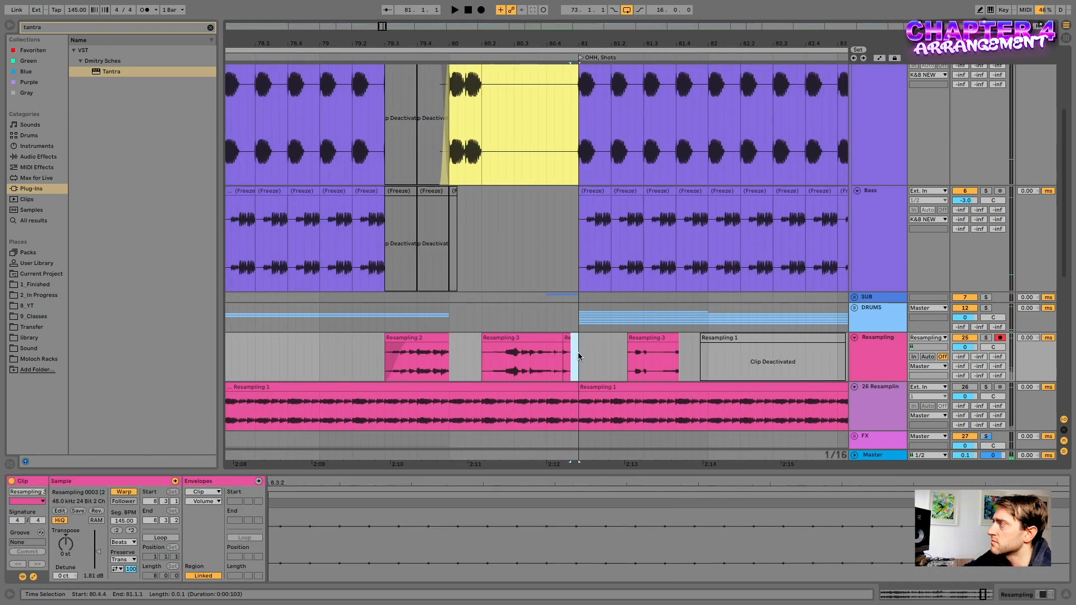
{"action": "scroll", "coordinate": [569, 348], "scroll_direction": "up", "scroll_amount": 5}
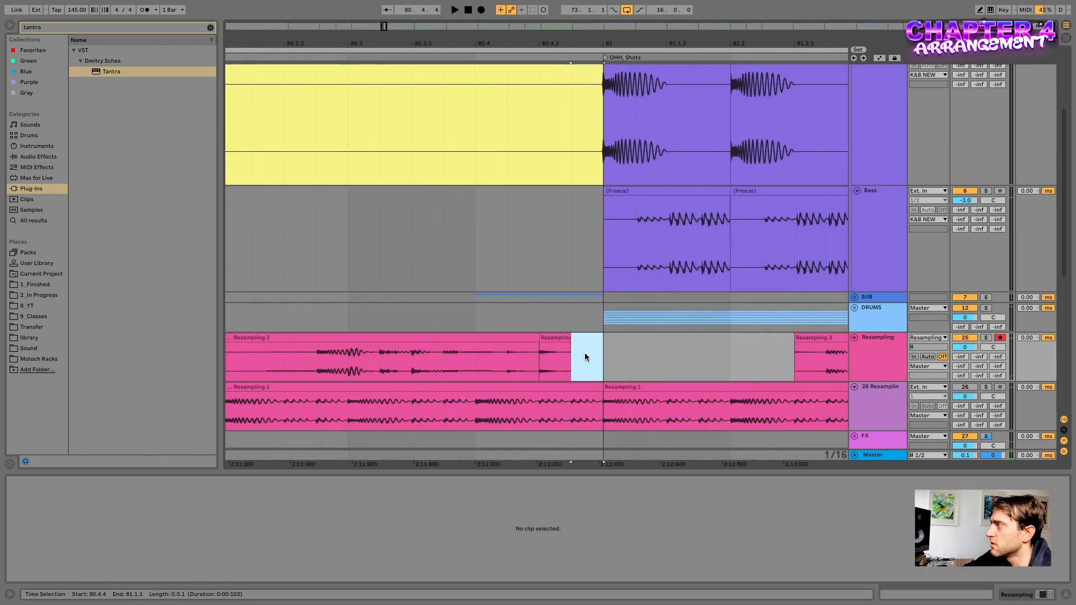
{"action": "scroll", "coordinate": [563, 356], "scroll_direction": "down", "scroll_amount": 5}
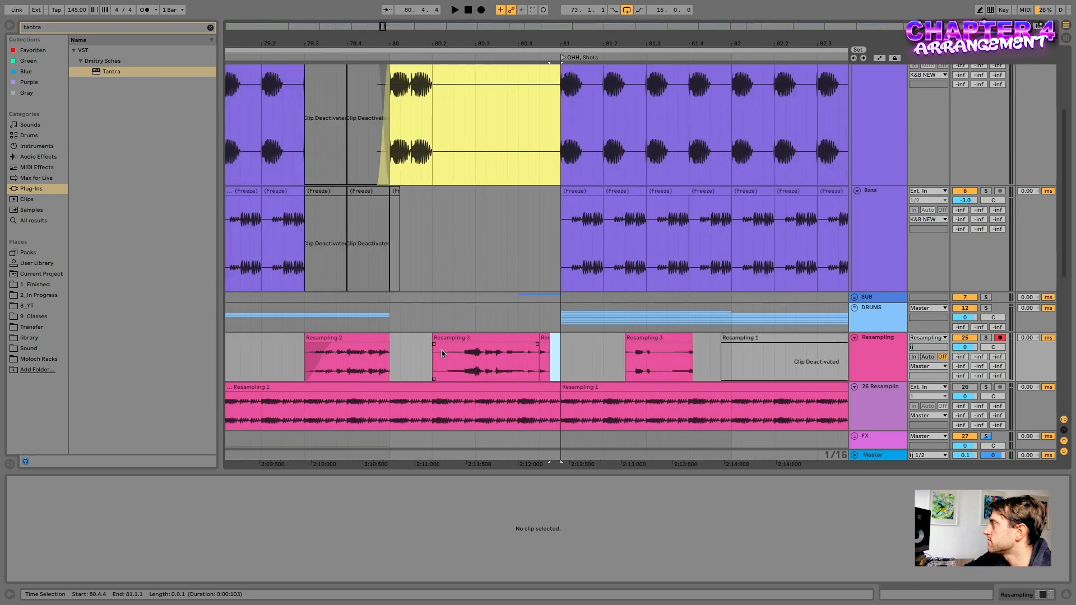
{"action": "left_click", "coordinate": [354, 327]}
{"action": "key", "text": "space"}
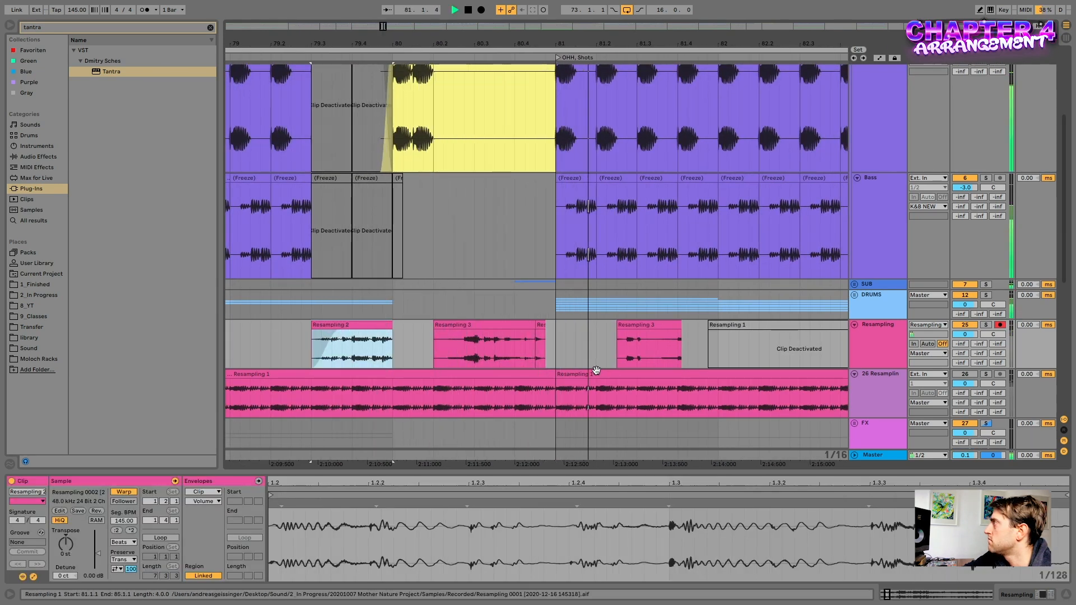
Step: Delete the short third-take fragment at 81.2.3 and the leftover first- and second-take fragments up to 88.1.1
{"action": "left_click", "coordinate": [639, 325]}
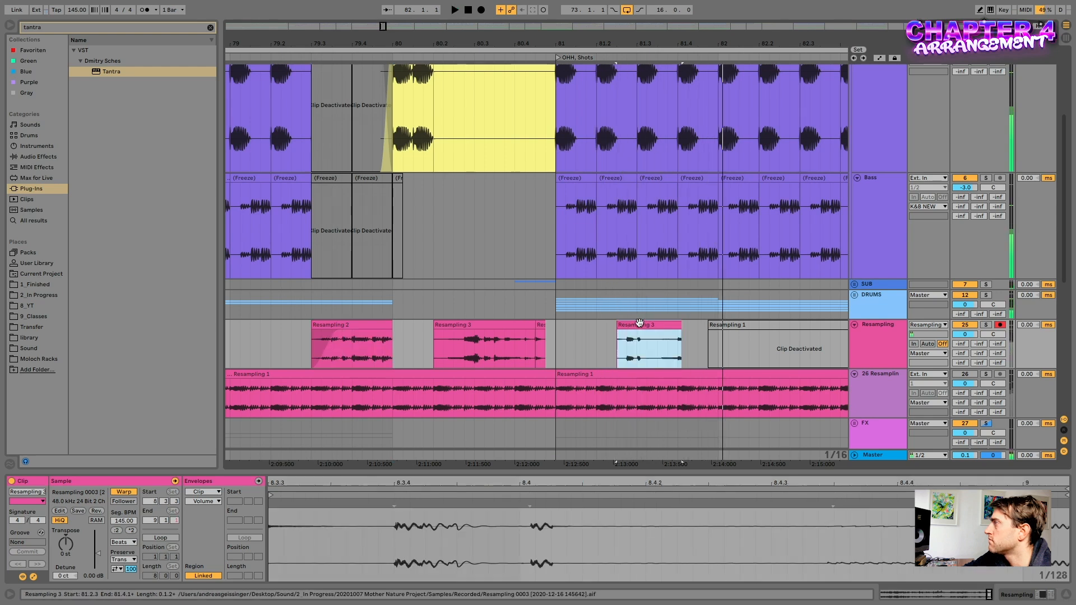
{"action": "key", "text": "Delete"}
{"action": "scroll", "coordinate": [641, 325], "scroll_direction": "down", "scroll_amount": 8}
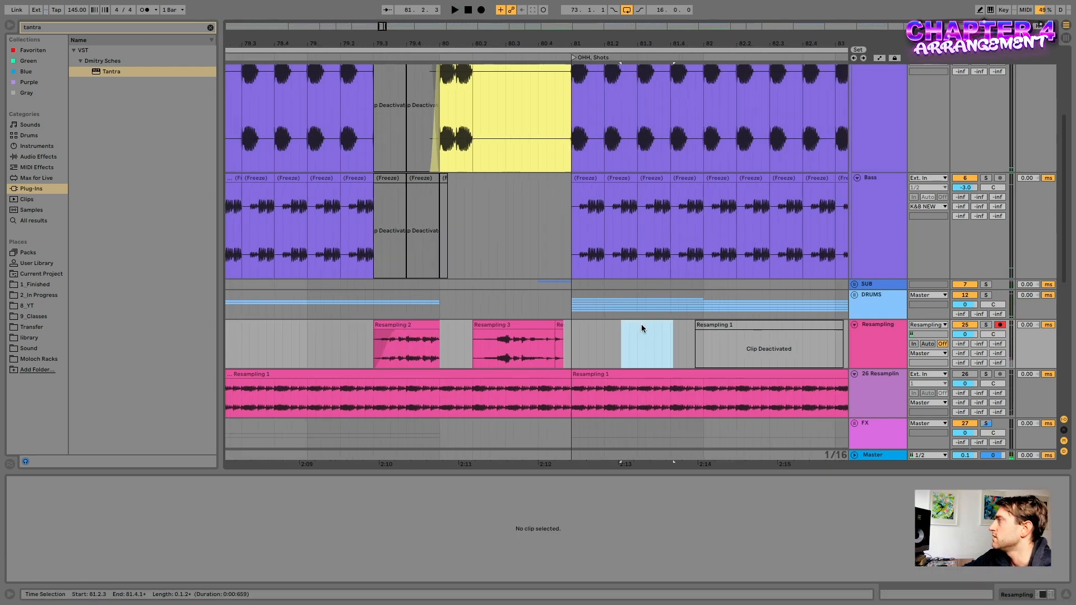
{"action": "scroll", "coordinate": [685, 326], "scroll_direction": "down", "scroll_amount": 5}
{"action": "left_click", "coordinate": [739, 324], "text": "shift"}
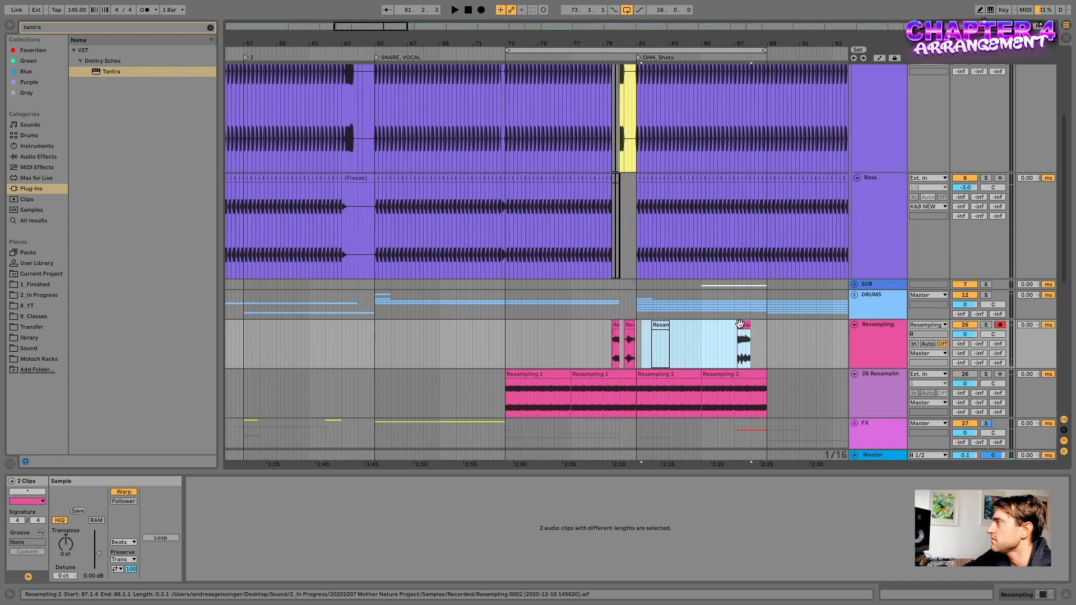
{"action": "key", "text": "Delete"}
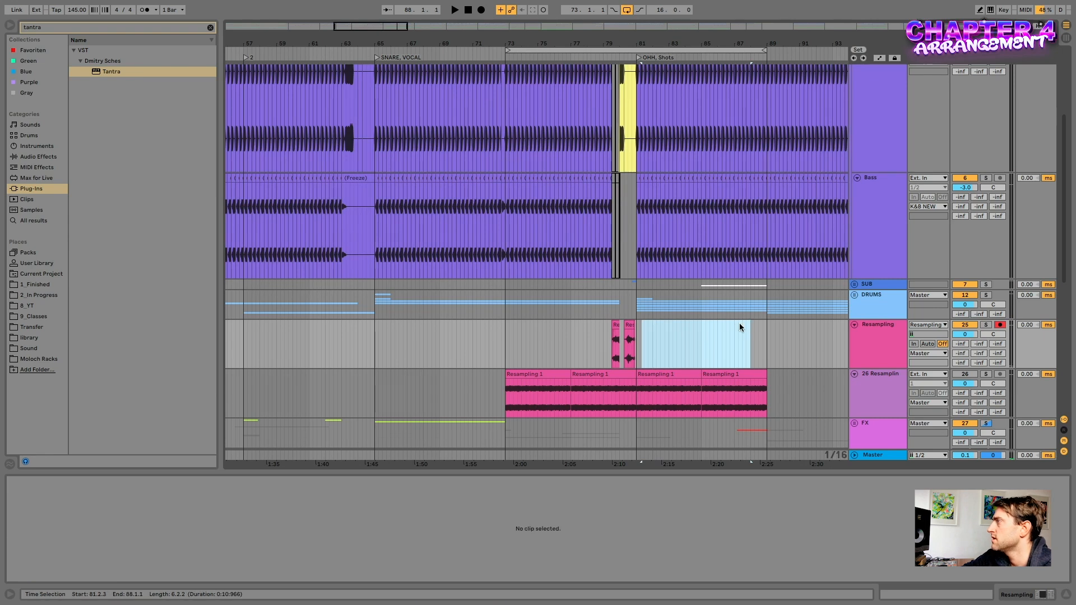
Step: Play the full arrangement from bar 78 through the glitch break
{"action": "left_click", "coordinate": [603, 343]}
{"action": "scroll", "coordinate": [603, 362], "scroll_direction": "up", "scroll_amount": 2}
{"action": "scroll", "coordinate": [602, 362], "scroll_direction": "right", "scroll_amount": 2}
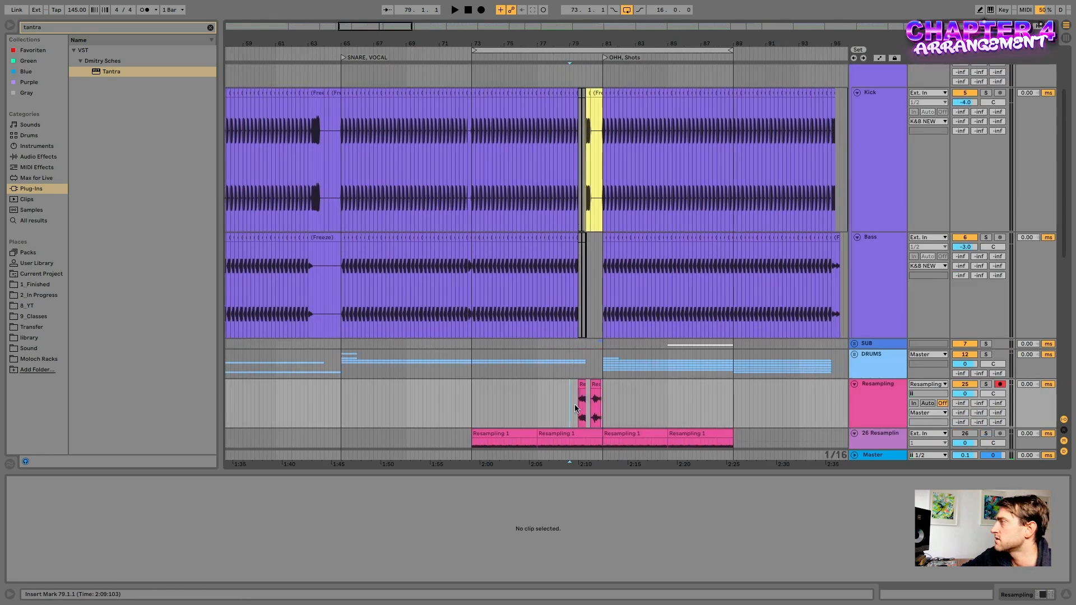
{"action": "scroll", "coordinate": [575, 407], "scroll_direction": "up", "scroll_amount": 3}
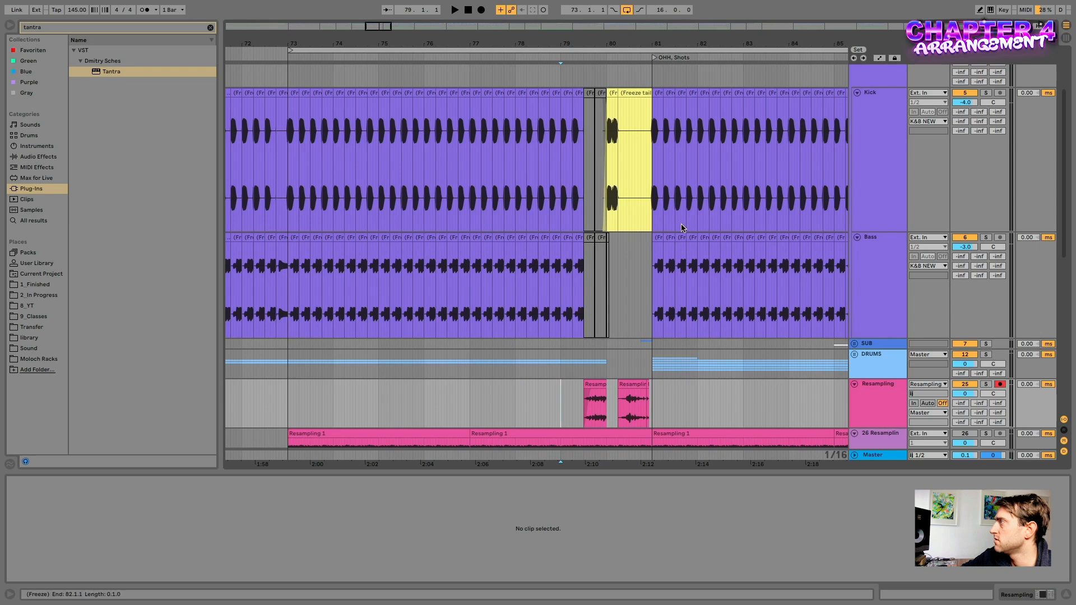
{"action": "left_click", "coordinate": [513, 393]}
{"action": "key", "text": "space"}
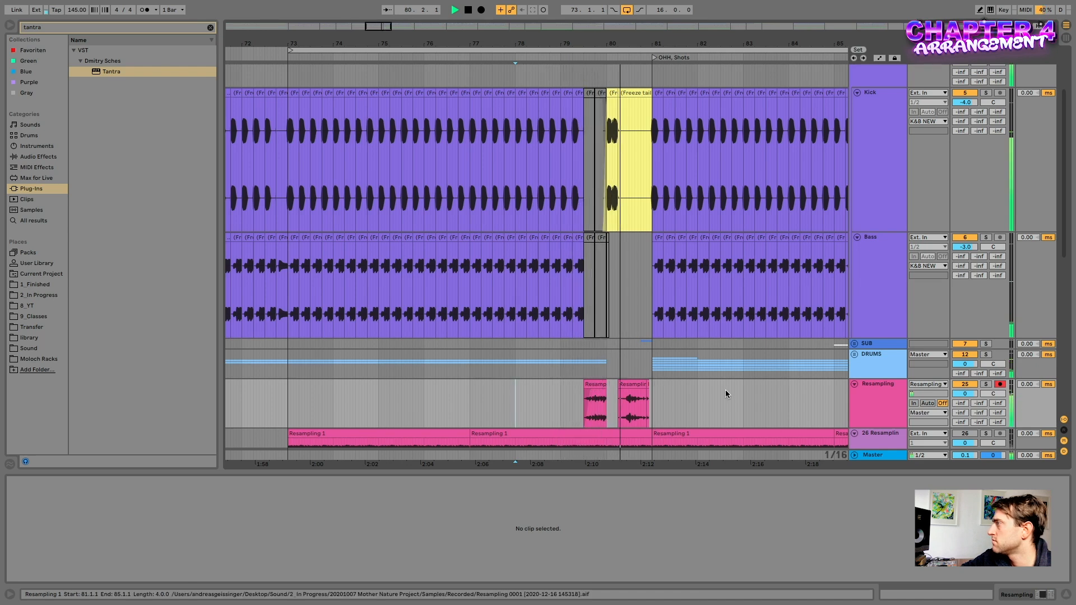
Step: Raise the clip gain of the three break fragments together, bringing the second-take fragment to 2.13 dB, and play from 79.1.3
{"action": "left_click", "coordinate": [599, 384]}
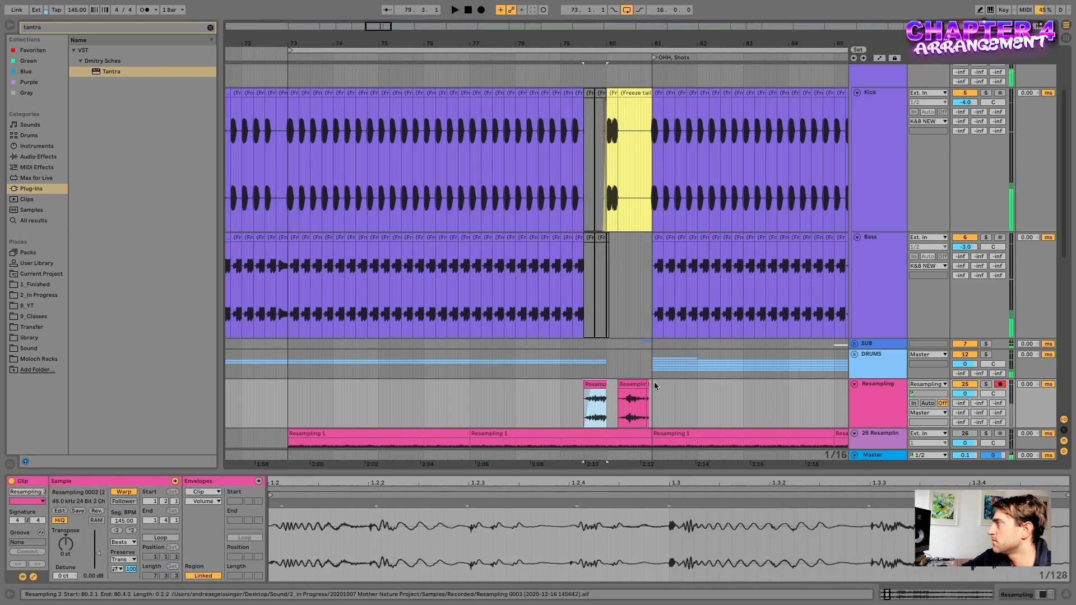
{"action": "left_click", "coordinate": [648, 385], "text": "shift"}
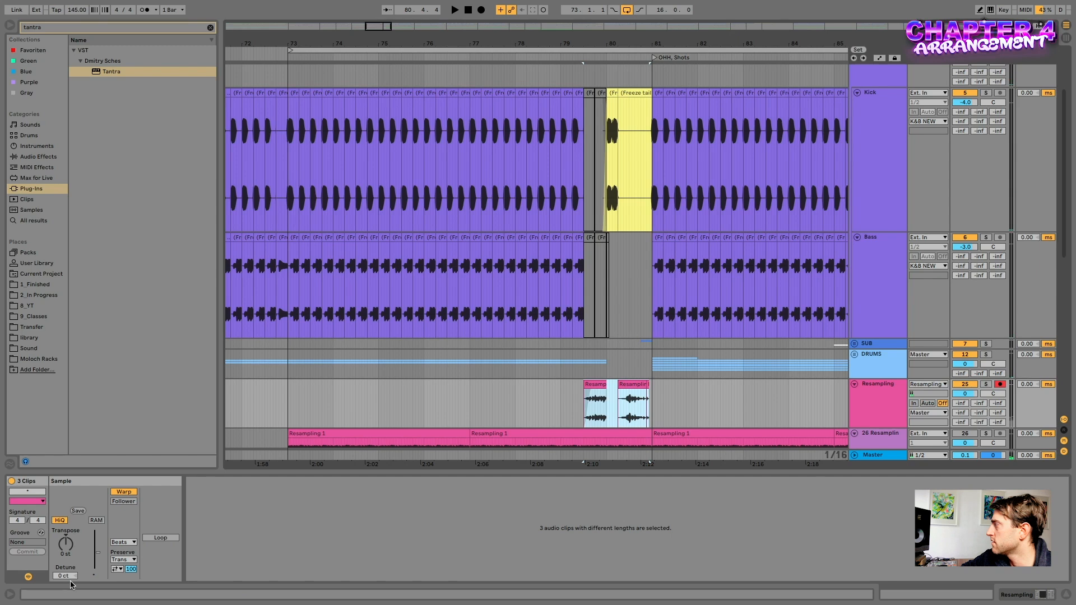
{"action": "left_click_drag", "start_coordinate": [99, 555], "coordinate": [98, 551]}
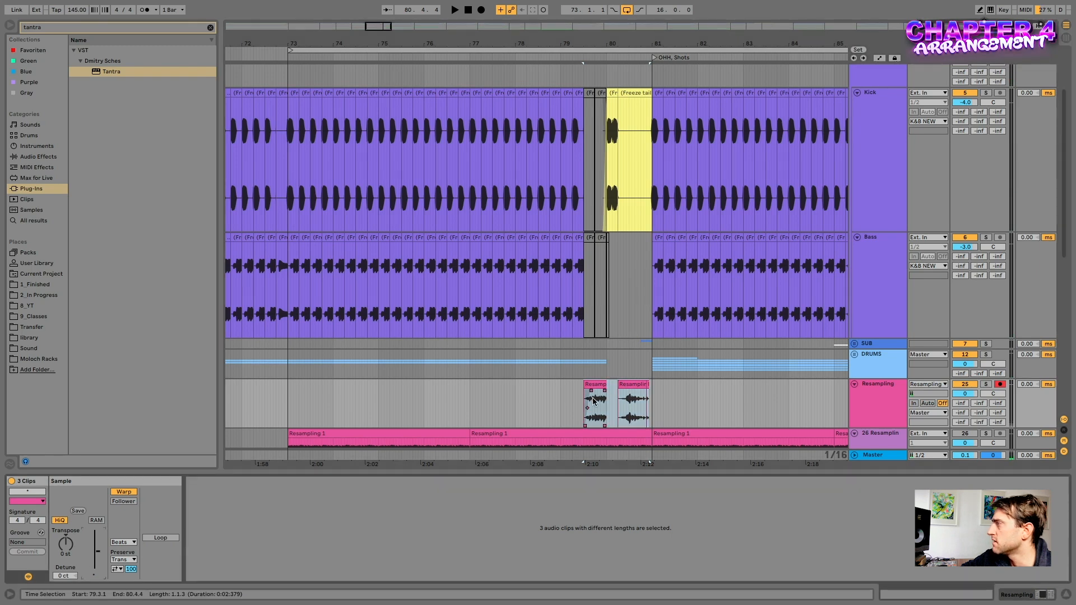
{"action": "left_click", "coordinate": [567, 403]}
{"action": "key", "text": "space"}
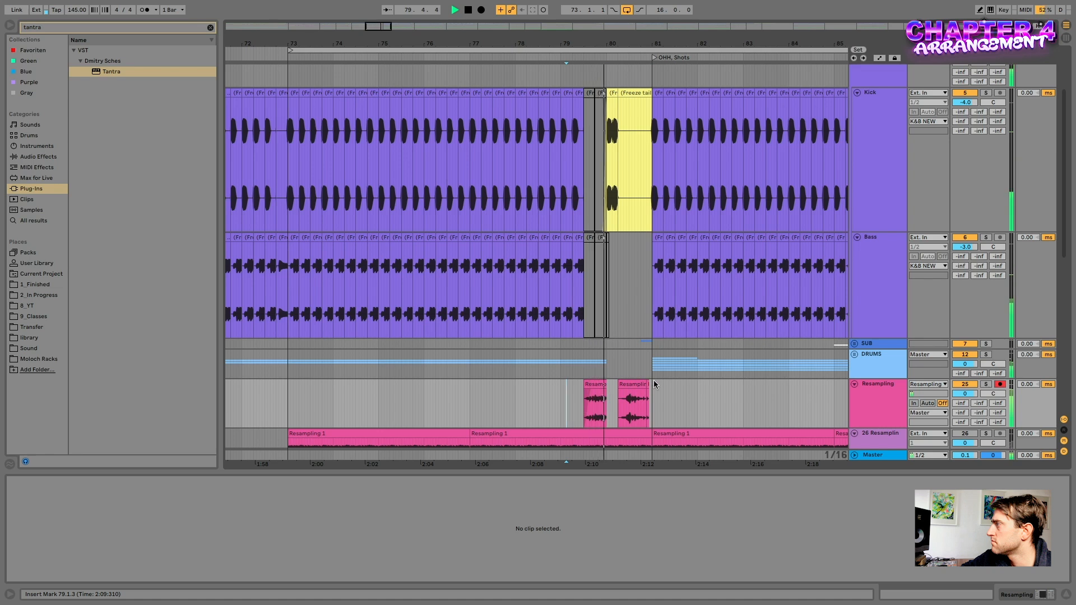
{"action": "key", "text": "space"}
{"action": "left_click", "coordinate": [879, 457]}
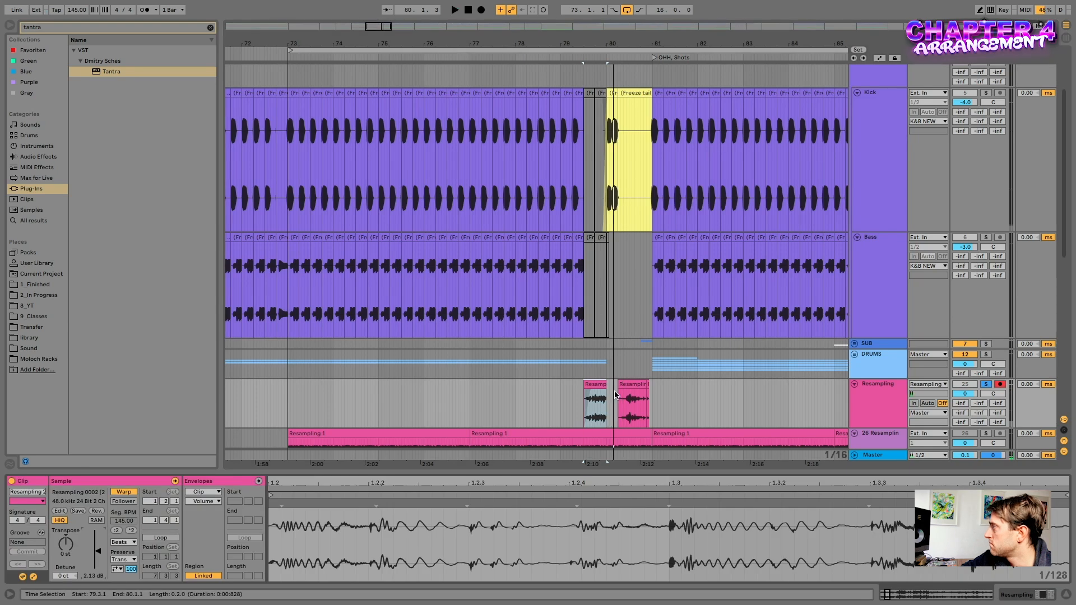
Step: Raise the clip gain of the third-take break fragments slightly further and play the full mix from 78.4.4
{"action": "left_click", "coordinate": [631, 384]}
{"action": "scroll", "coordinate": [649, 385], "scroll_direction": "up", "scroll_amount": 2}
{"action": "left_click", "coordinate": [646, 384]}
{"action": "left_click_drag", "start_coordinate": [98, 552], "coordinate": [98, 550]}
{"action": "left_click", "coordinate": [506, 405]}
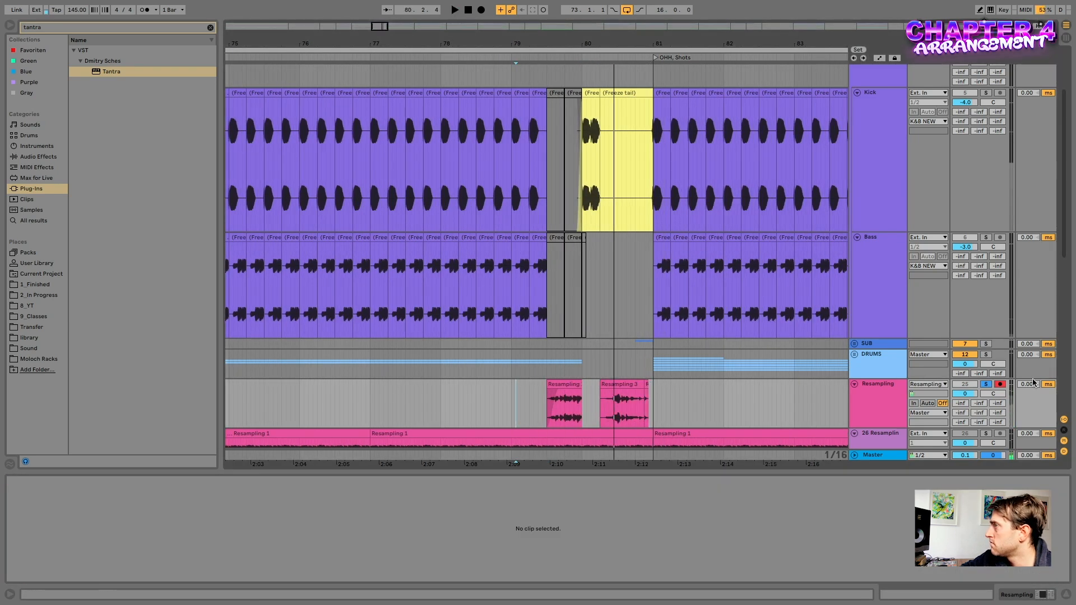
{"action": "key", "text": "space"}
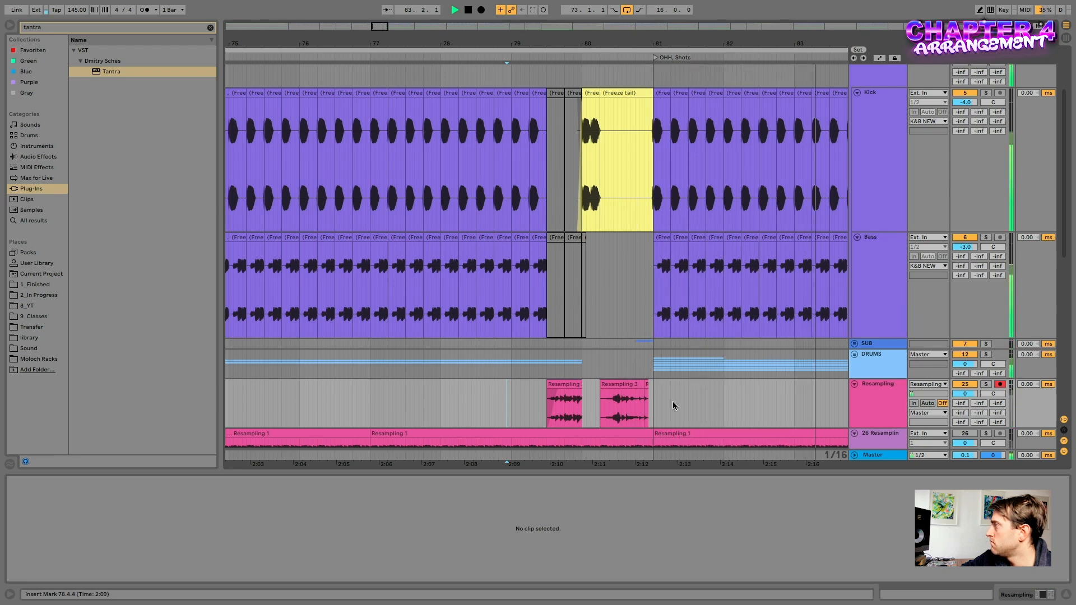
{"action": "key", "text": "space"}
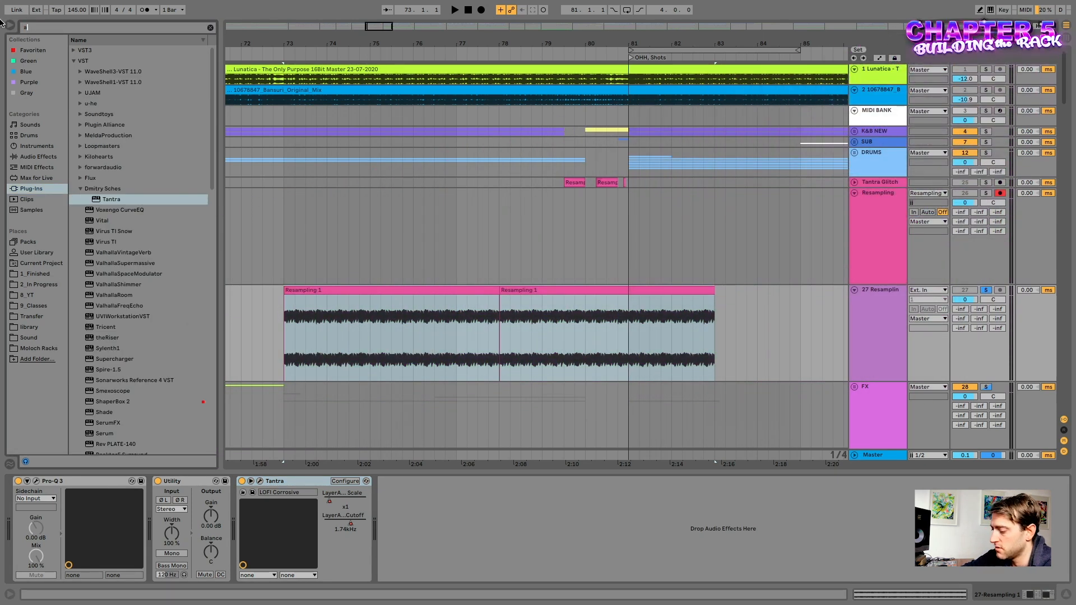
Step: Find the Auto Filter audio effect with the search "auto", add it after Tantra on the 27 Resampling track, and switch Tantra off
{"action": "type", "text": "auto"}
{"action": "left_click", "coordinate": [39, 157]}
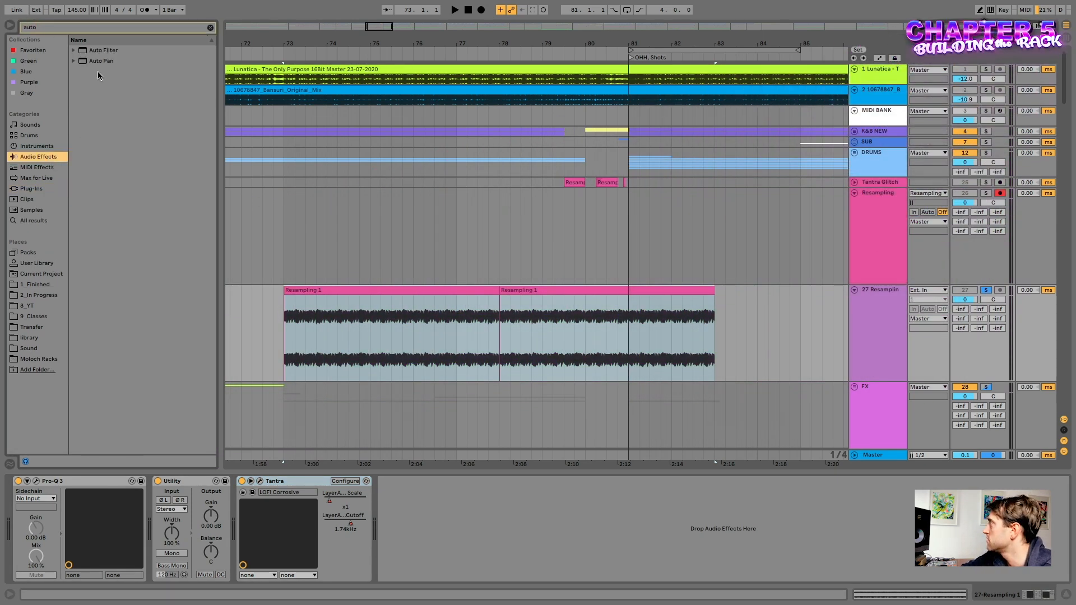
{"action": "left_click_drag", "start_coordinate": [100, 51], "coordinate": [596, 536]}
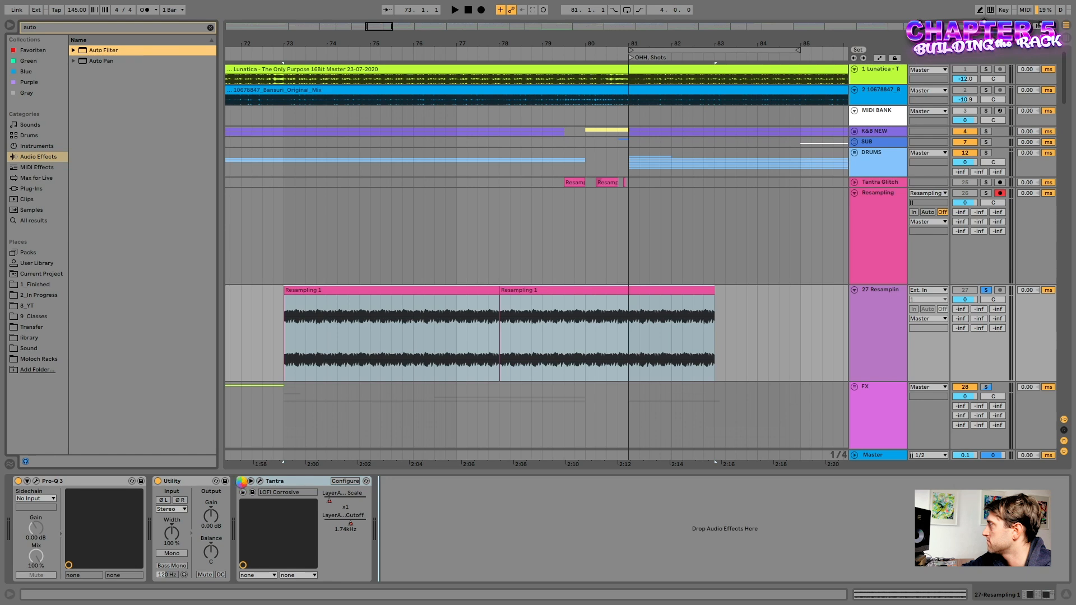
{"action": "left_click_drag", "start_coordinate": [426, 528], "coordinate": [426, 528]}
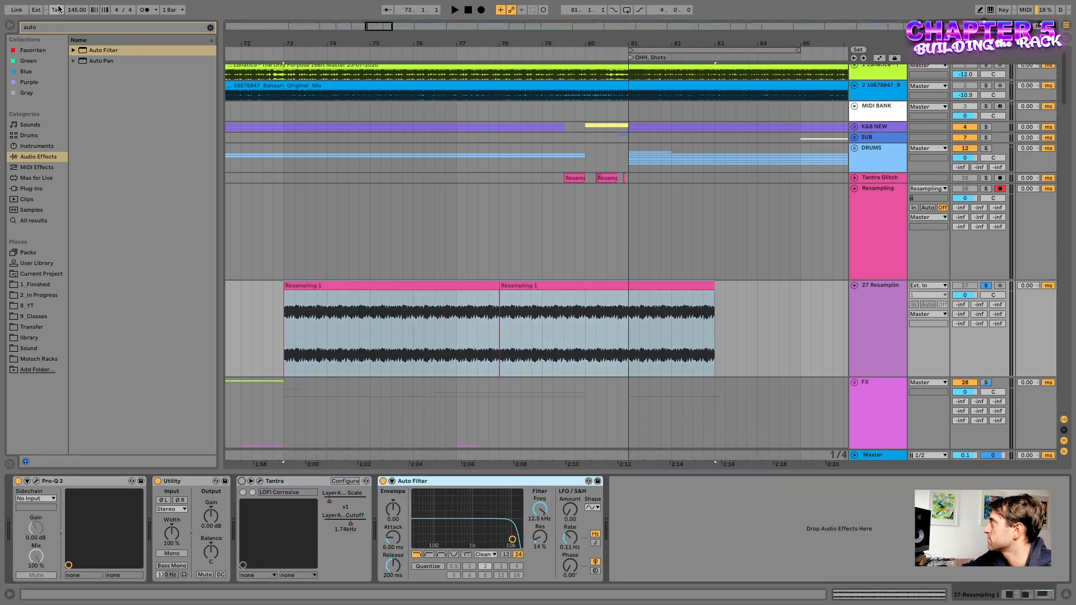
Step: Find the Beat Repeat audio effect with the search "beat re" and add it after Auto Filter on the 27 Resampling track
{"action": "left_click", "coordinate": [55, 28]}
{"action": "key", "text": "BackSpace"}
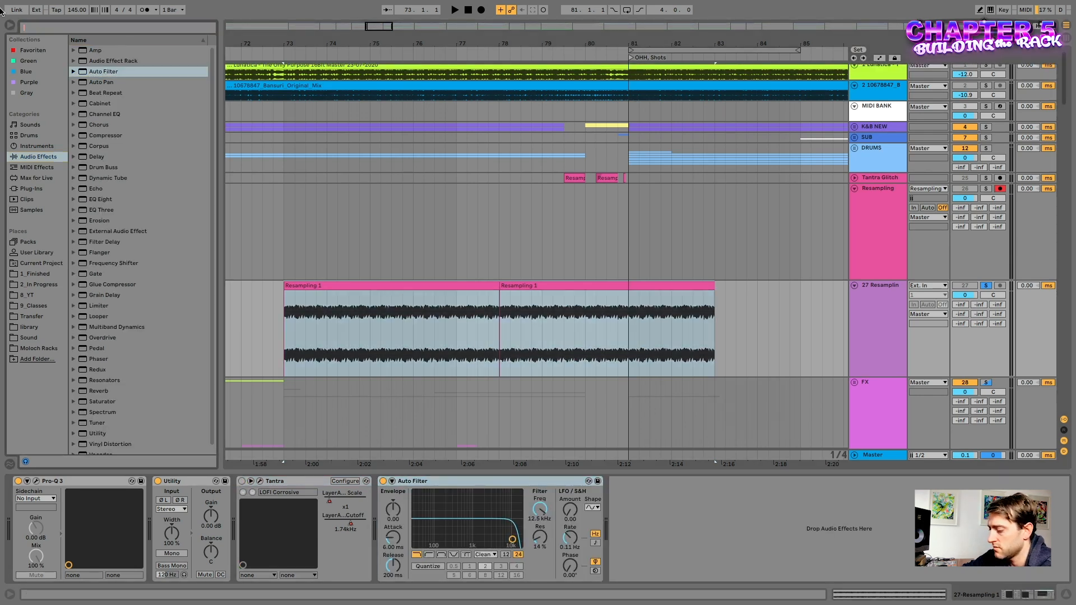
{"action": "type", "text": "beat reap"}
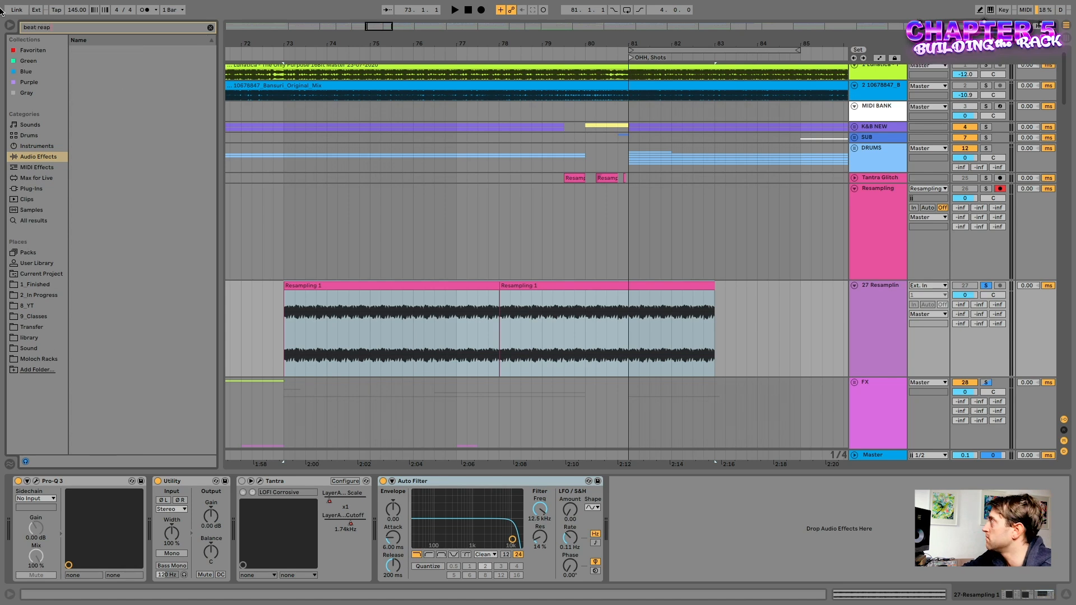
{"action": "left_click_drag", "start_coordinate": [104, 60], "coordinate": [695, 543]}
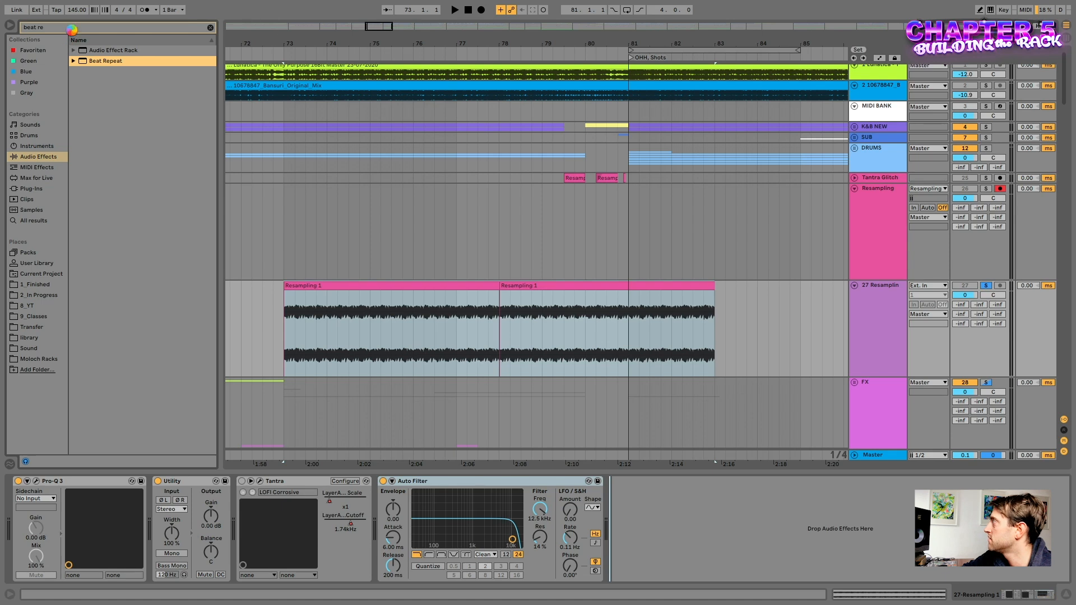
Step: Clear the effect search and add Redux and Flanger after Beat Repeat on the 27 Resampling track
{"action": "left_click_drag", "start_coordinate": [84, 29], "coordinate": [1, 3]}
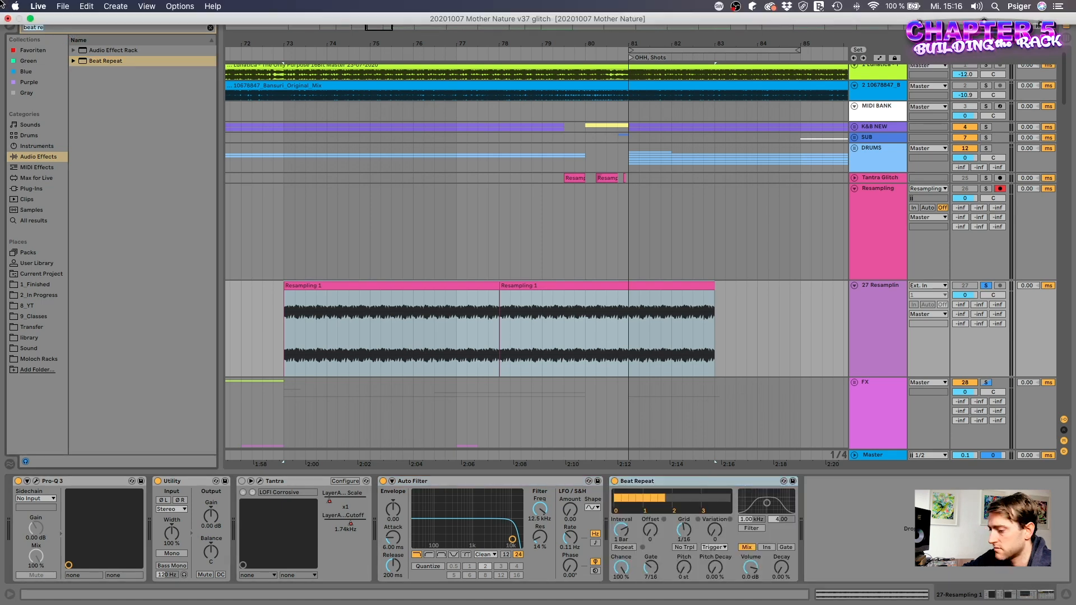
{"action": "type", "text": "lof"}
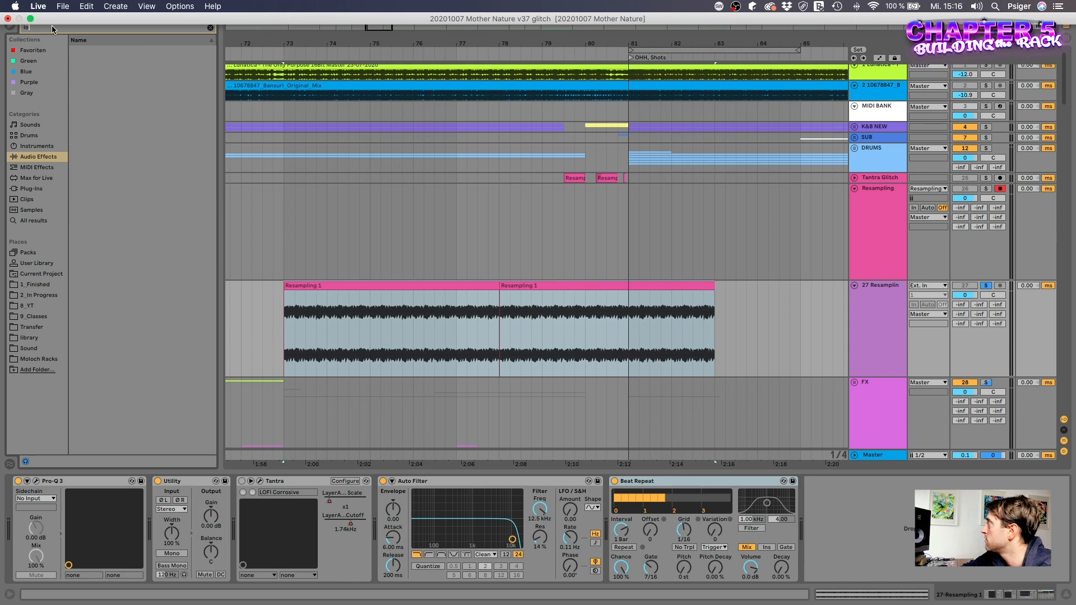
{"action": "key", "text": "BackSpace"}
{"action": "key", "text": "BackSpace"}
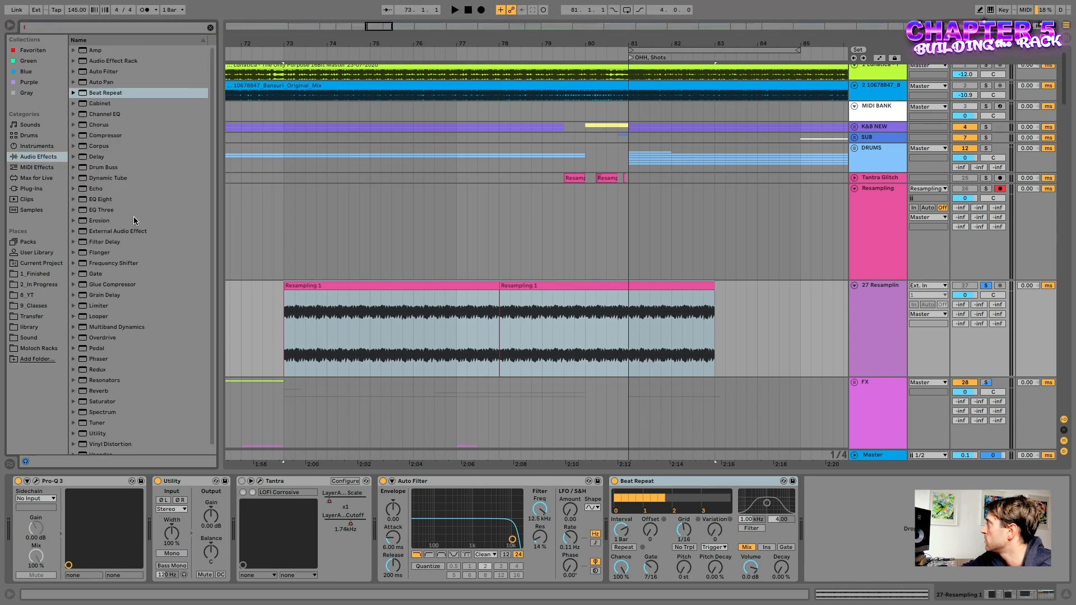
{"action": "left_click", "coordinate": [98, 253]}
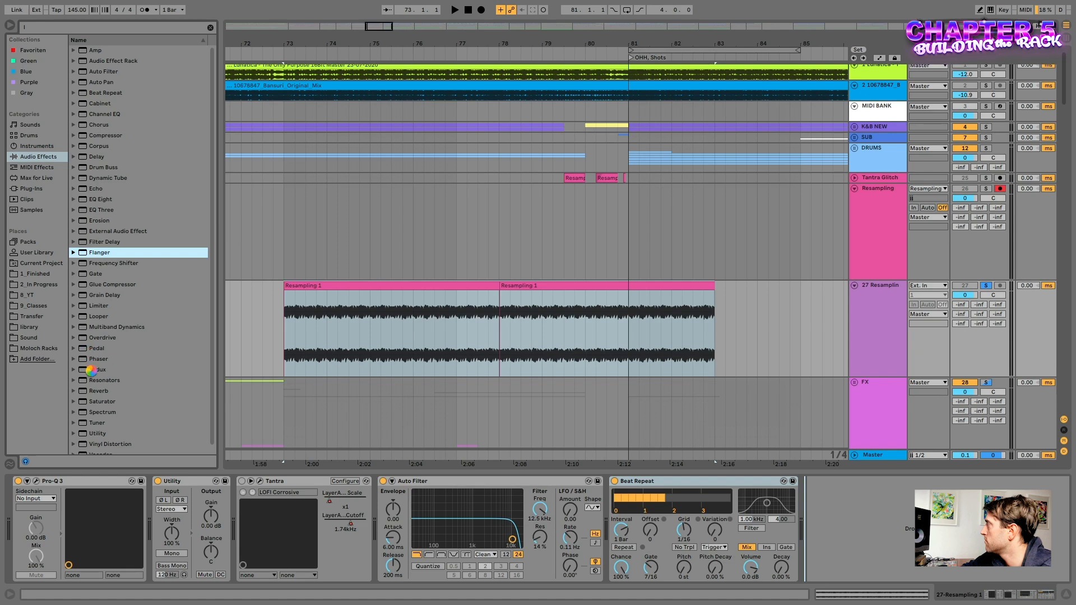
{"action": "left_click", "coordinate": [92, 370]}
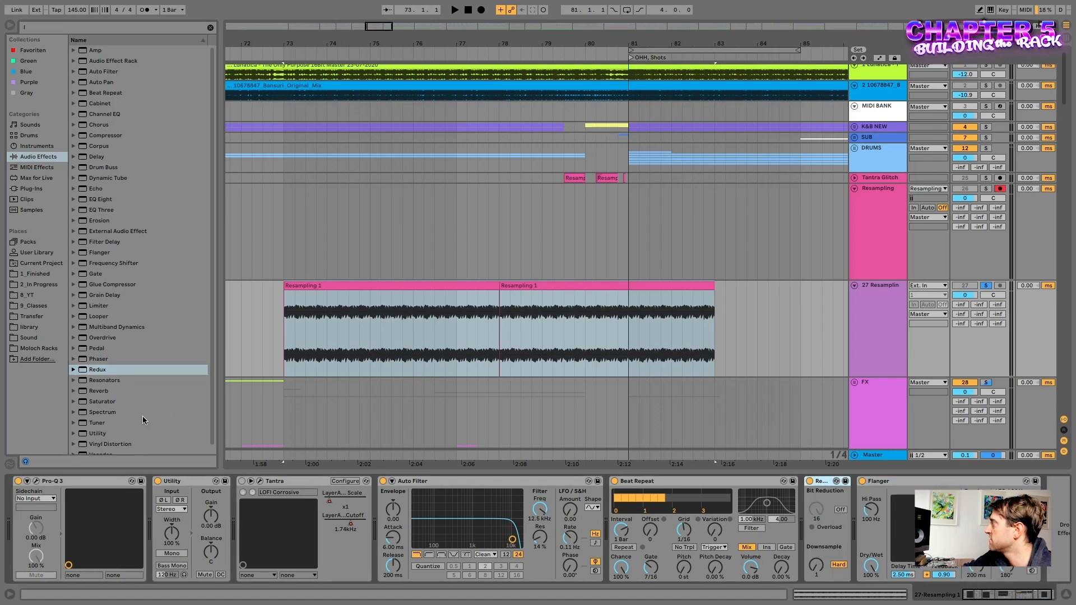
Step: Add the Amp audio effect between Redux and Flanger
{"action": "left_click", "coordinate": [104, 339]}
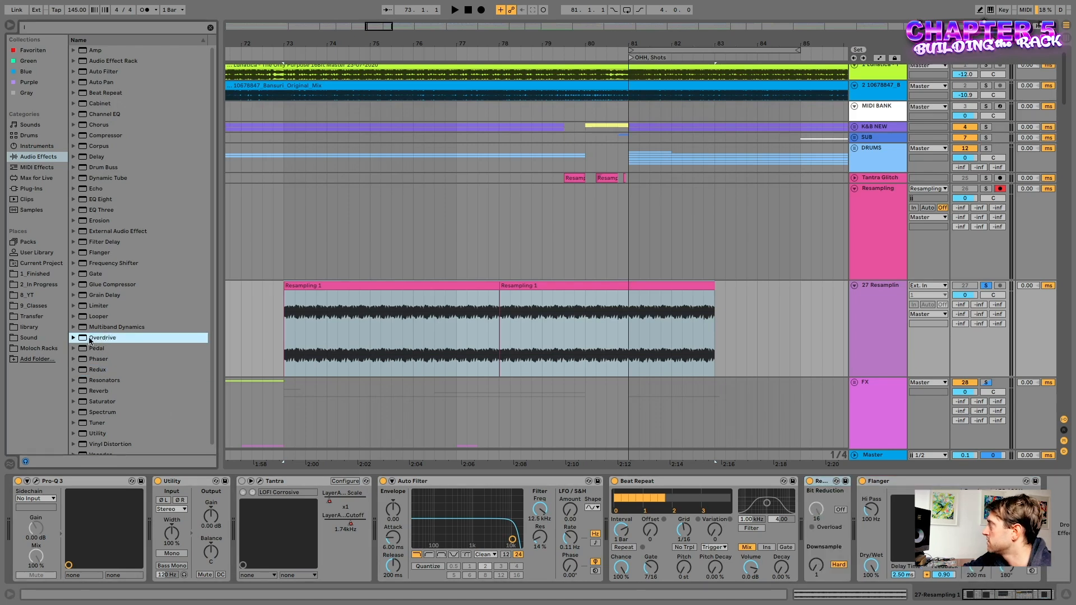
{"action": "left_click_drag", "start_coordinate": [90, 340], "coordinate": [98, 348]}
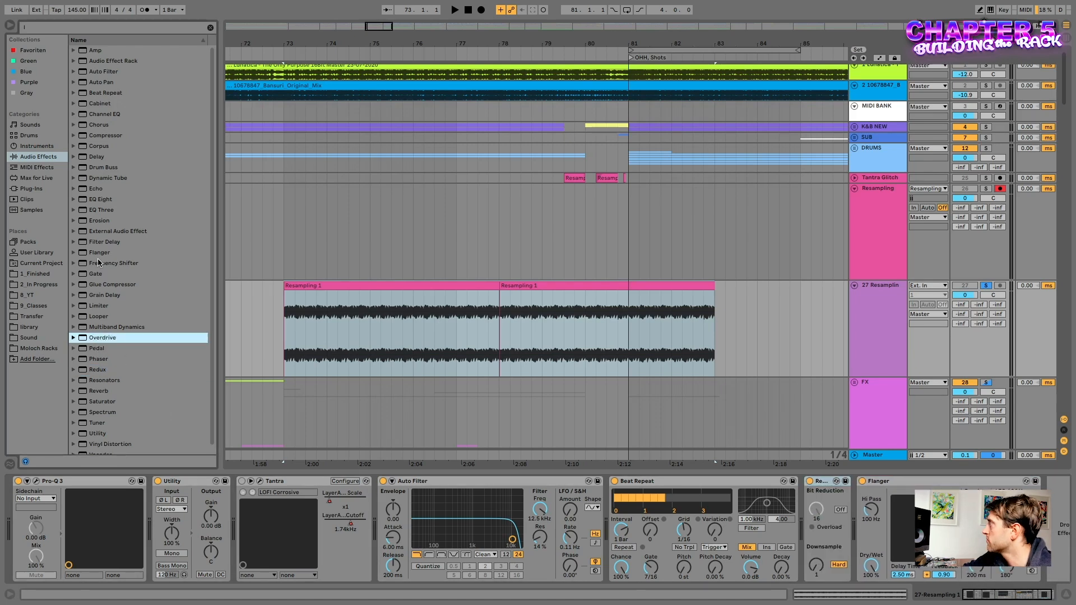
{"action": "left_click_drag", "start_coordinate": [95, 52], "coordinate": [855, 528]}
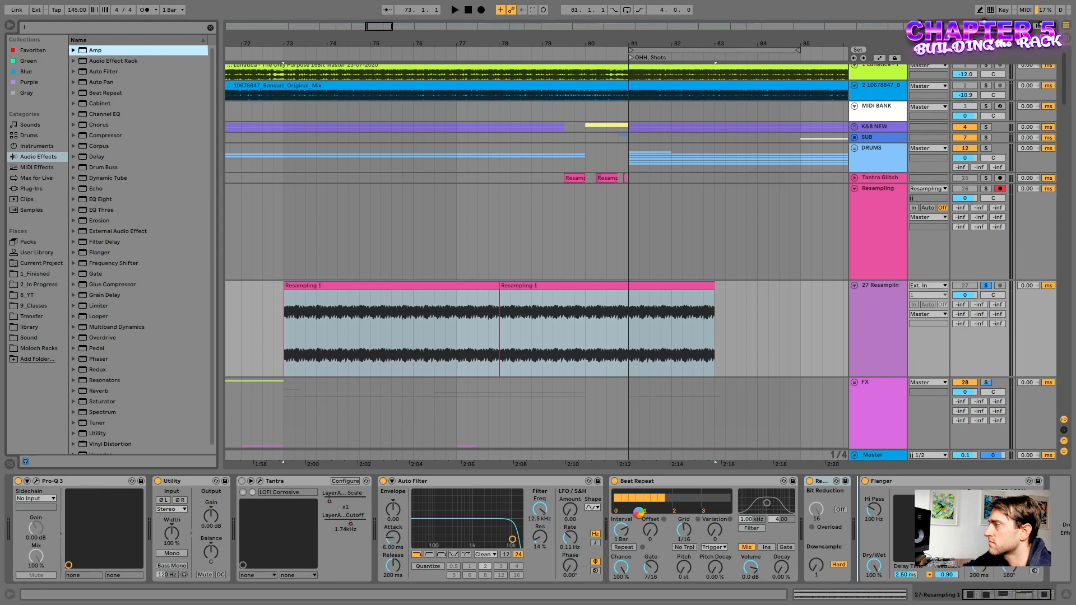
Step: Group the devices from Auto Filter through Flanger into an Audio Effect Rack
{"action": "left_click", "coordinate": [412, 483]}
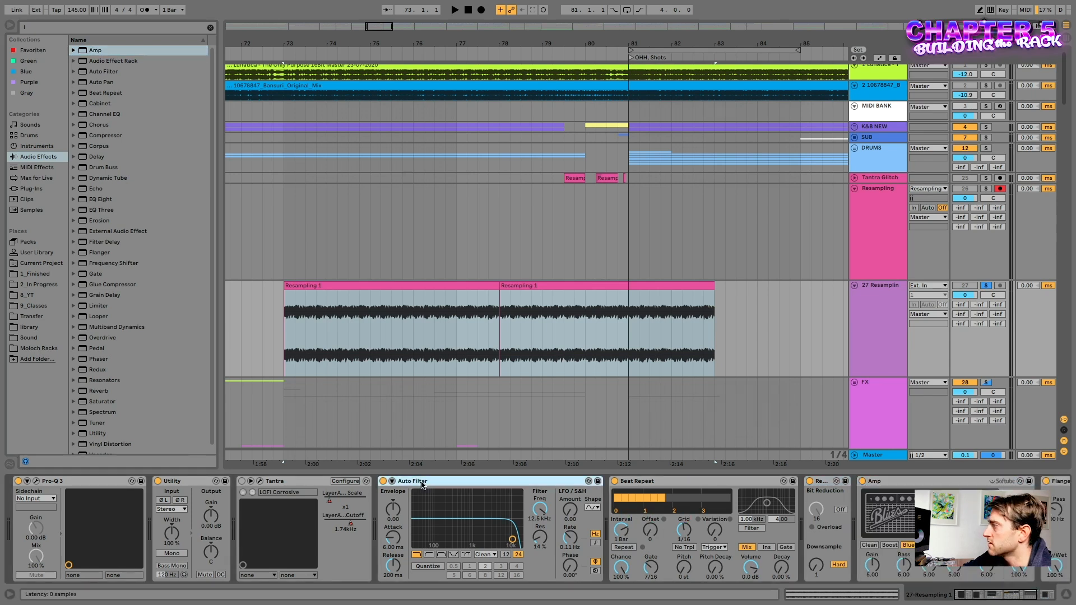
{"action": "scroll", "coordinate": [484, 499], "scroll_direction": "right", "scroll_amount": 2}
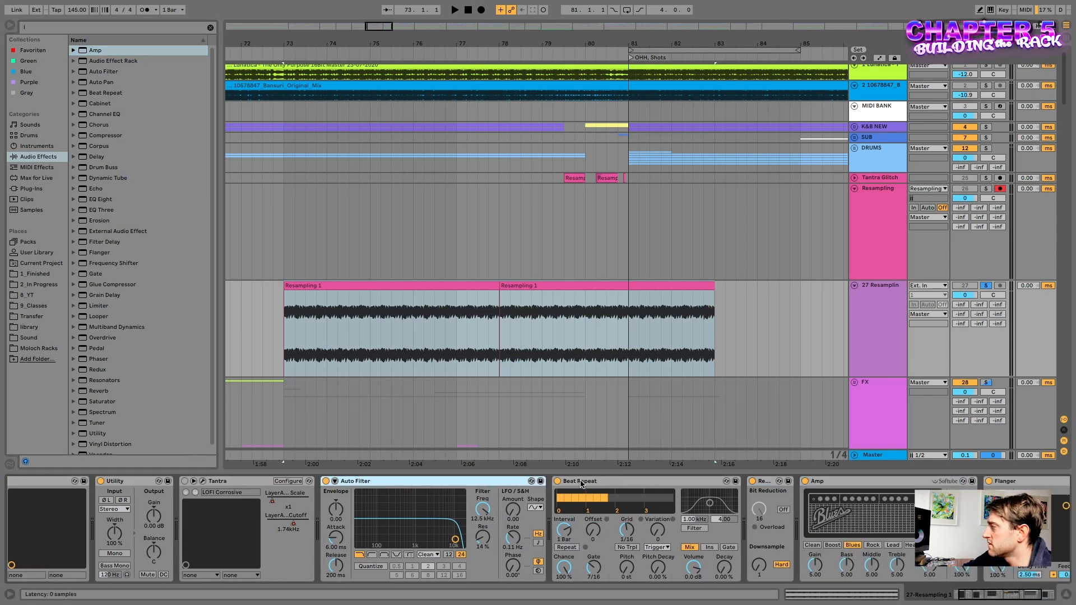
{"action": "scroll", "coordinate": [581, 483], "scroll_direction": "right", "scroll_amount": 5}
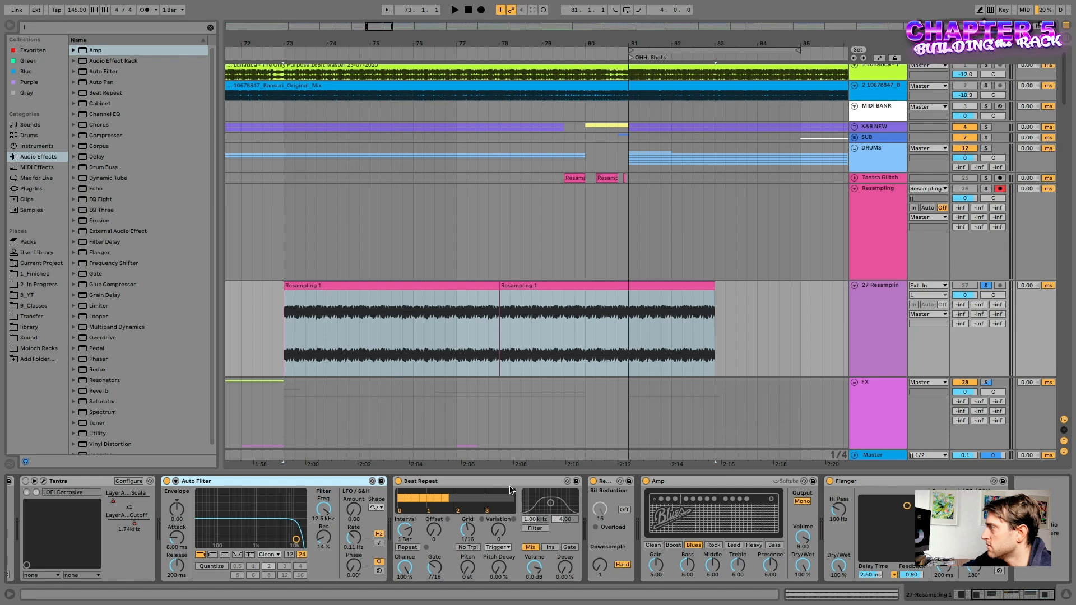
{"action": "left_click", "coordinate": [876, 481], "text": "shift"}
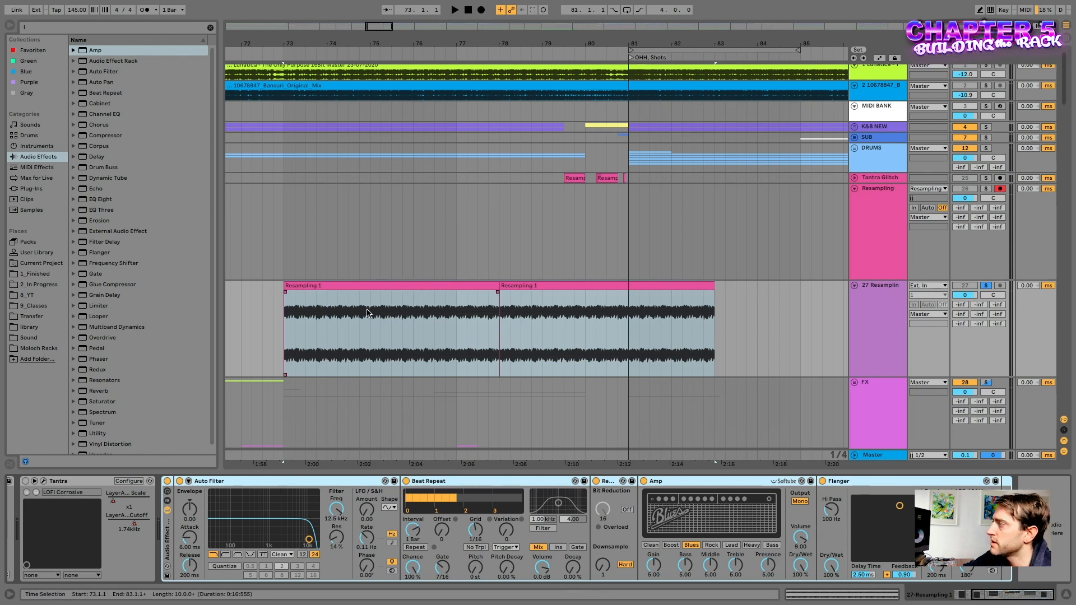
Step: Switch off Redux, Amp and Flanger inside the rack
{"action": "left_click", "coordinate": [599, 480]}
{"action": "left_click", "coordinate": [596, 480]}
{"action": "left_click", "coordinate": [643, 481]}
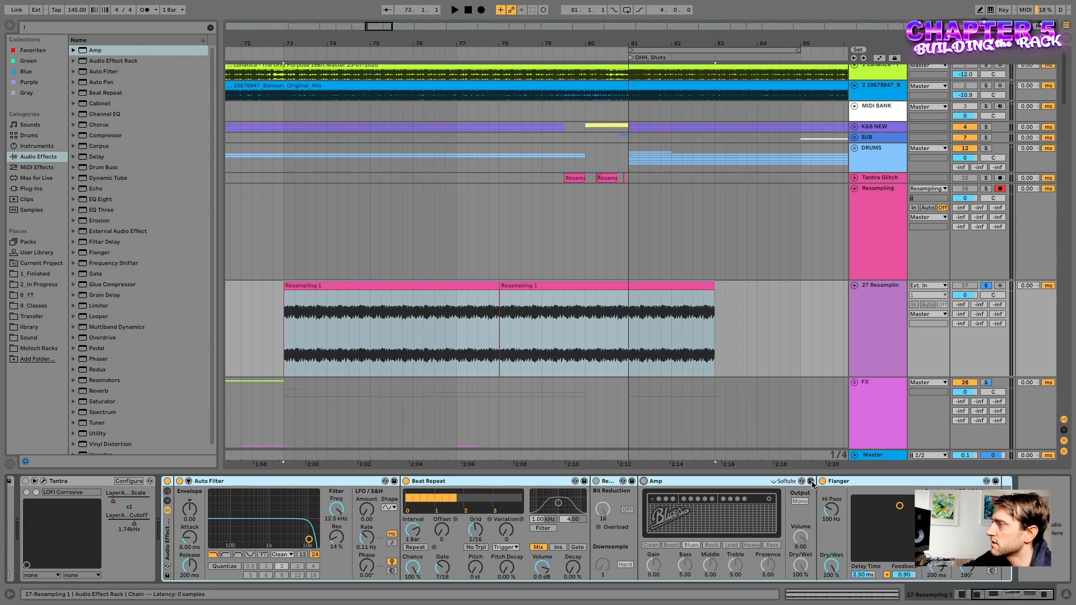
{"action": "left_click", "coordinate": [821, 481]}
{"action": "scroll", "coordinate": [448, 514], "scroll_direction": "left", "scroll_amount": 3}
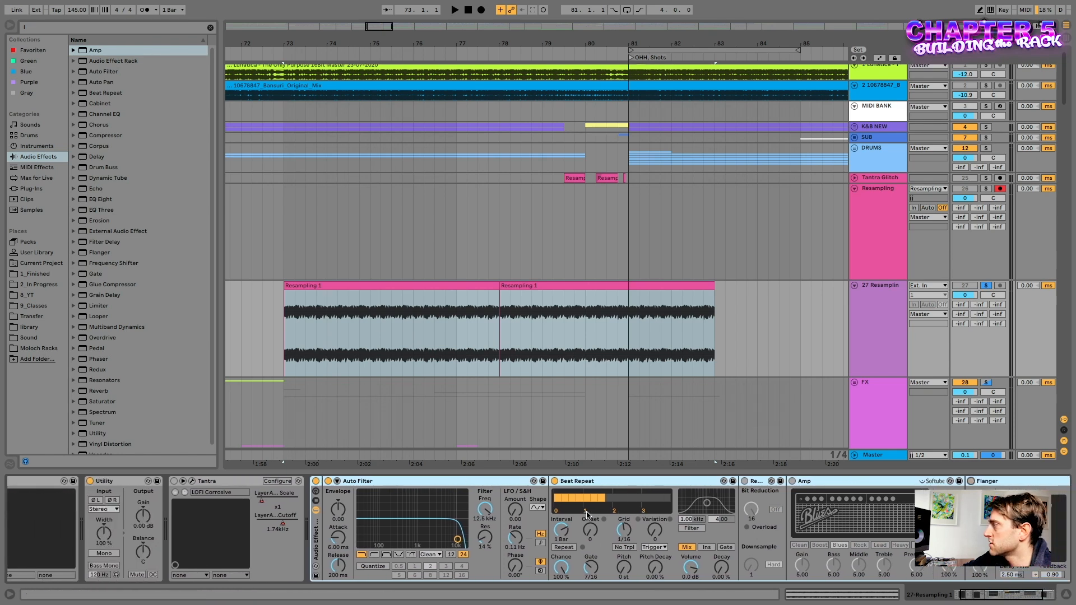
Step: Loop the two bars from 73.1.1 to 75.1.1 and show the 27 Resampling track's effect rack
{"action": "left_click", "coordinate": [325, 286]}
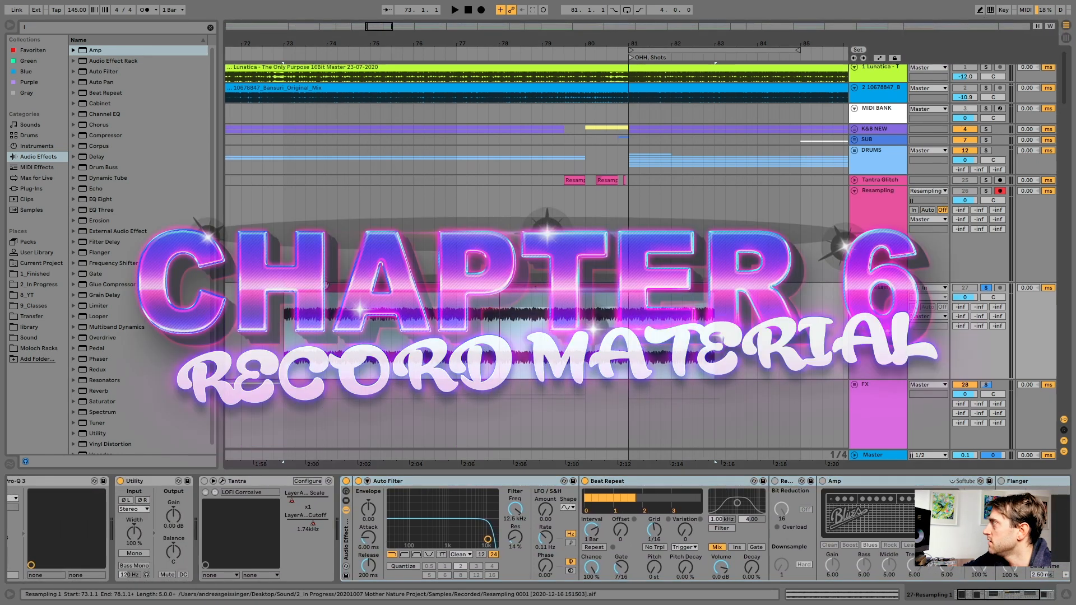
{"action": "left_click", "coordinate": [284, 223]}
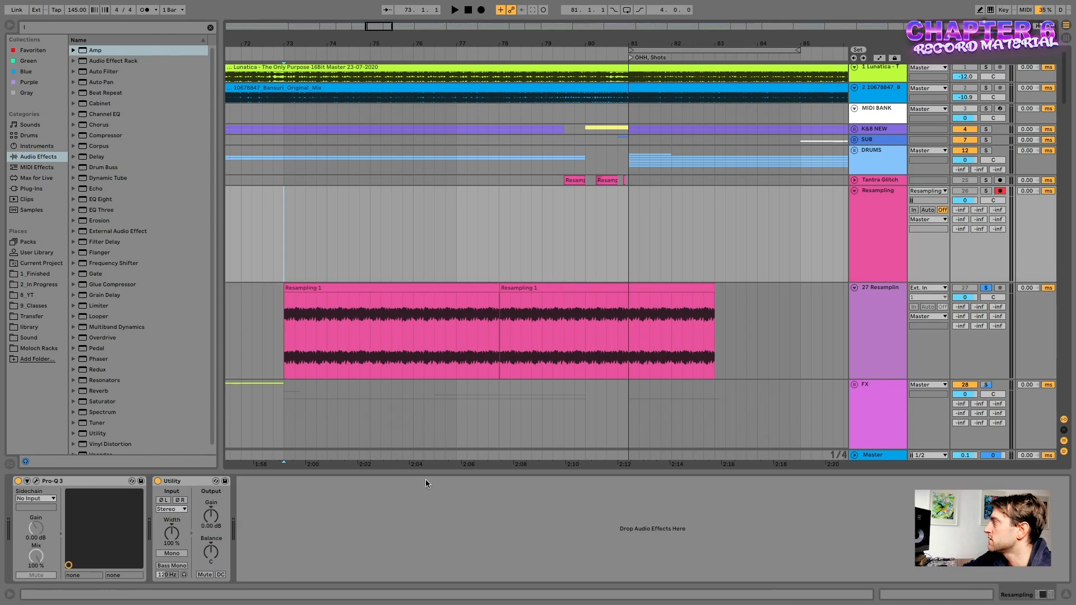
{"action": "left_click", "coordinate": [884, 302]}
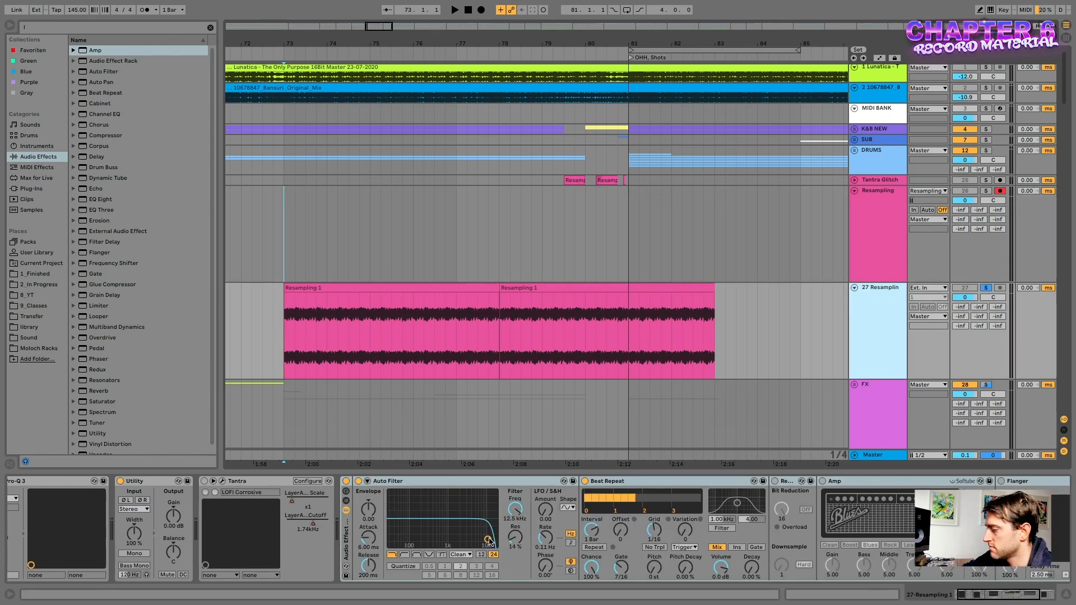
{"action": "mouse_move", "coordinate": [292, 245]}
{"action": "left_mouse_down"}
{"action": "mouse_move", "coordinate": [325, 245]}
{"action": "mouse_move", "coordinate": [267, 247]}
{"action": "mouse_move", "coordinate": [282, 248]}
{"action": "left_mouse_up"}
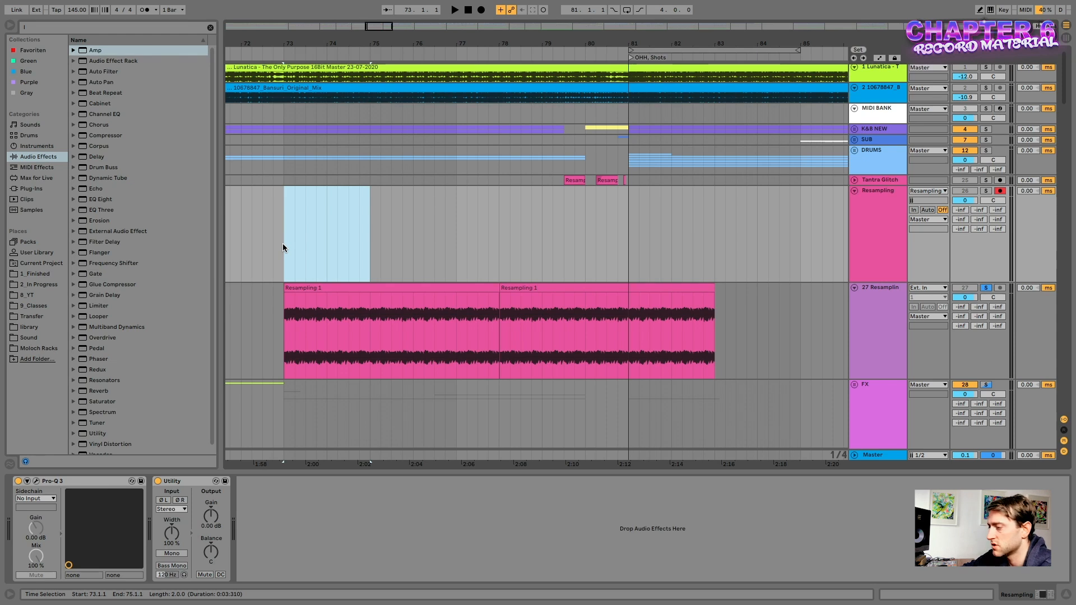
{"action": "key", "text": "ctrl+l"}
{"action": "left_click", "coordinate": [898, 332]}
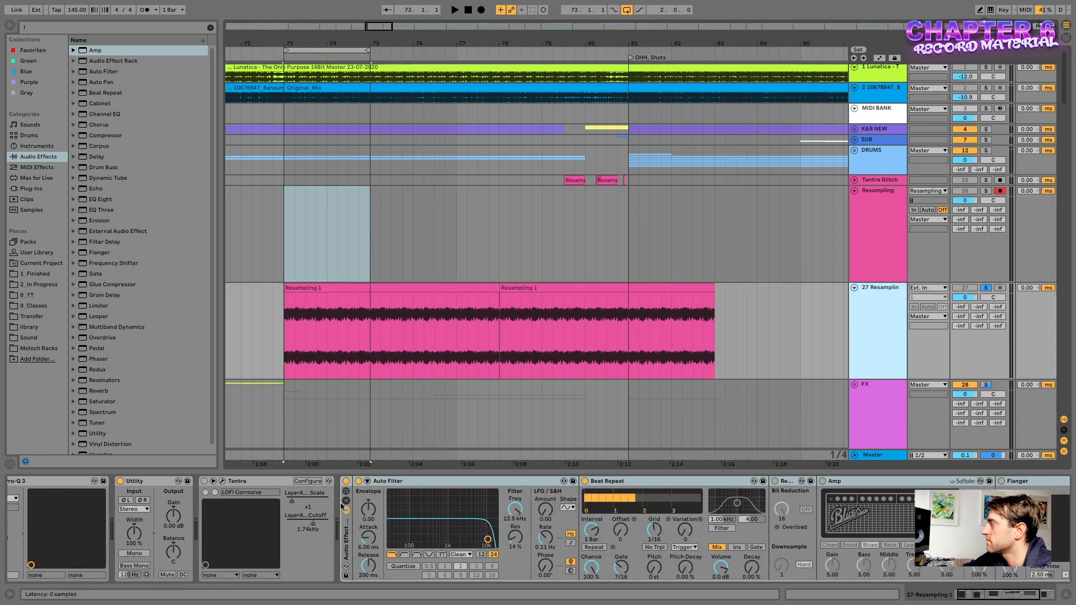
Step: Record a two-bar Auto Filter frequency and resonance sweep from bar 73 onto the Resampling track, and move the recorded clip to 79.1.1
{"action": "key", "text": "F9"}
{"action": "left_click_drag", "start_coordinate": [487, 540], "coordinate": [439, 525]}
{"action": "key", "text": "space"}
{"action": "left_click", "coordinate": [350, 206]}
{"action": "left_click", "coordinate": [337, 193]}
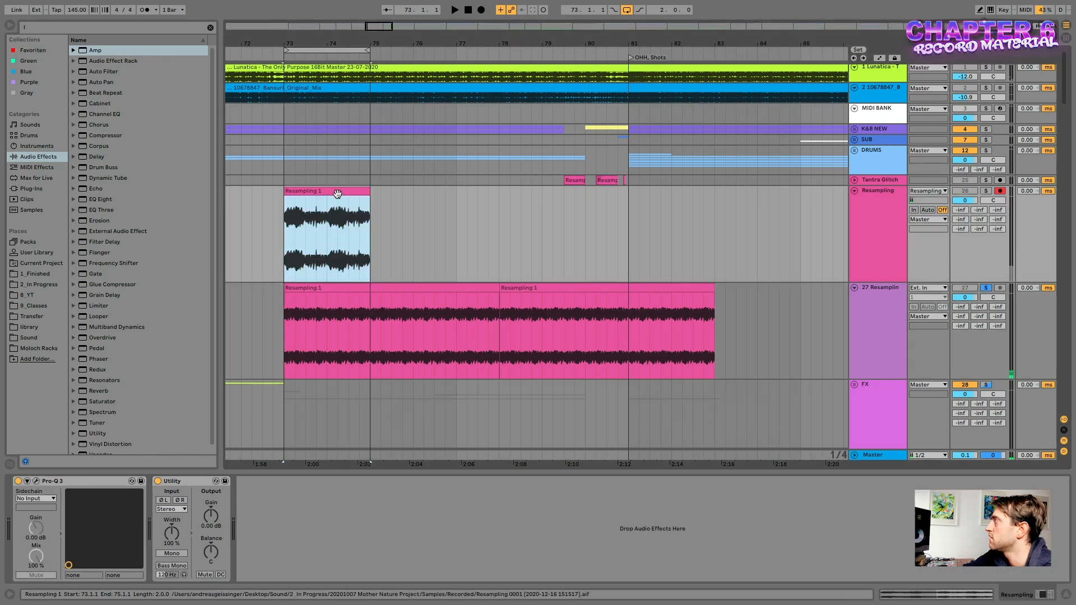
{"action": "left_click_drag", "start_coordinate": [338, 194], "coordinate": [593, 211]}
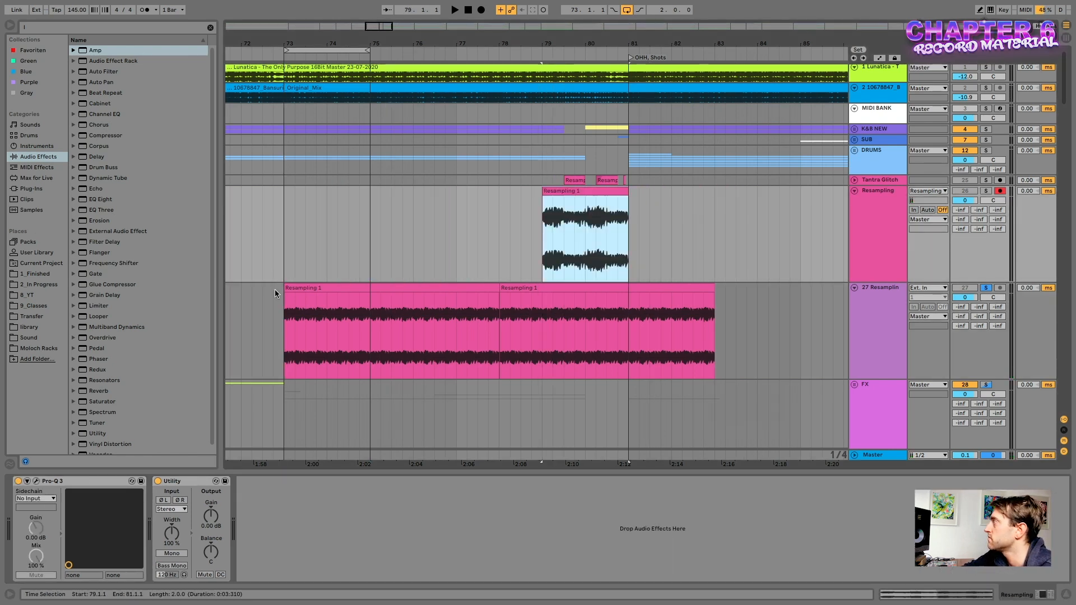
Step: Play the 27 Resampling track from 73.4.1 and display its recorded Auto Filter frequency automation
{"action": "left_click", "coordinate": [301, 263]}
{"action": "left_click", "coordinate": [317, 291]}
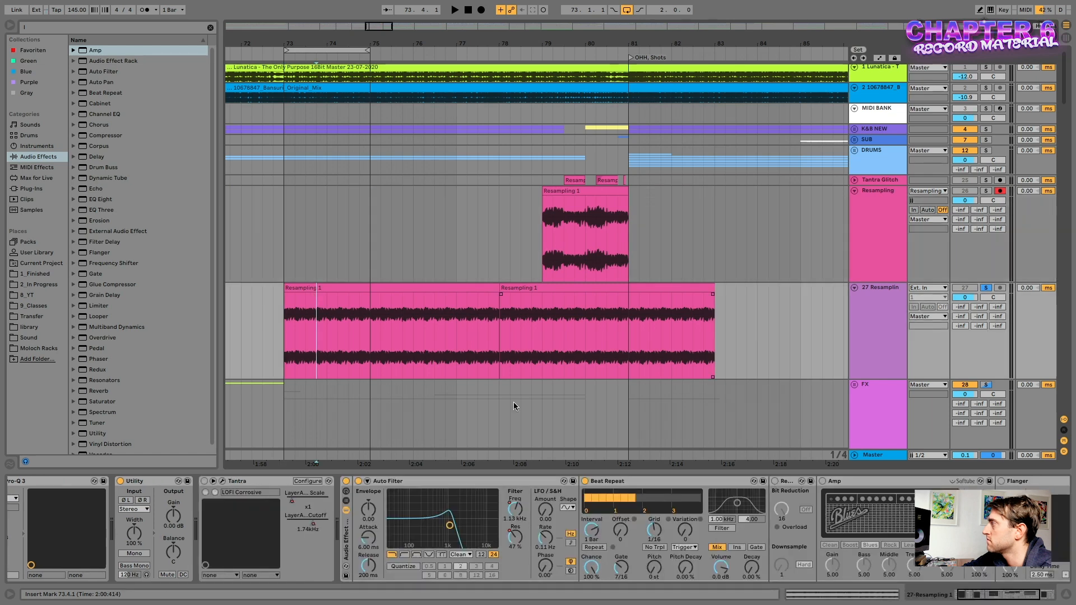
{"action": "key", "text": "space"}
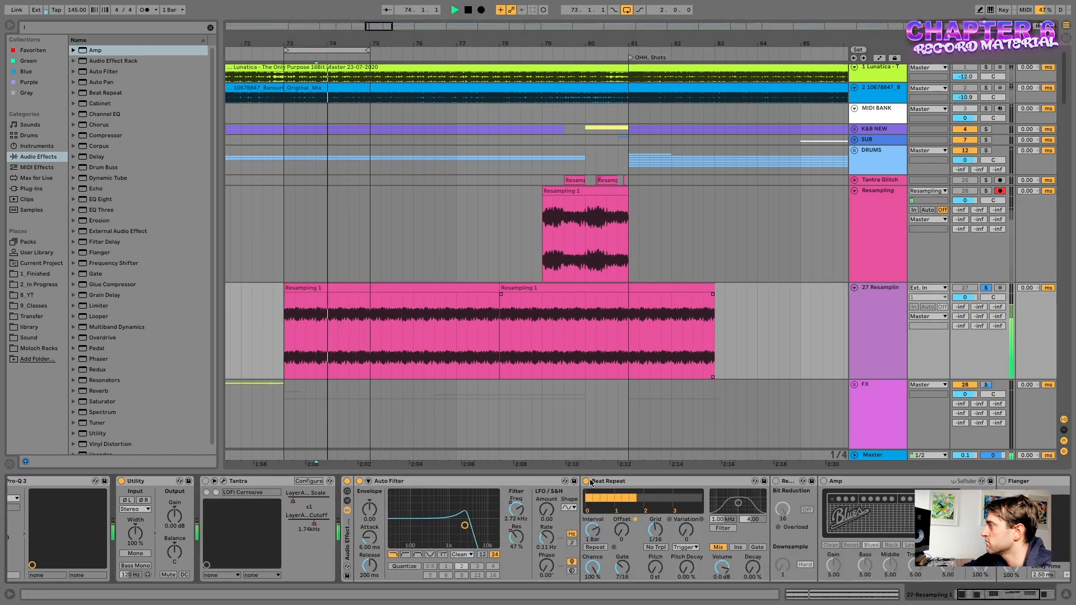
{"action": "key", "text": "space"}
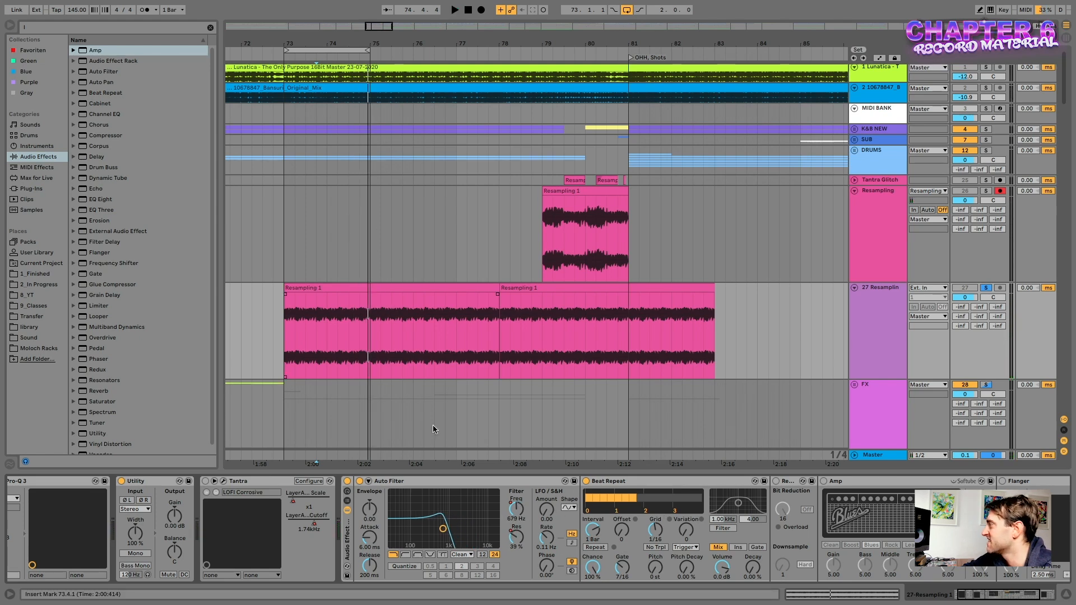
{"action": "right_click", "coordinate": [529, 516]}
{"action": "left_click", "coordinate": [551, 371]}
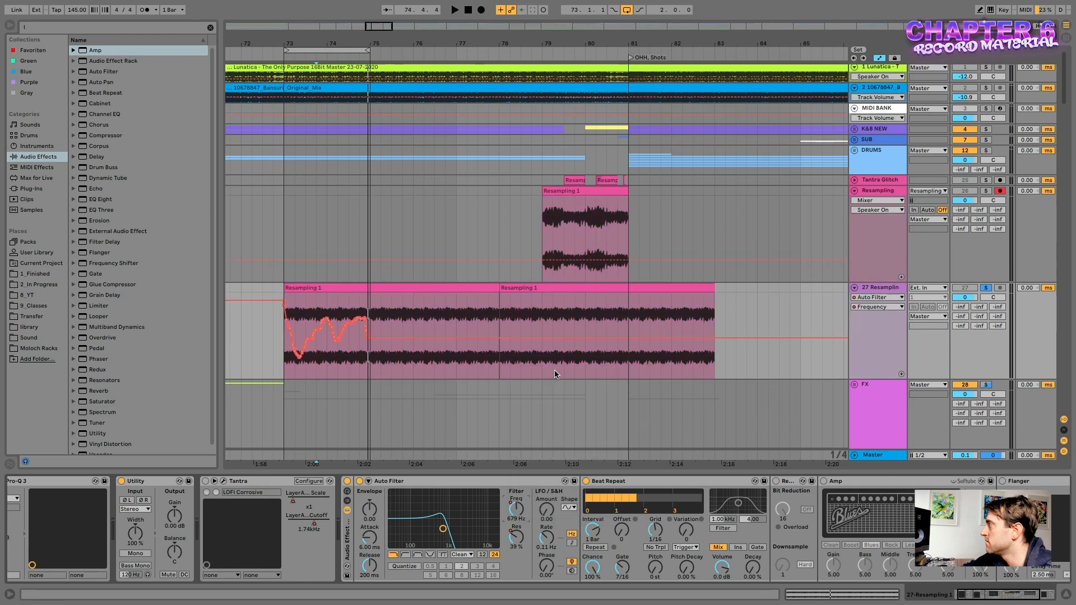
Step: Split the 27 Resampling clip at 75.1.1 and duplicate its first two bars with the filter automation four times, up to bar 83
{"action": "left_click", "coordinate": [357, 290]}
{"action": "left_click", "coordinate": [368, 300]}
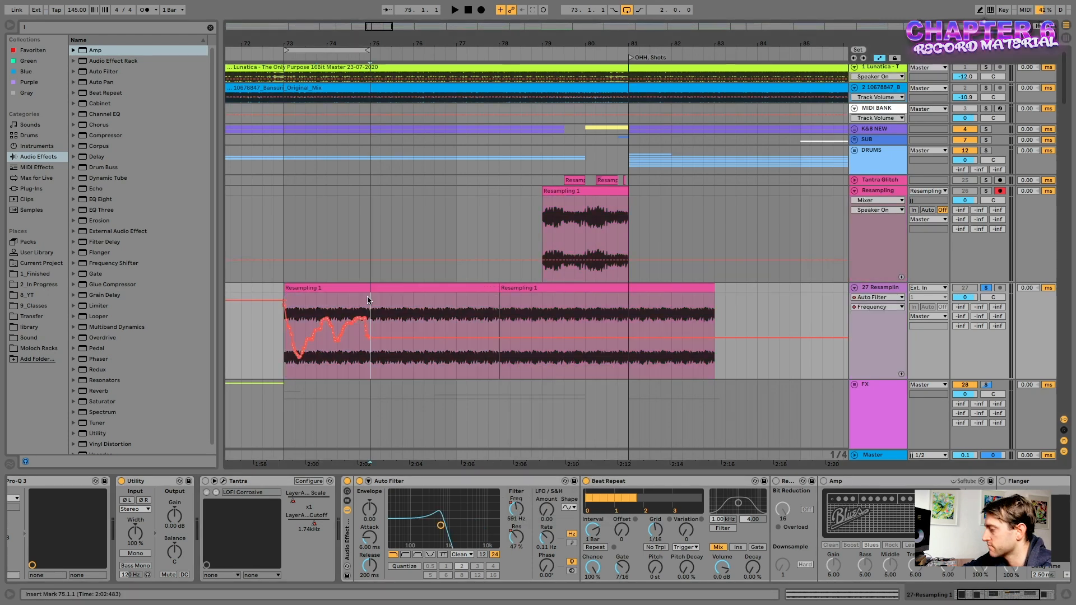
{"action": "left_click", "coordinate": [338, 288]}
{"action": "key", "text": "ctrl+d"}
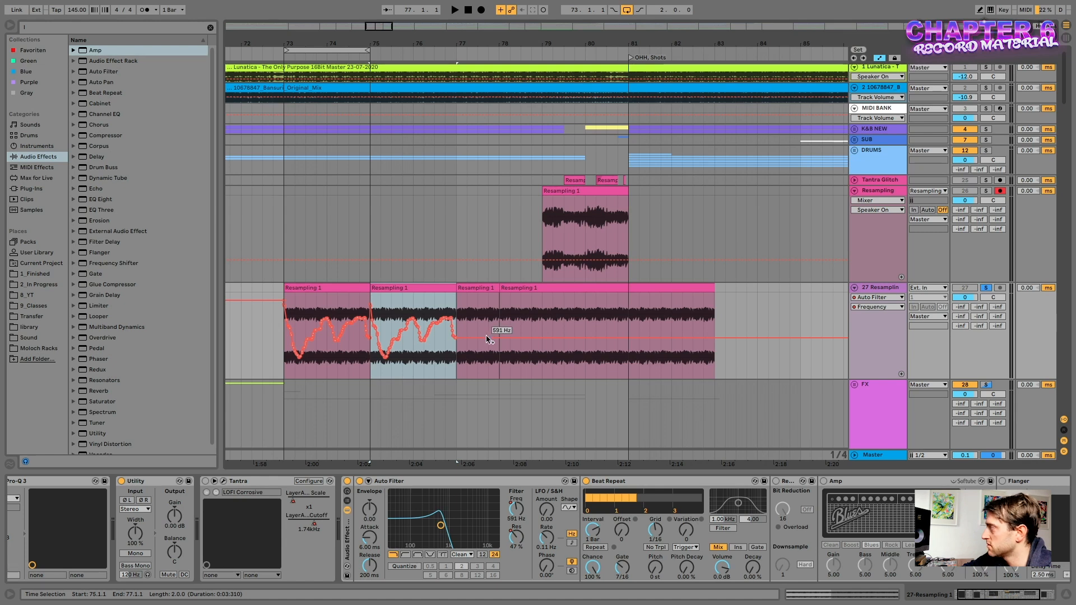
{"action": "key", "text": "super+d"}
{"action": "key", "text": "super+d"}
{"action": "key", "text": "super+d"}
{"action": "left_click", "coordinate": [317, 287]}
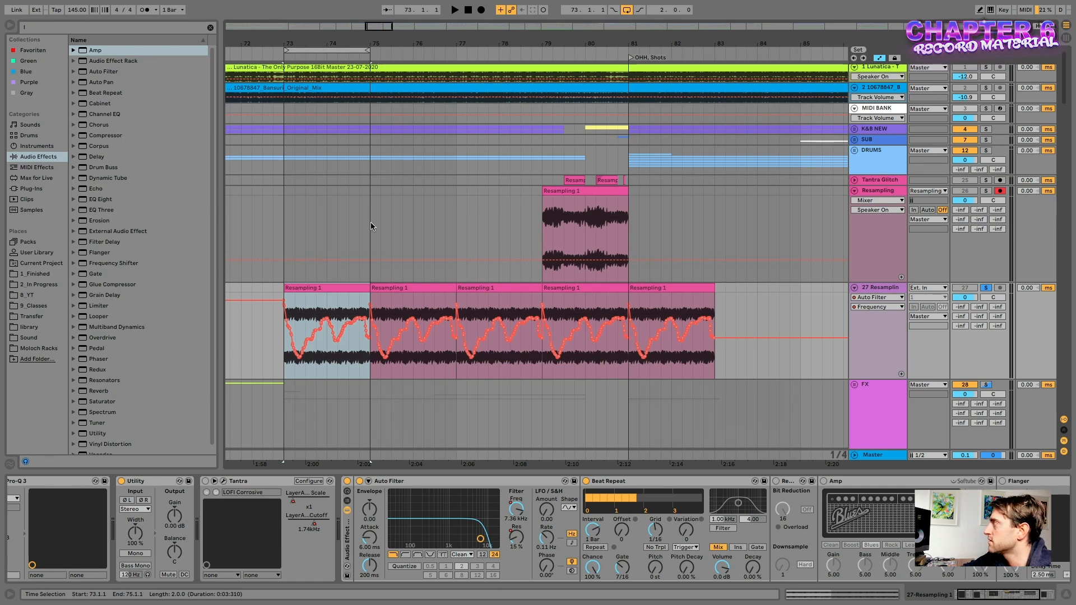
Step: Move the recorded take on the Resampling track back to 73.1.1 and shift the two-bar loop to start at 75.1.1
{"action": "left_click", "coordinate": [379, 256]}
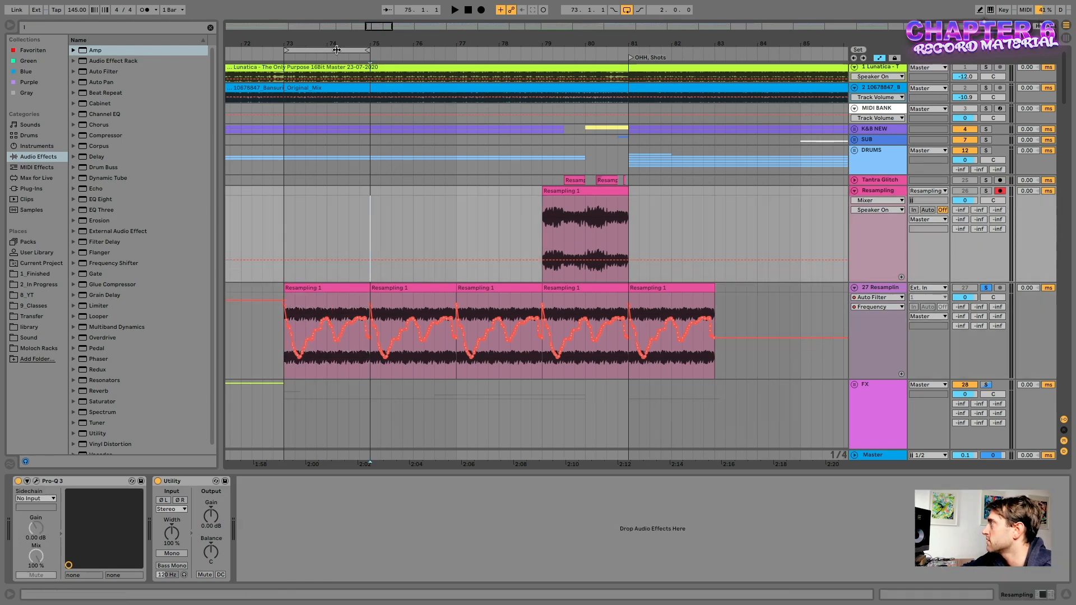
{"action": "left_click_drag", "start_coordinate": [336, 49], "coordinate": [442, 60]}
{"action": "left_click_drag", "start_coordinate": [576, 207], "coordinate": [319, 206]}
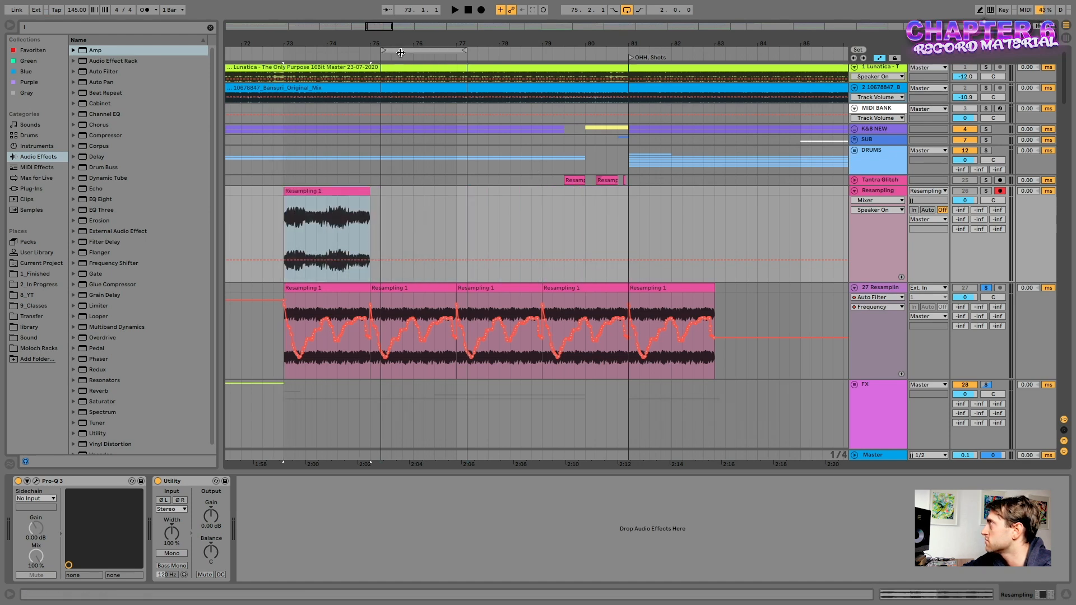
{"action": "left_click_drag", "start_coordinate": [401, 52], "coordinate": [390, 52]}
Step: Record a two-bar take from 75.1.1 onto the Resampling track while varying Beat Repeat's Grid, and play the loop
{"action": "left_click", "coordinate": [402, 287]}
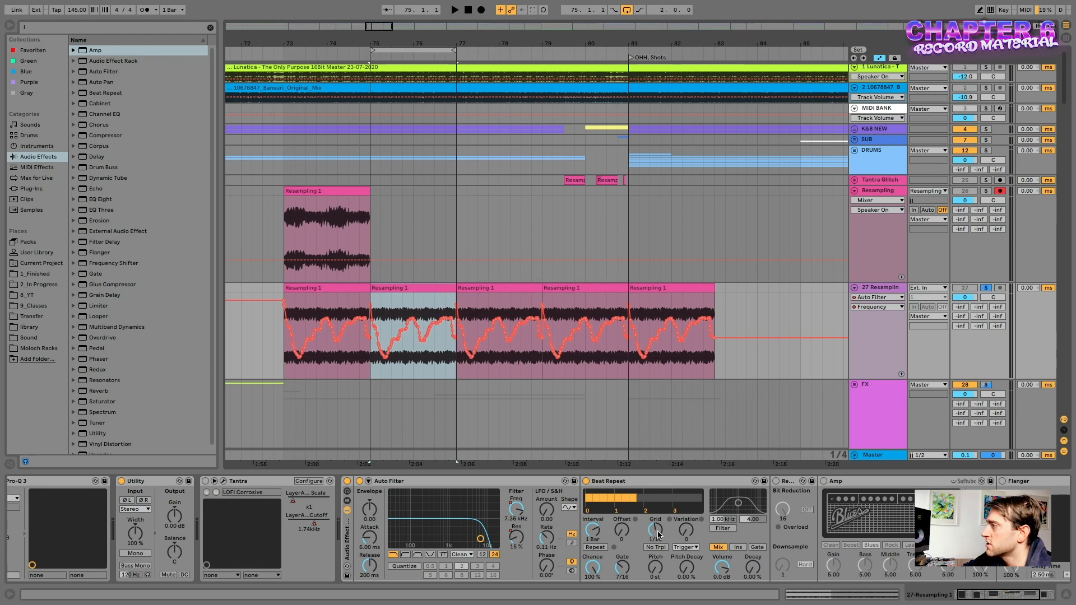
{"action": "key", "text": "F9"}
{"action": "left_click_drag", "start_coordinate": [658, 535], "coordinate": [659, 535]}
{"action": "key", "text": "space"}
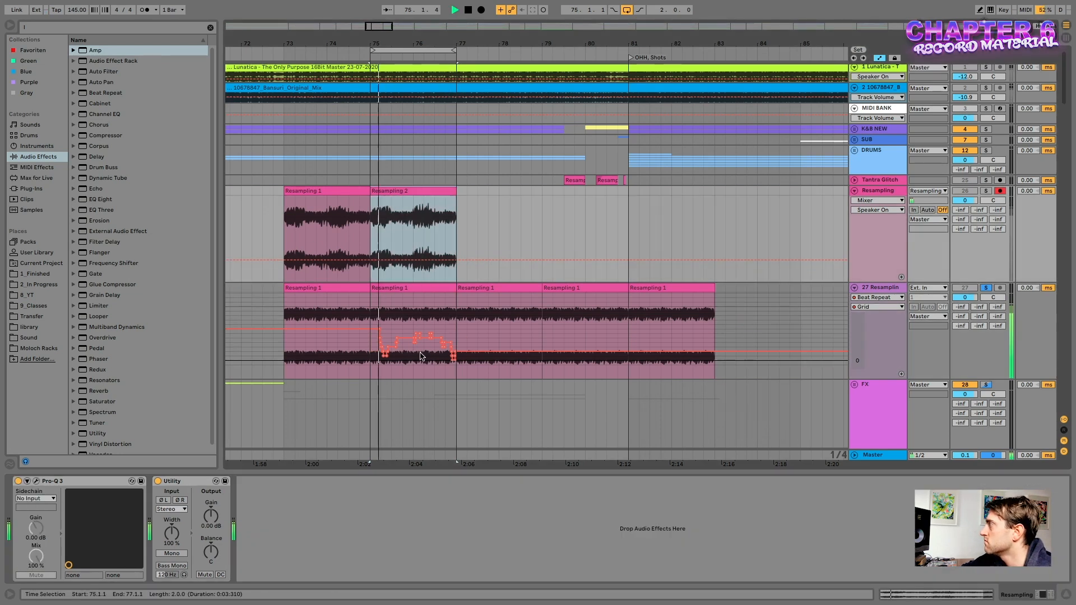
Step: Display the Auto Filter frequency automation and record another take over the 75.1.1 loop while varying the filter's frequency and resonance
{"action": "left_click", "coordinate": [421, 288]}
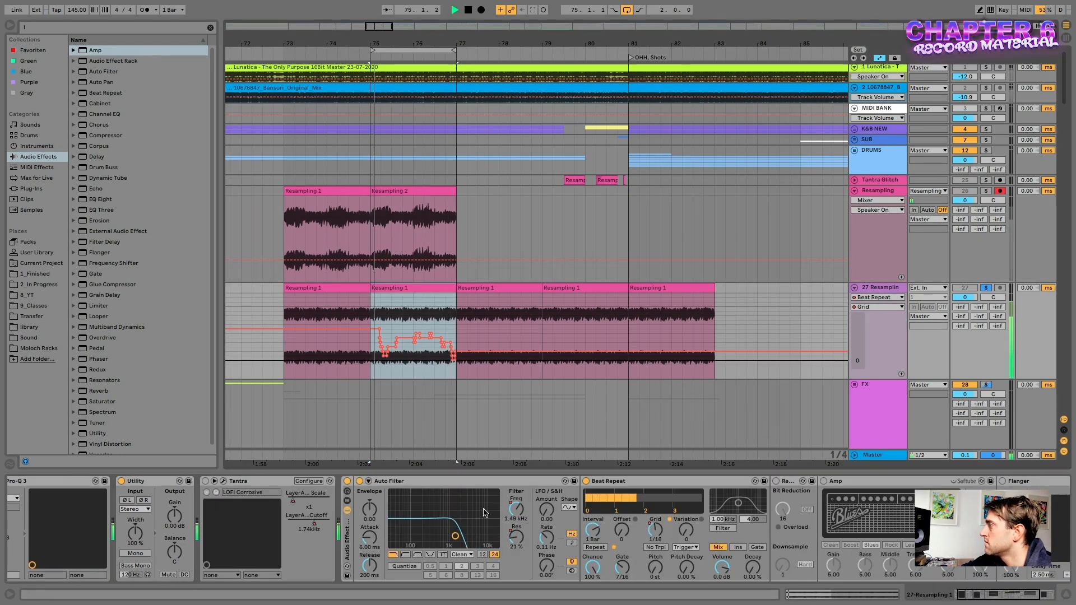
{"action": "right_click", "coordinate": [519, 514]}
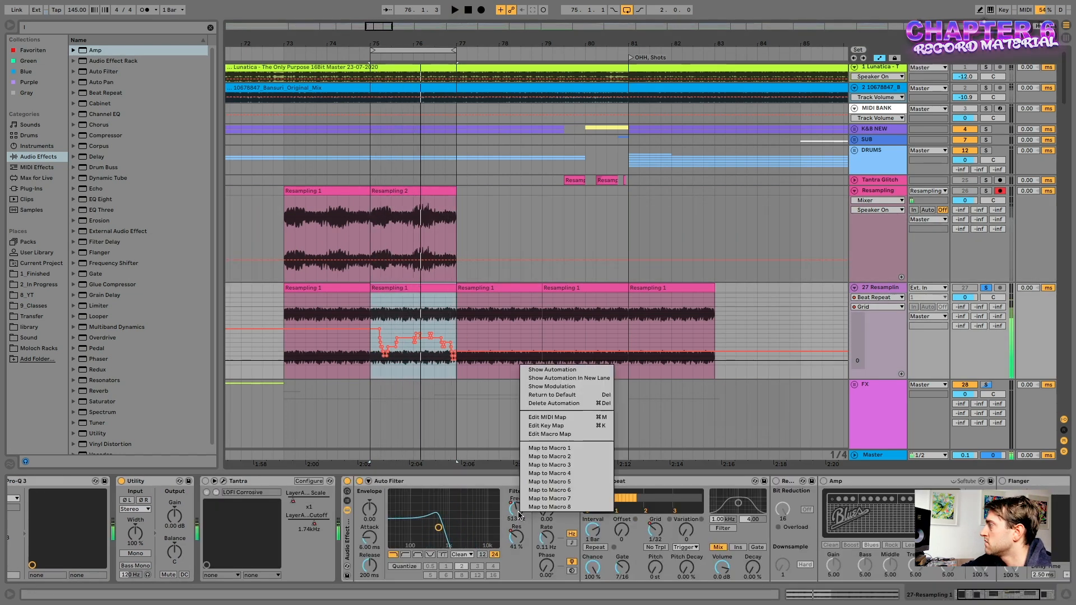
{"action": "left_click", "coordinate": [552, 370]}
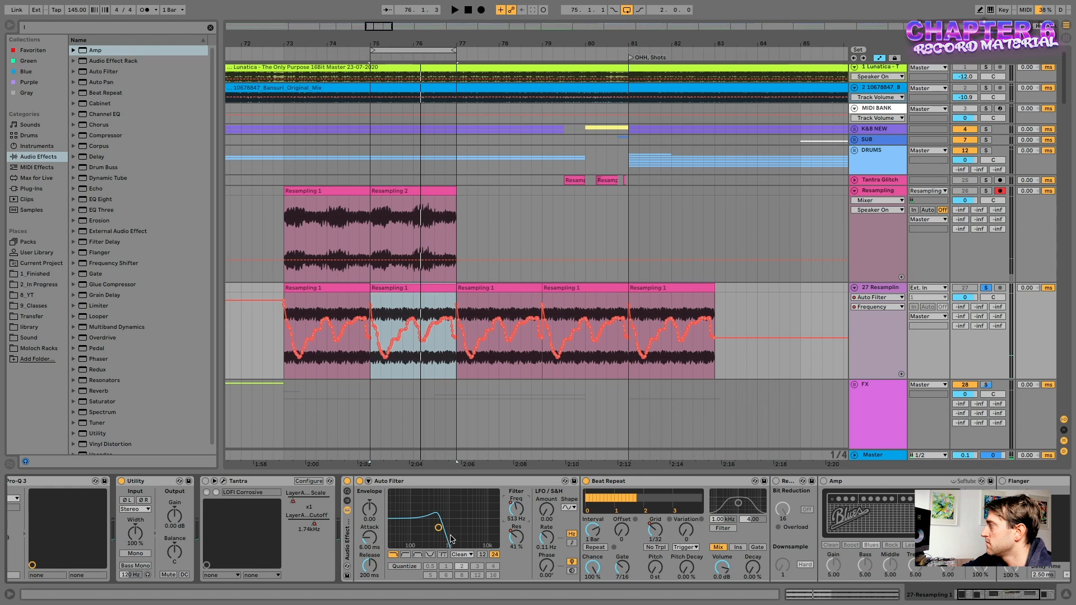
{"action": "key", "text": "F9"}
{"action": "left_click_drag", "start_coordinate": [440, 527], "coordinate": [470, 524]}
{"action": "key", "text": "F9"}
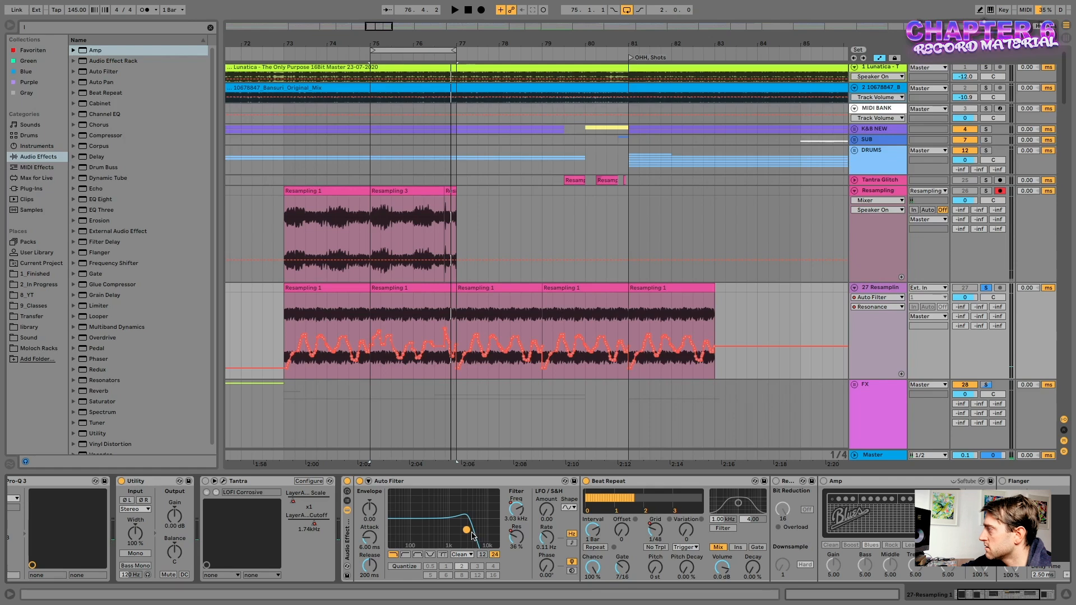
Step: Redraw the Auto Filter frequency automation between 75.1.1 and 77.1.1 as a stepped rise from low to high, and play the loop
{"action": "scroll", "coordinate": [472, 536], "scroll_direction": "right", "scroll_amount": 1}
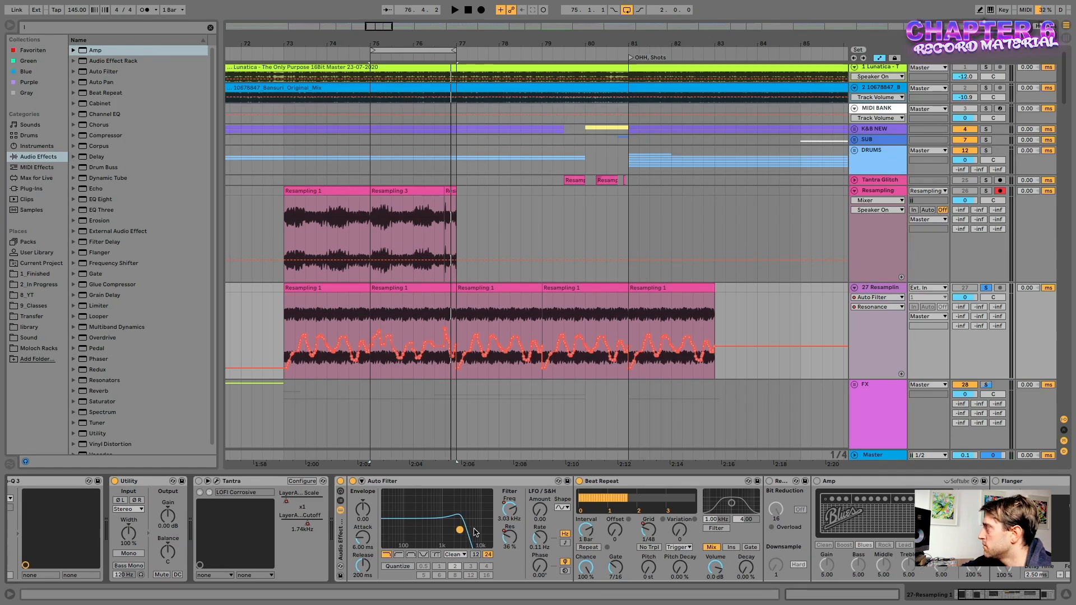
{"action": "right_click", "coordinate": [515, 513]}
{"action": "left_click", "coordinate": [557, 369]}
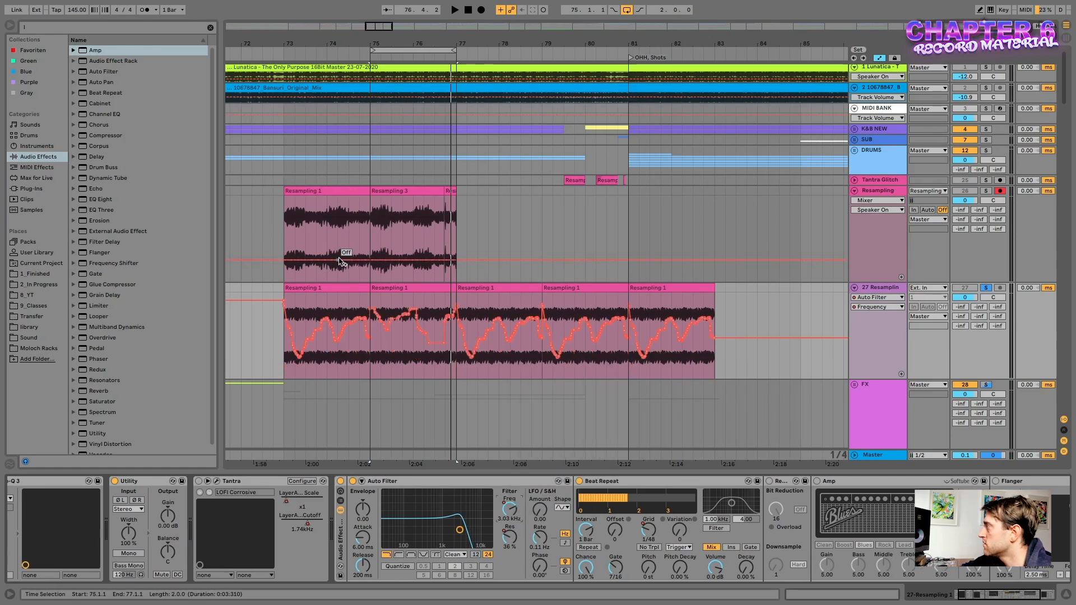
{"action": "key", "text": "b"}
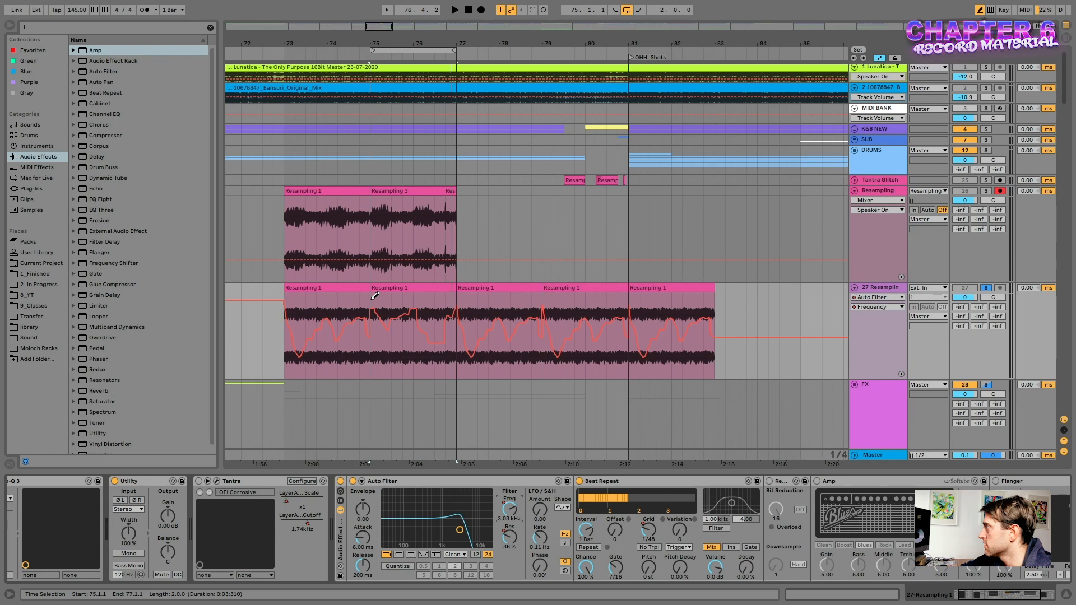
{"action": "left_click_drag", "start_coordinate": [376, 295], "coordinate": [456, 350]}
{"action": "key", "text": "space"}
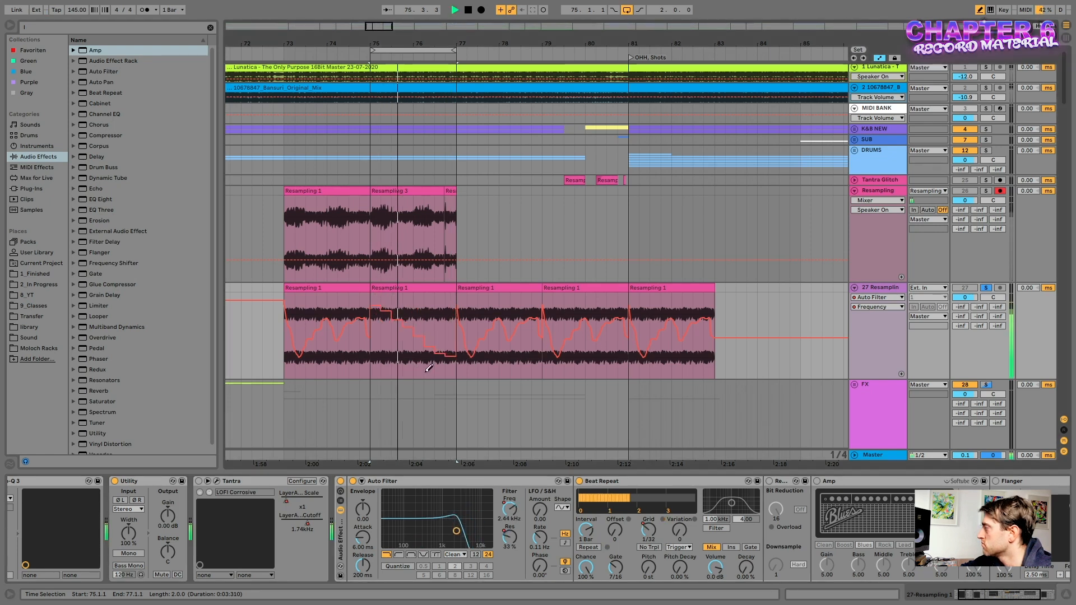
{"action": "left_click_drag", "start_coordinate": [374, 360], "coordinate": [397, 351]}
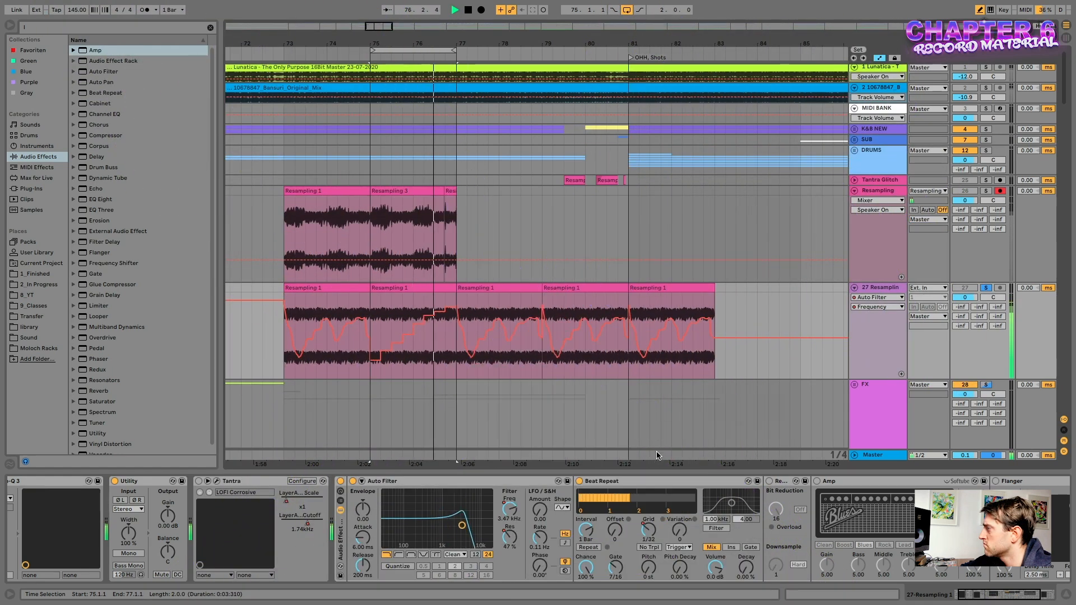
{"action": "key", "text": "space"}
Step: Activate Redux on 27 Resampling and play the two-bar section from 77.1.1 to 79.1.1
{"action": "left_click", "coordinate": [770, 480]}
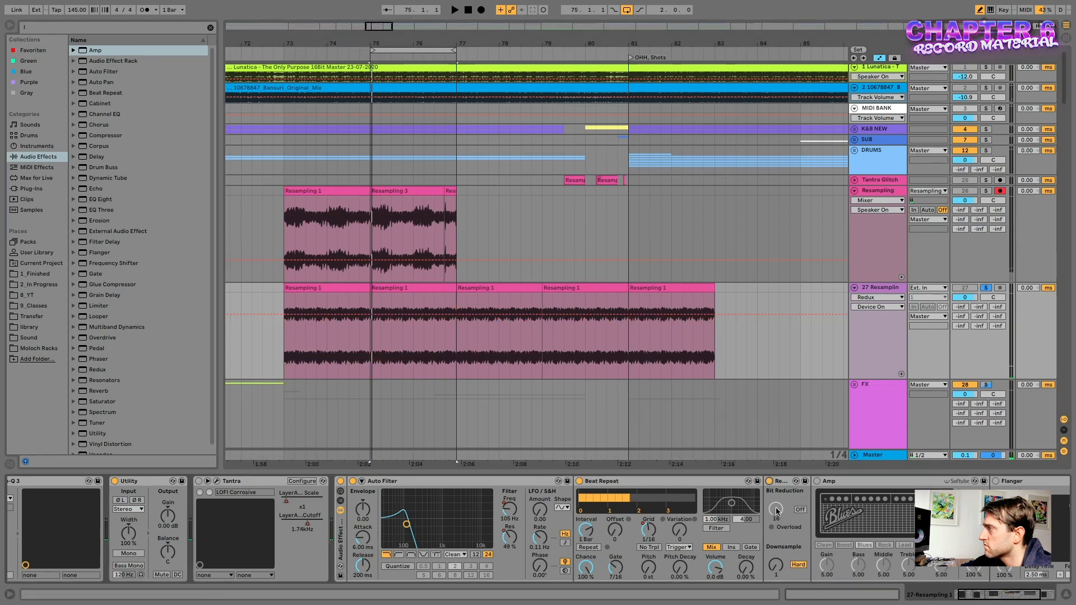
{"action": "left_click_drag", "start_coordinate": [457, 336], "coordinate": [542, 336]}
{"action": "key", "text": "space"}
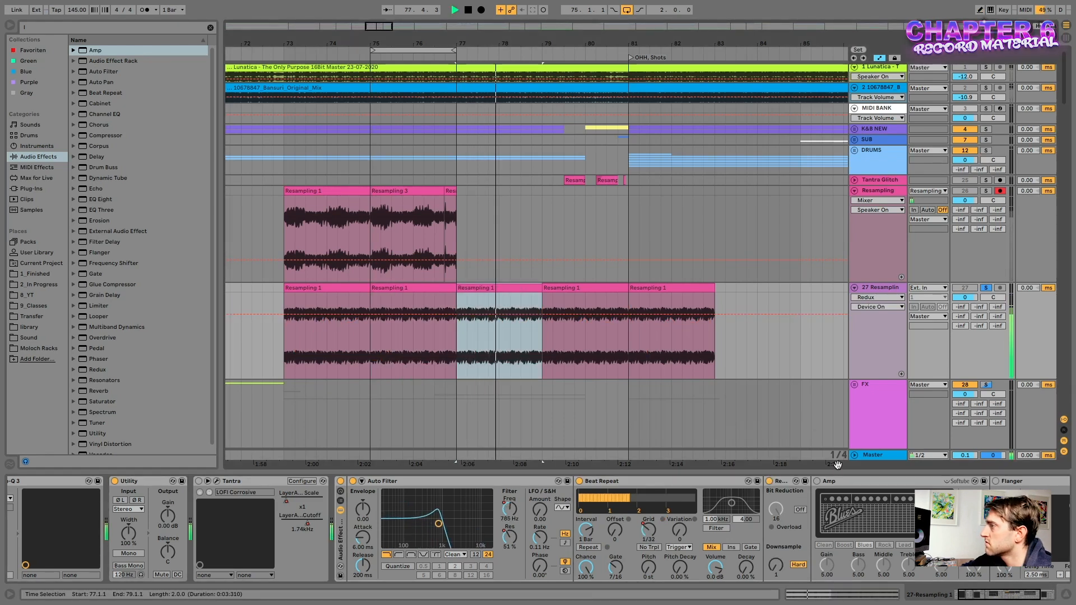
{"action": "key", "text": "space"}
Step: Activate Amp with the Rock model, record a take over the 77.1.1 to 79.1.1 loop while varying its Dry/Wet, and inspect the waveform
{"action": "left_click", "coordinate": [817, 481]}
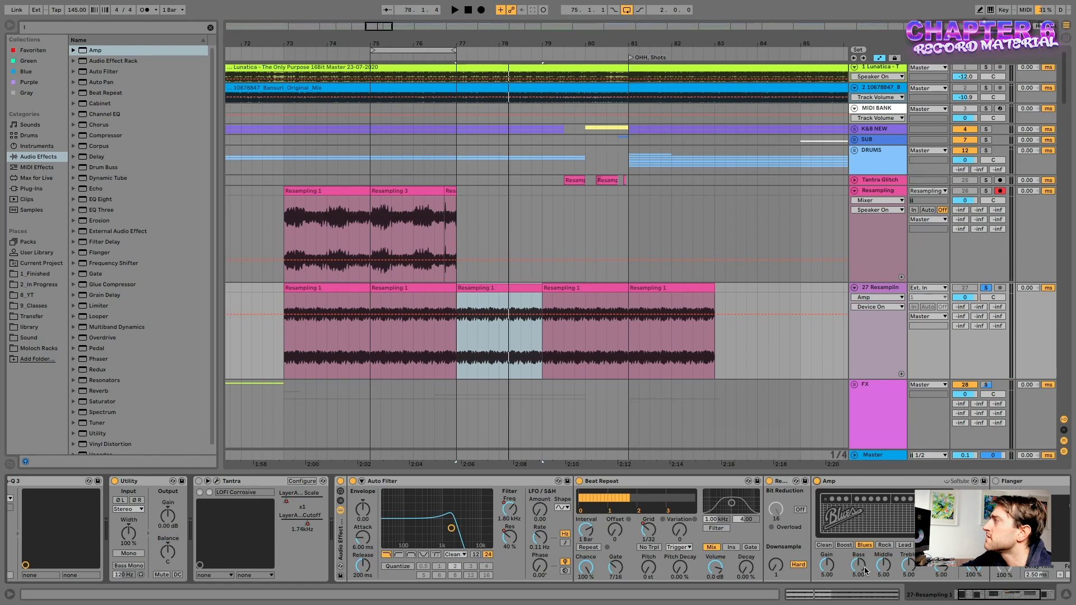
{"action": "scroll", "coordinate": [866, 570], "scroll_direction": "right", "scroll_amount": 2}
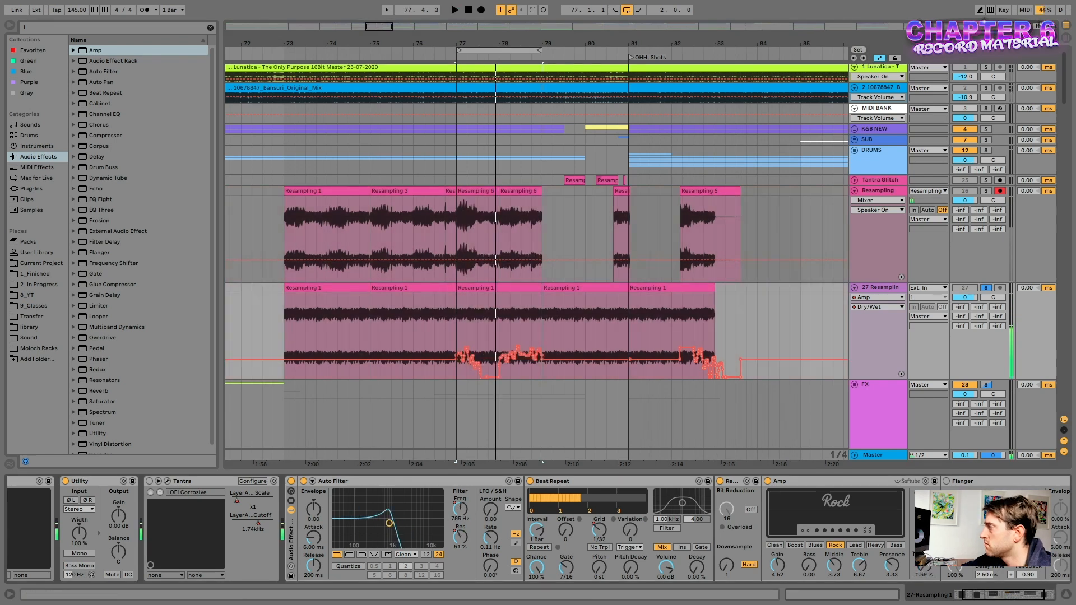
{"action": "key", "text": "space"}
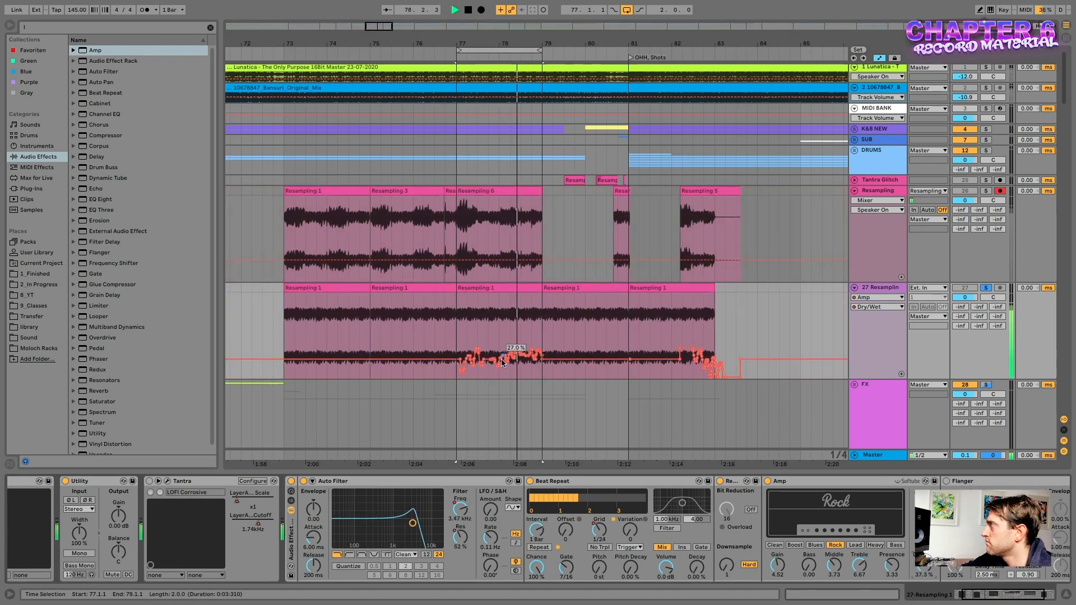
{"action": "scroll", "coordinate": [473, 205], "scroll_direction": "up", "scroll_amount": 5}
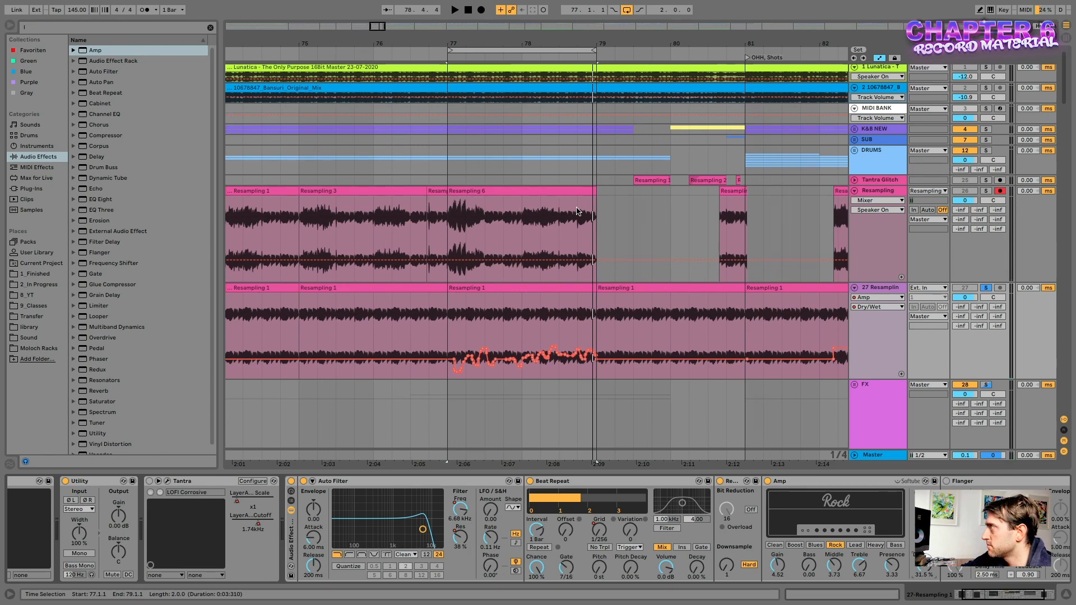
{"action": "scroll", "coordinate": [577, 213], "scroll_direction": "up", "scroll_amount": 8}
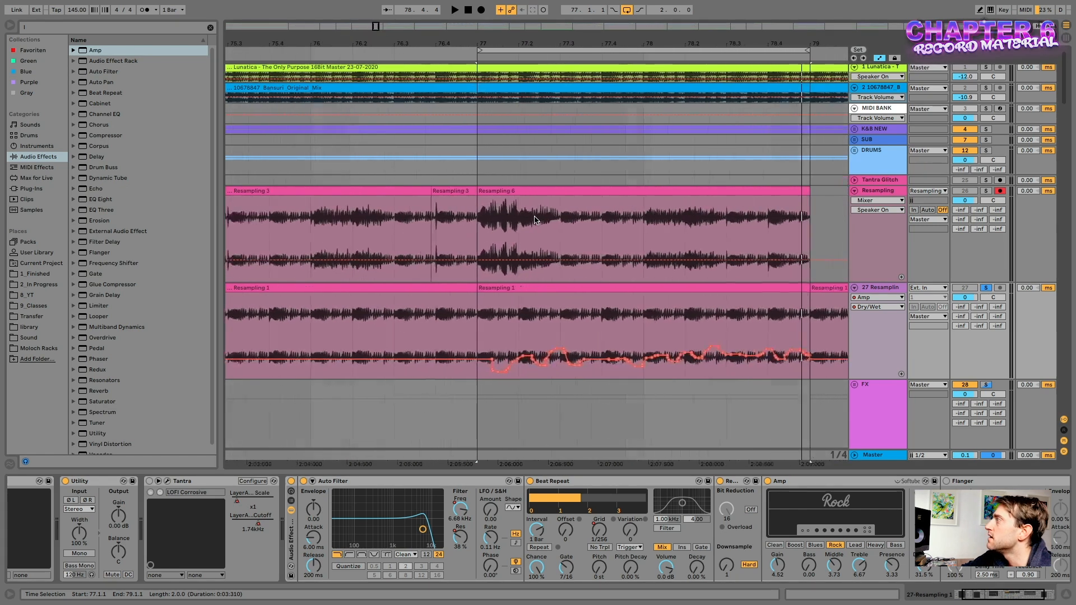
{"action": "scroll", "coordinate": [486, 222], "scroll_direction": "up", "scroll_amount": 1}
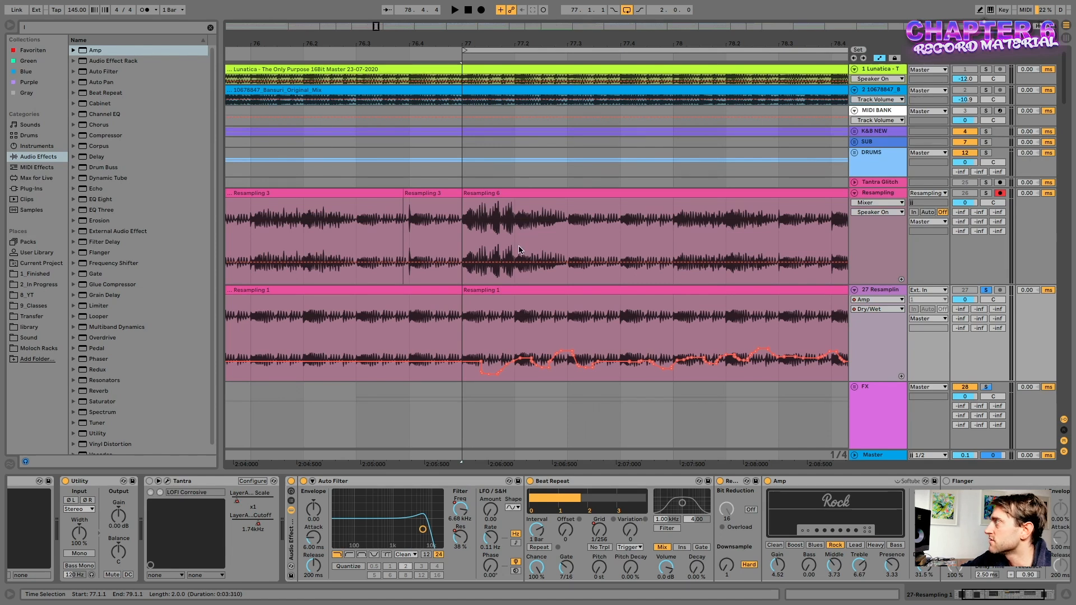
{"action": "scroll", "coordinate": [519, 247], "scroll_direction": "down", "scroll_amount": 6}
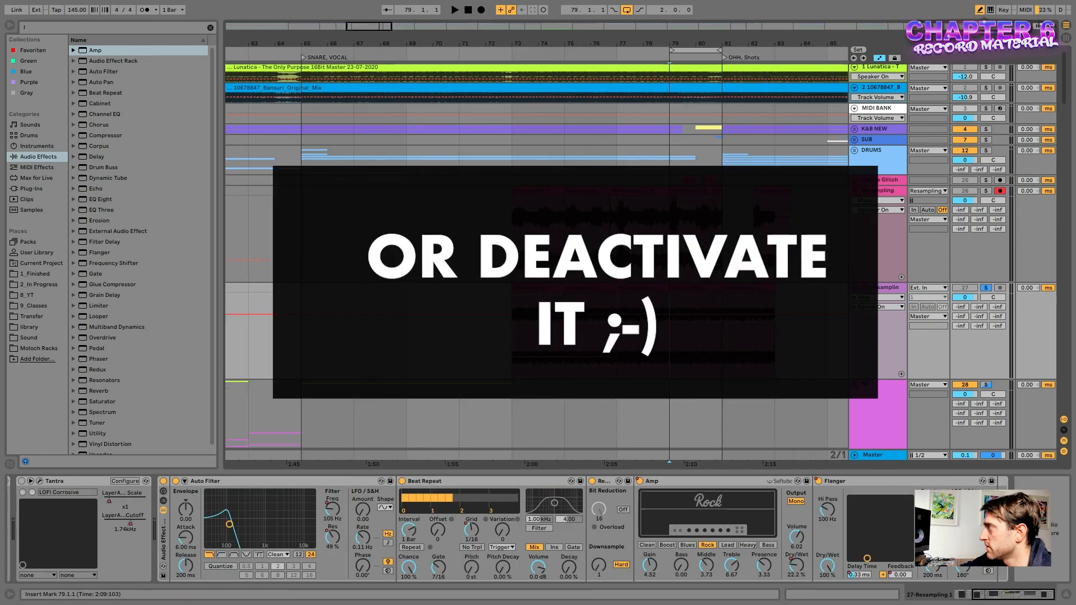
Step: Automate Redux's Device On to off from 75.1.1 to 83.1.1 on the 27 Resampling track
{"action": "right_click", "coordinate": [591, 484]}
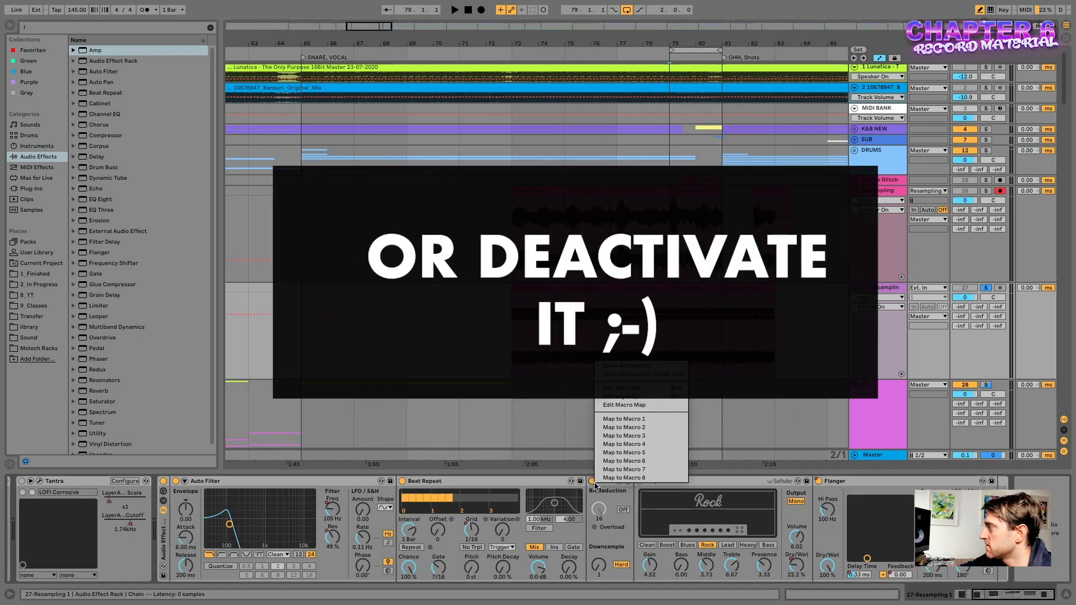
{"action": "left_click", "coordinate": [633, 370]}
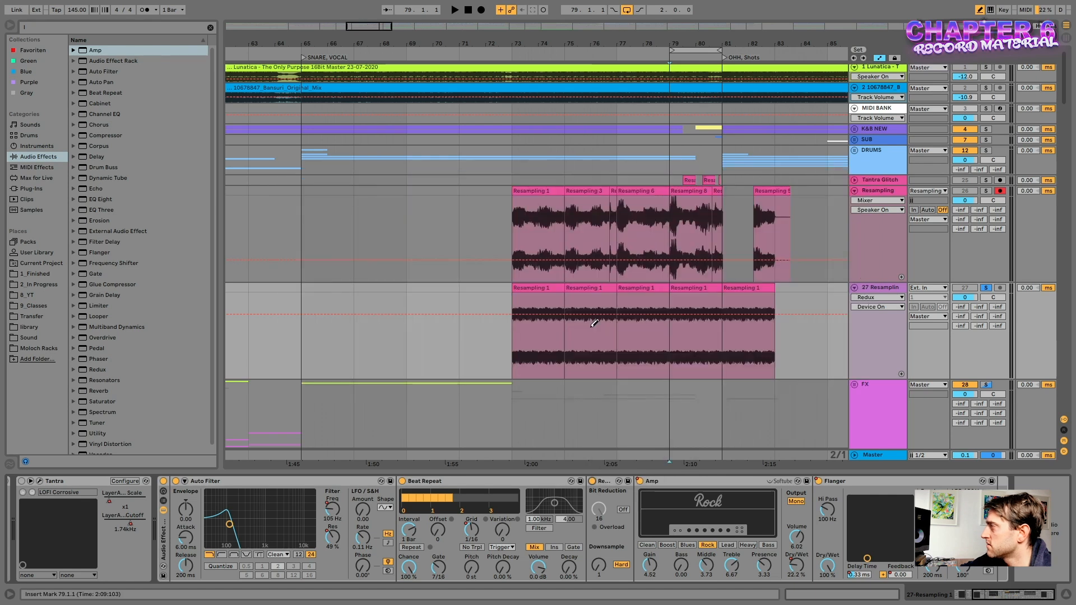
{"action": "left_click", "coordinate": [597, 340]}
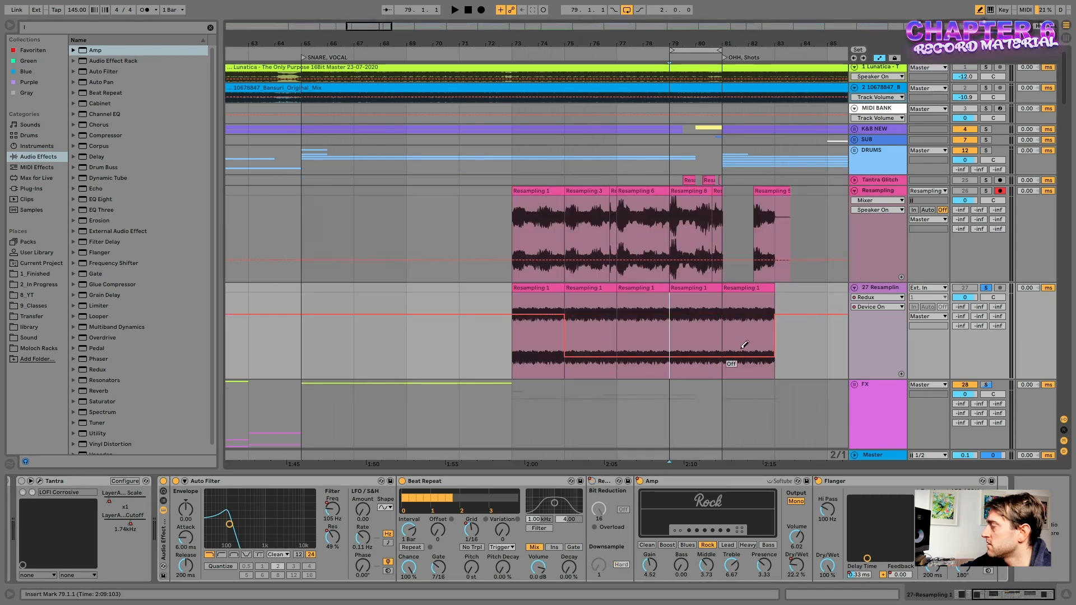
Step: Play the 27 Resampling clips at 73.1.1 and 75.1.1 to compare how they sound
{"action": "left_click", "coordinate": [538, 287]}
{"action": "key", "text": "space"}
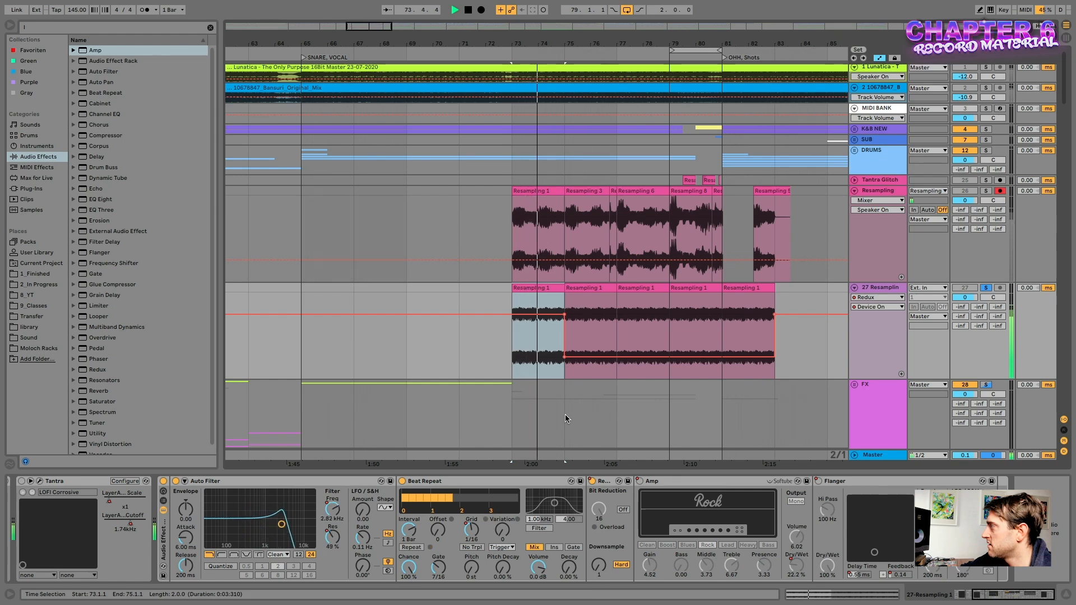
{"action": "key", "text": "space"}
{"action": "key", "text": "space"}
{"action": "key", "text": "space"}
{"action": "left_click", "coordinate": [588, 288]}
{"action": "key", "text": "space"}
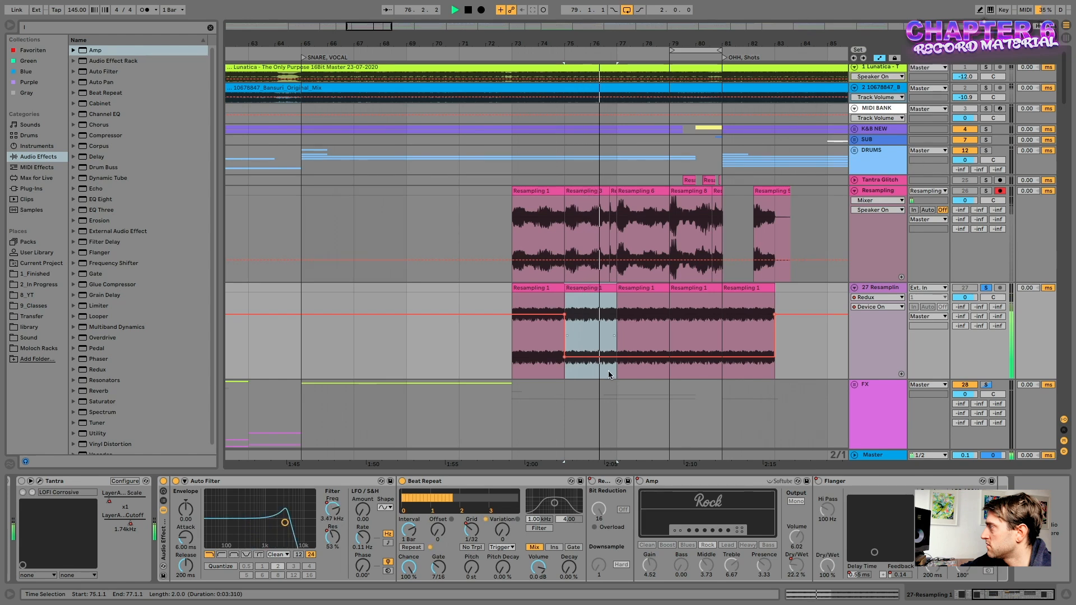
{"action": "key", "text": "space"}
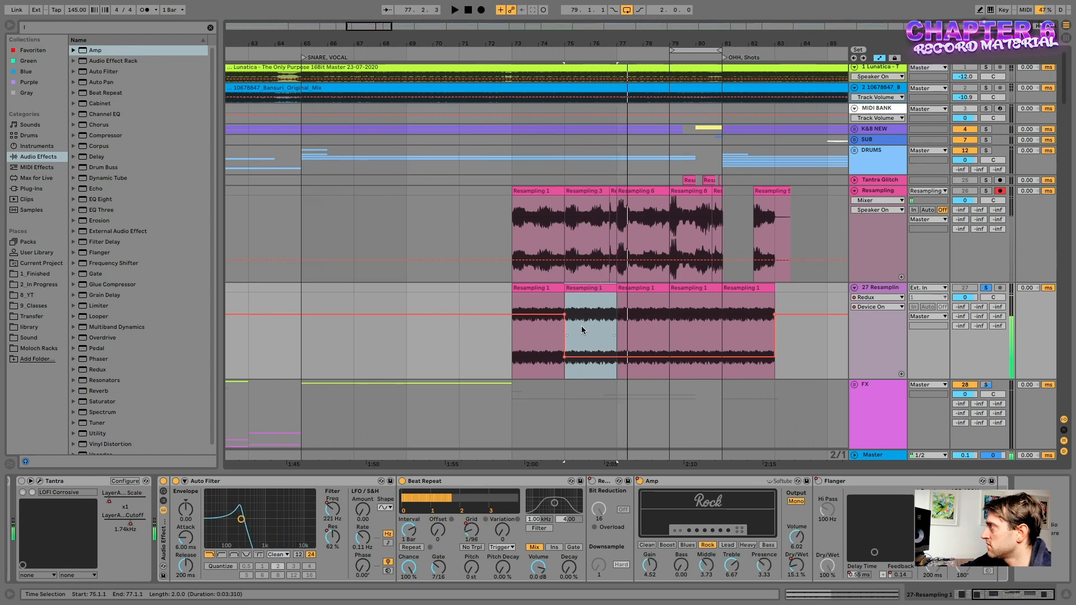
{"action": "left_click", "coordinate": [580, 328]}
{"action": "key", "text": "space"}
{"action": "key", "text": "space"}
Step: Automate Redux off from 73.1.1 to 77.1.1 and Amp off from 73.1.1 to 79.1.1, leaving each on after that
{"action": "right_click", "coordinate": [598, 482]}
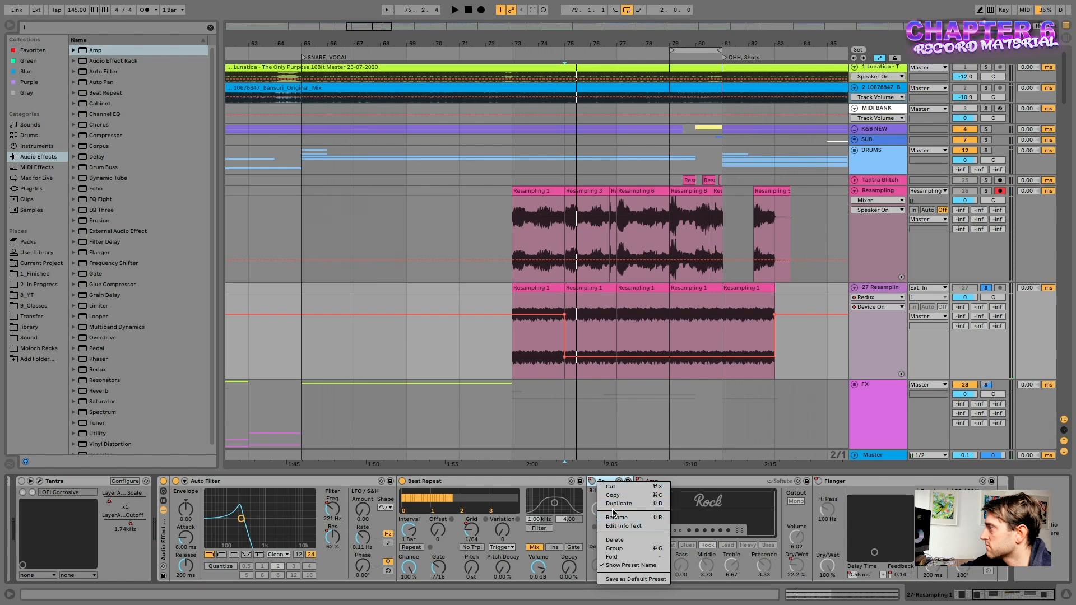
{"action": "right_click", "coordinate": [592, 482]}
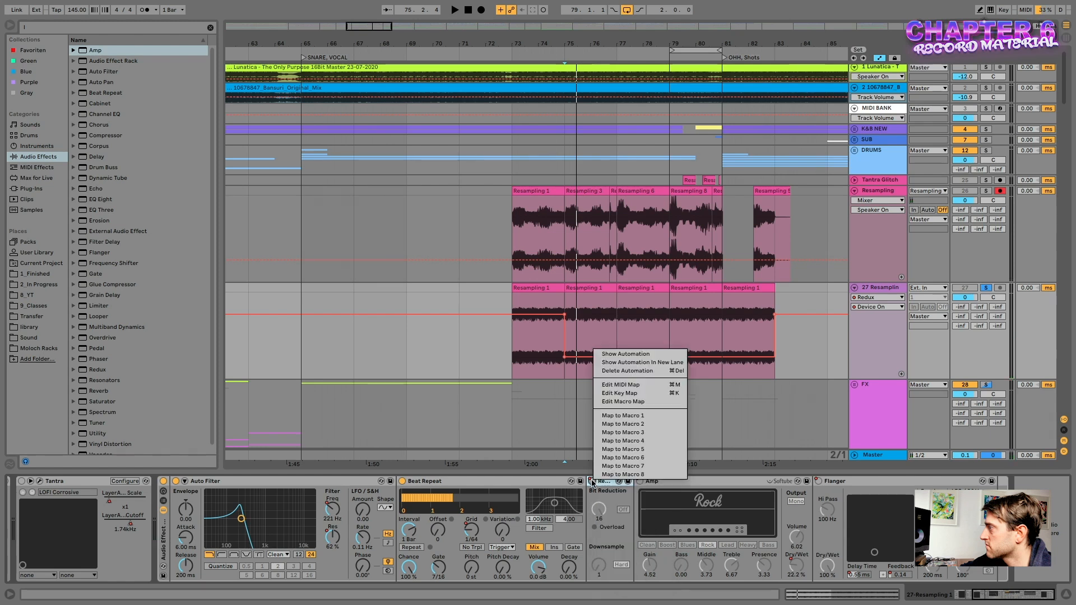
{"action": "left_click", "coordinate": [628, 354]}
{"action": "key", "text": "b"}
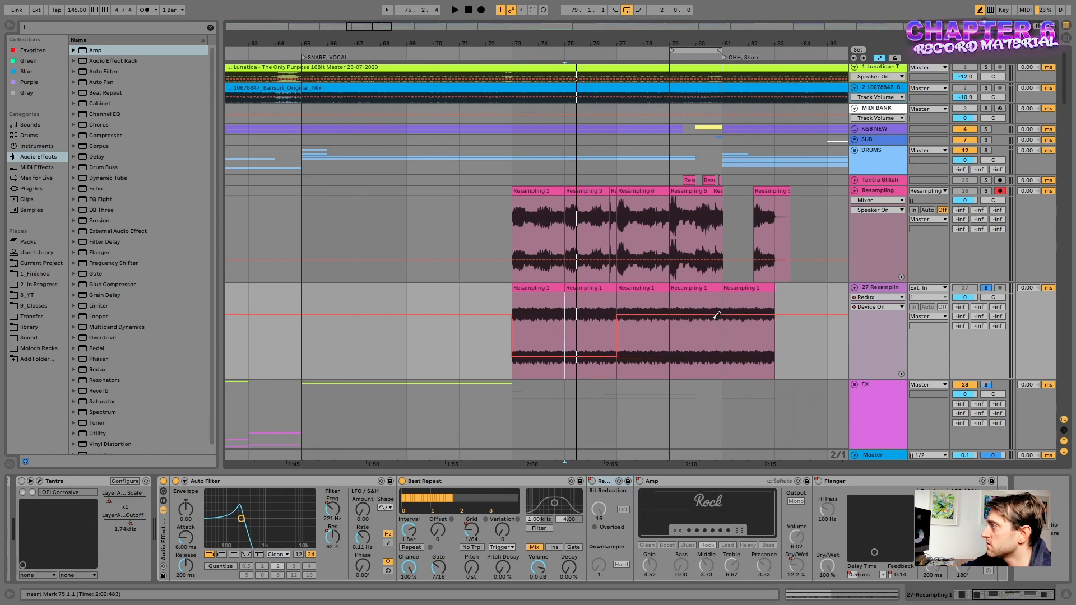
{"action": "right_click", "coordinate": [641, 480]}
{"action": "left_click", "coordinate": [697, 352]}
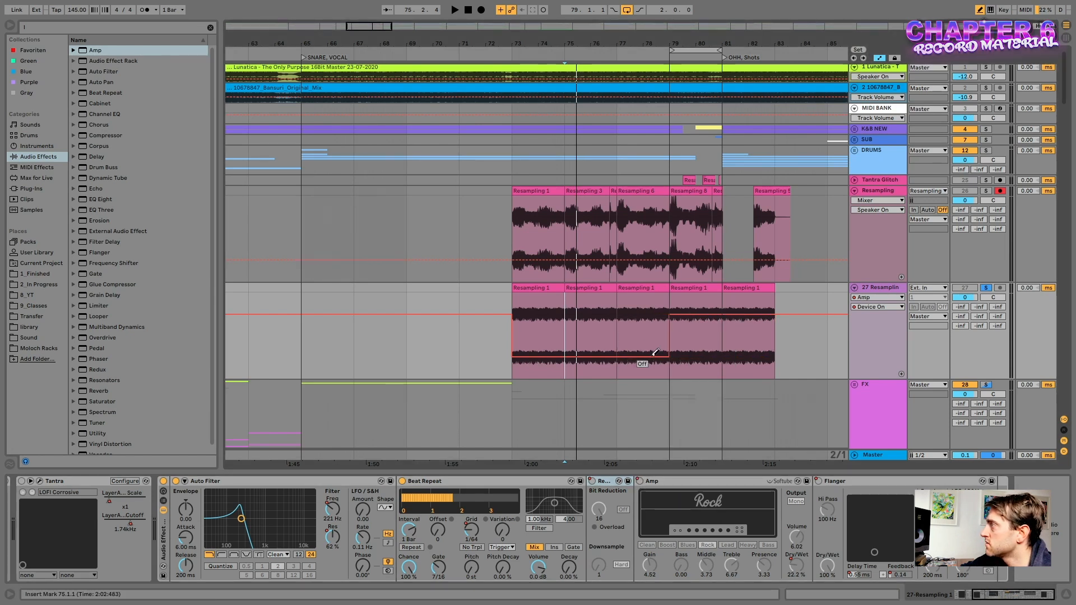
Step: Re-enable the overridden automation and automate Flanger off from 73.1.1 to 81.1.1
{"action": "left_click", "coordinate": [821, 482]}
{"action": "right_click", "coordinate": [825, 483]}
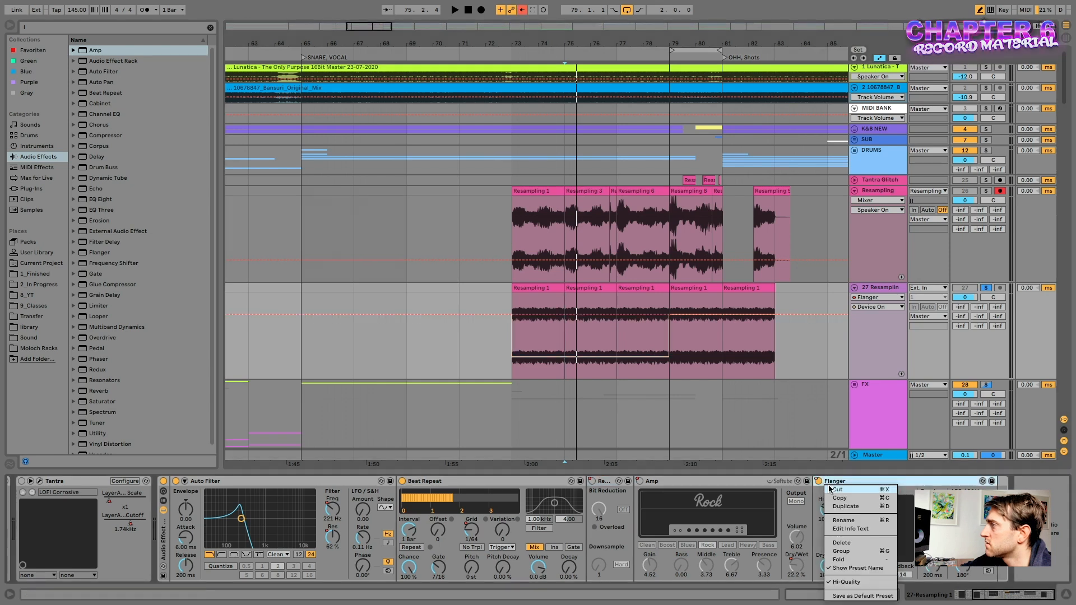
{"action": "left_click", "coordinate": [820, 486]}
{"action": "left_click", "coordinate": [523, 11]}
{"action": "right_click", "coordinate": [821, 481]}
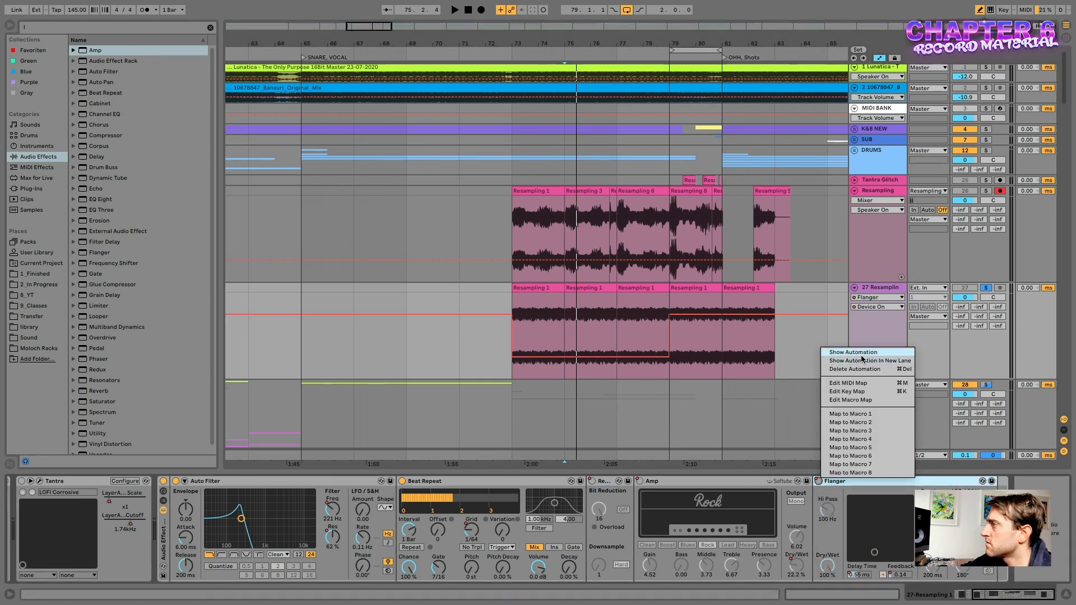
{"action": "left_click", "coordinate": [862, 354]}
{"action": "left_click_drag", "start_coordinate": [713, 322], "coordinate": [708, 342]}
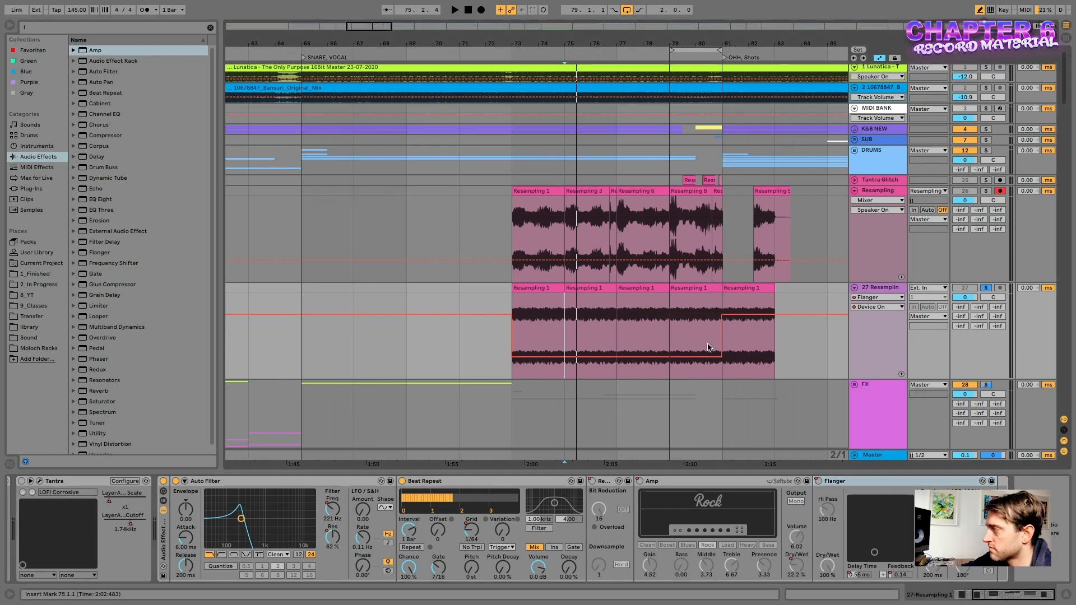
Step: Play the 27 Resampling clips at 73.1.1 and 75.1.1 again to check the device on/off automation
{"action": "left_click", "coordinate": [563, 303]}
{"action": "key", "text": "space"}
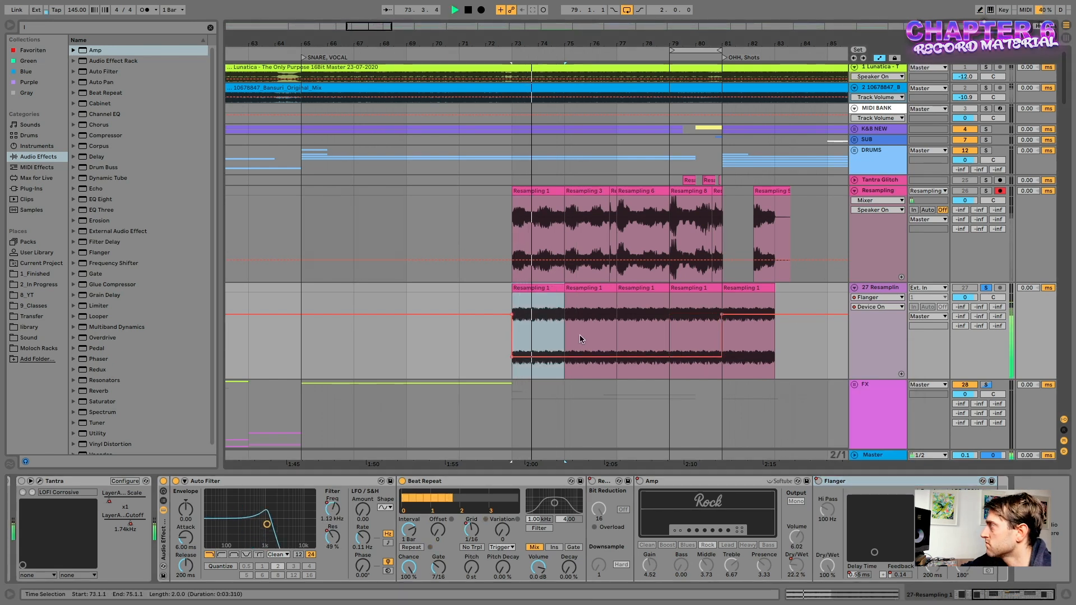
{"action": "left_click", "coordinate": [588, 288]}
{"action": "key", "text": "space"}
{"action": "key", "text": "space"}
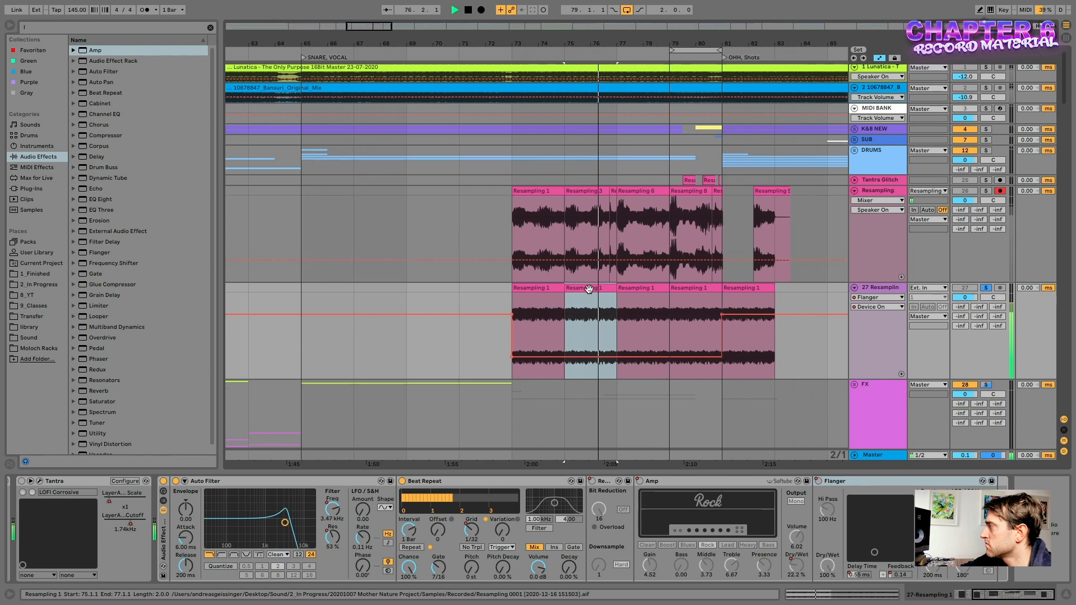
{"action": "key", "text": "space"}
Step: Record a longer take onto the Resampling track from 75.1.1 while varying Auto Filter's frequency and resonance
{"action": "left_click", "coordinate": [538, 290]}
{"action": "key", "text": "space"}
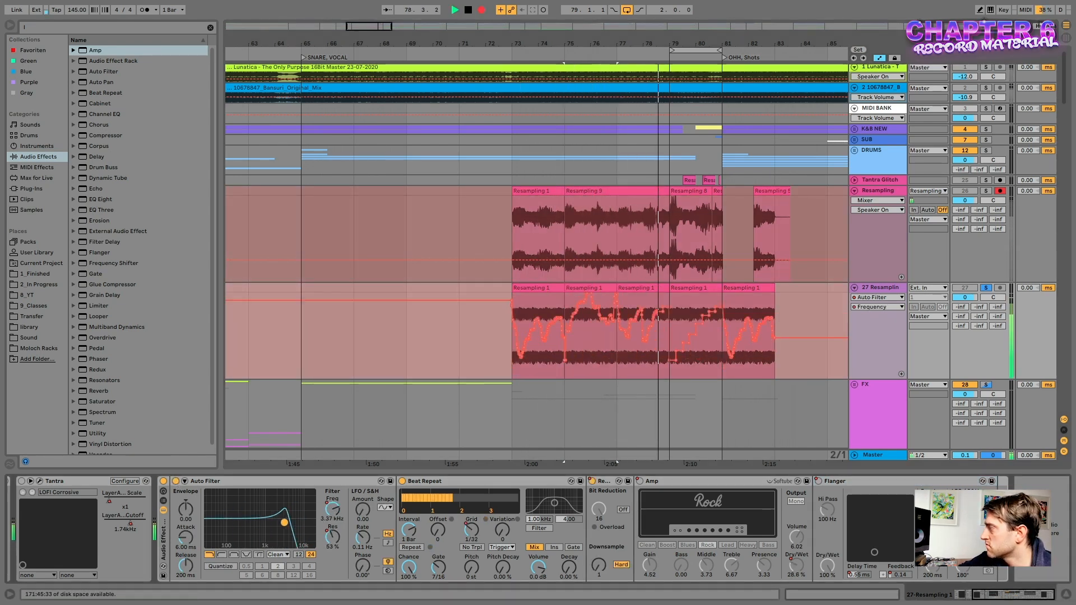
{"action": "key", "text": "space"}
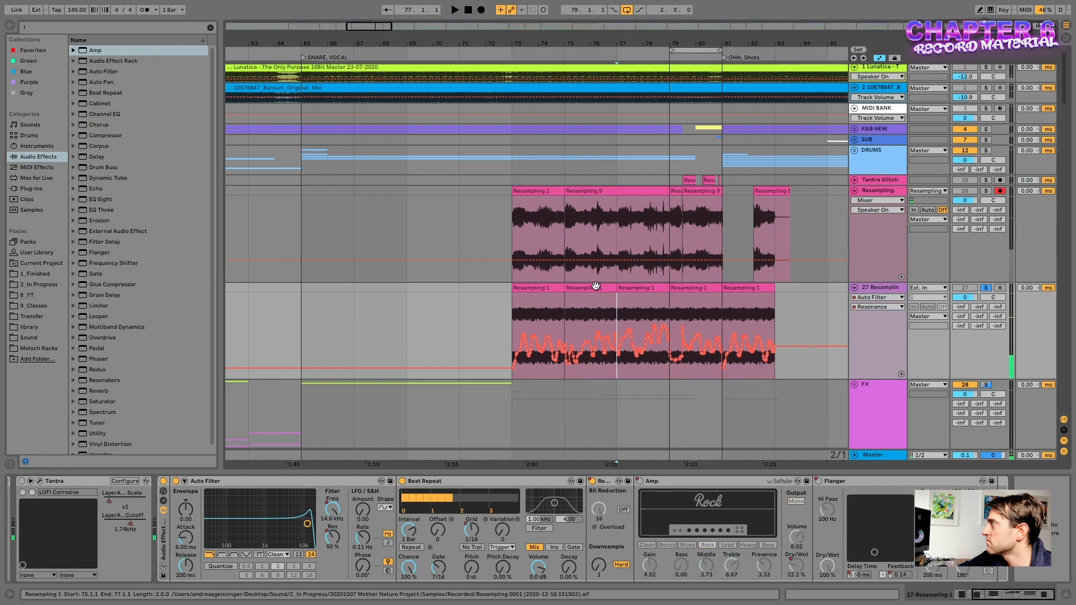
Step: Set the loop range to the 27 Resampling clip from 75.1.1 to 77.1.1 and listen to it
{"action": "left_click", "coordinate": [595, 288]}
{"action": "key", "text": "space"}
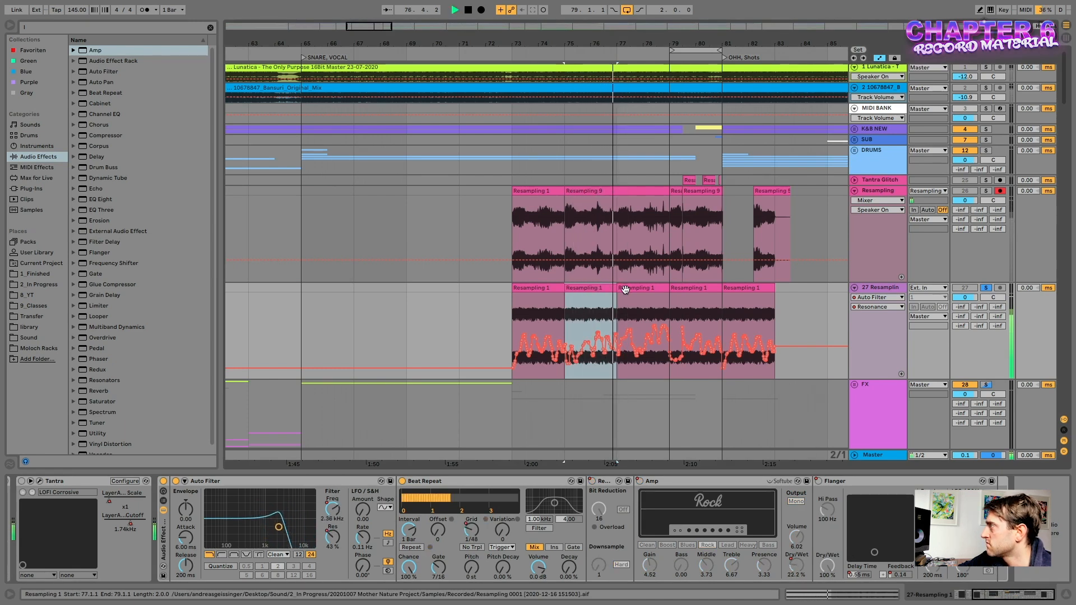
{"action": "key", "text": "ctrl+l"}
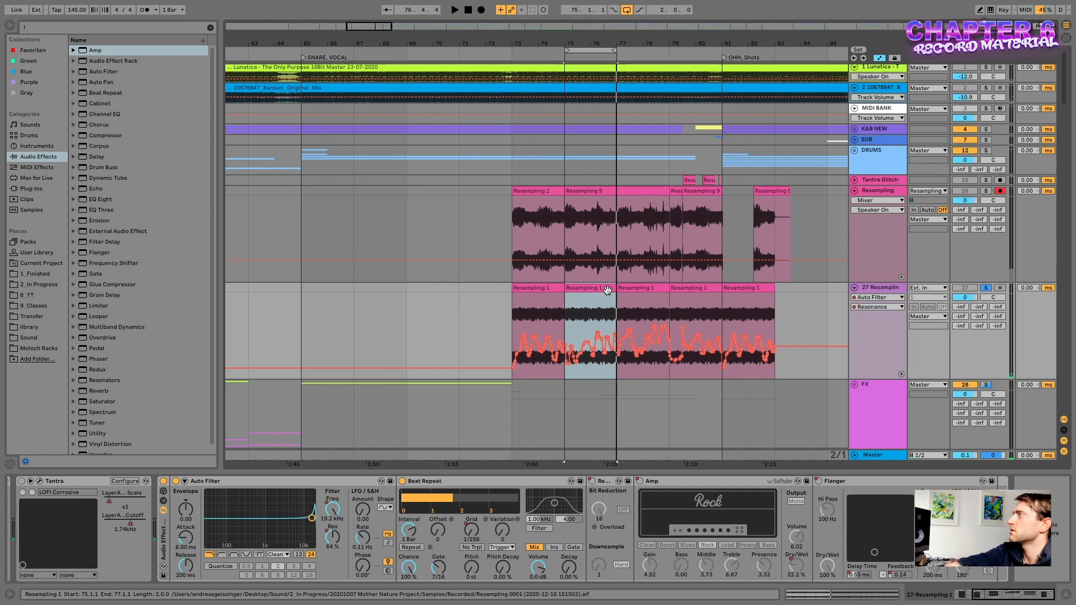
{"action": "key", "text": "space"}
{"action": "scroll", "coordinate": [608, 291], "scroll_direction": "left", "scroll_amount": 5}
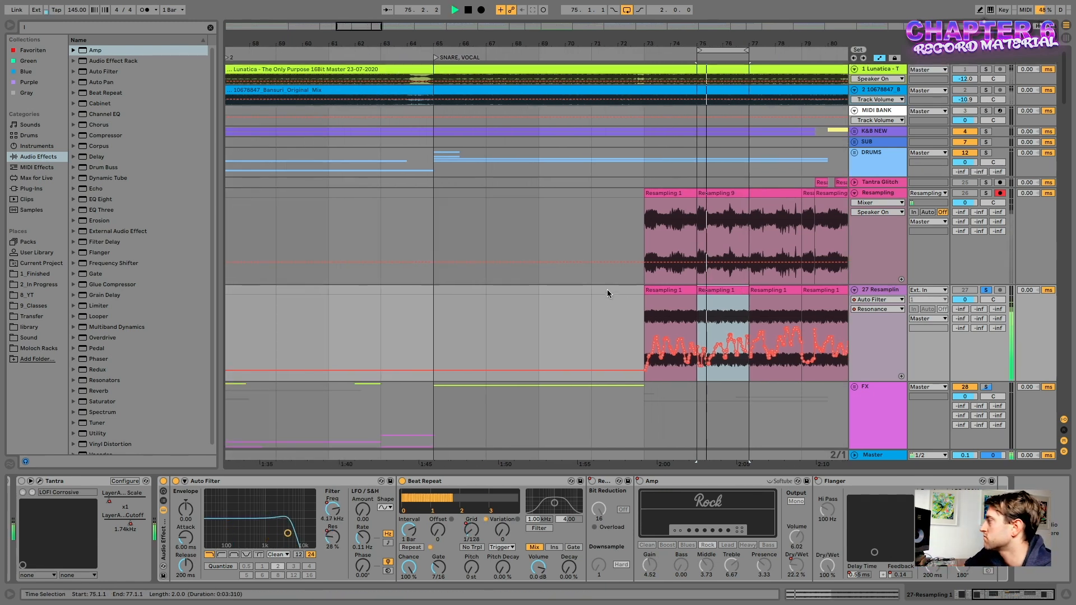
{"action": "scroll", "coordinate": [723, 328], "scroll_direction": "right", "scroll_amount": 3}
{"action": "scroll", "coordinate": [673, 336], "scroll_direction": "right", "scroll_amount": 2}
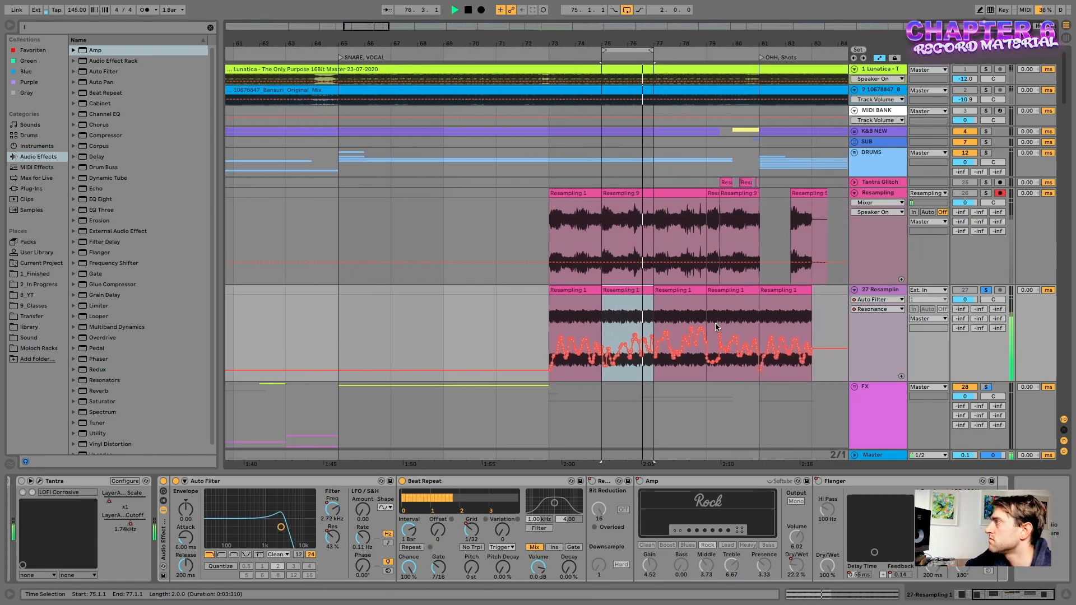
{"action": "key", "text": "space"}
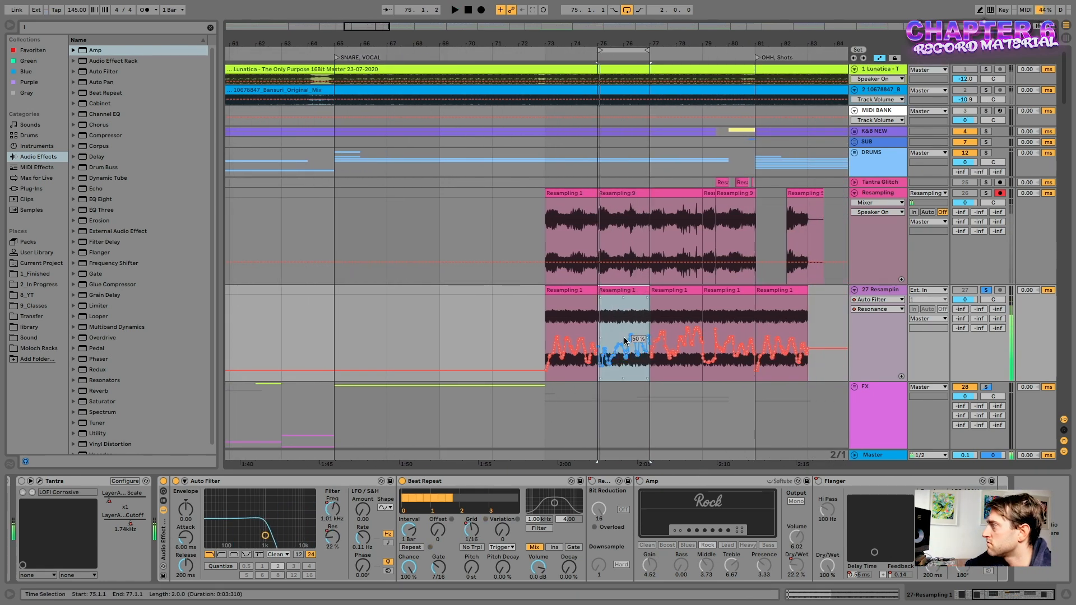
Step: Turn on Redux and record a take onto the Resampling track from 75.1.1 while raising its Downsample amount
{"action": "right_click", "coordinate": [595, 485]}
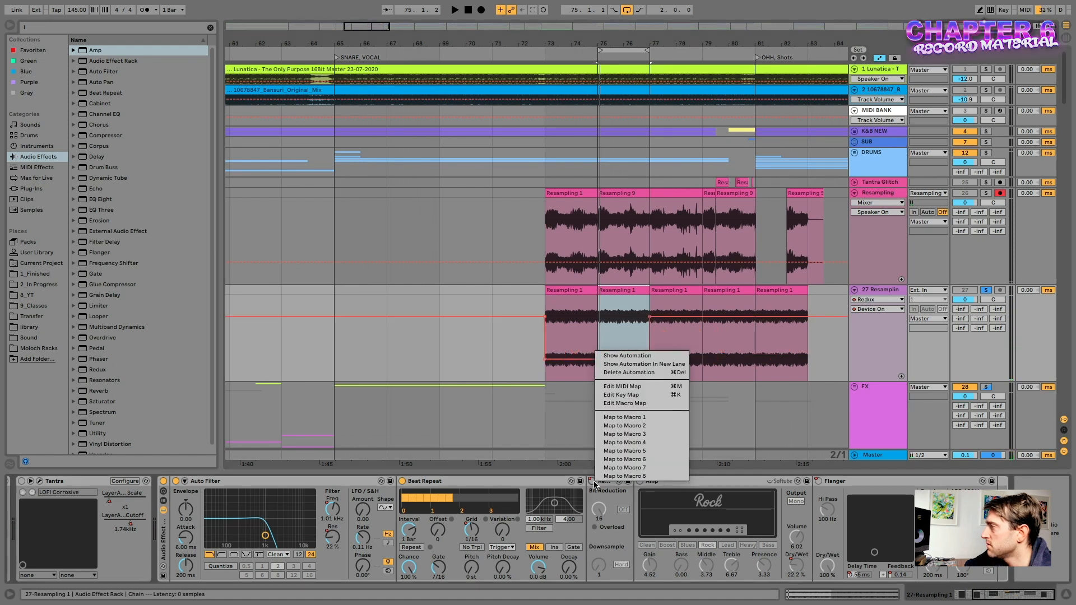
{"action": "key", "text": "Escape"}
{"action": "left_click_drag", "start_coordinate": [598, 566], "coordinate": [598, 557]}
{"action": "left_click", "coordinate": [591, 480]}
{"action": "key", "text": "space"}
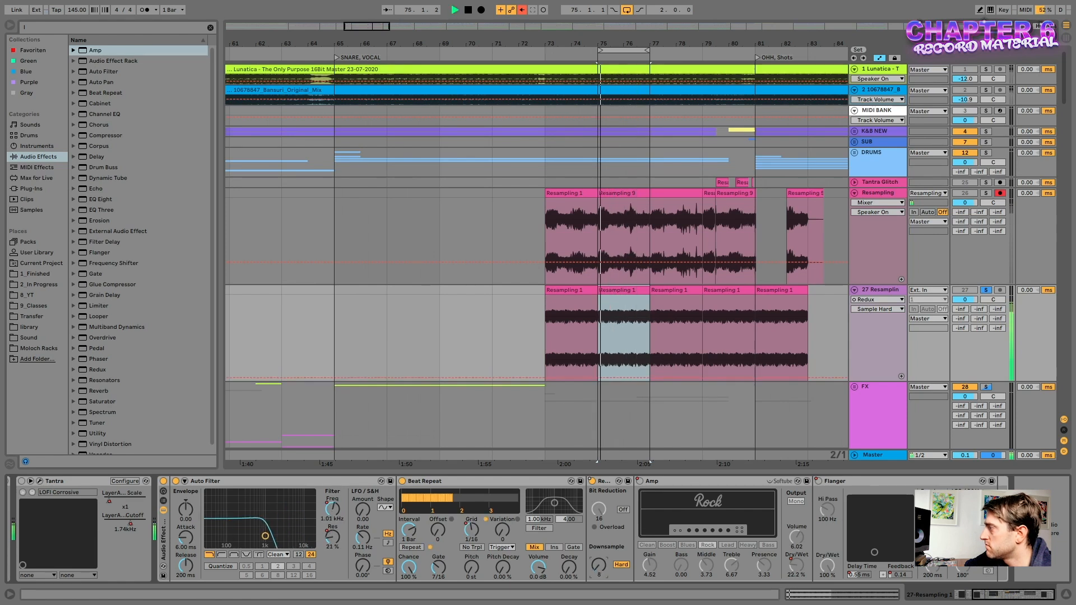
{"action": "key", "text": "F9"}
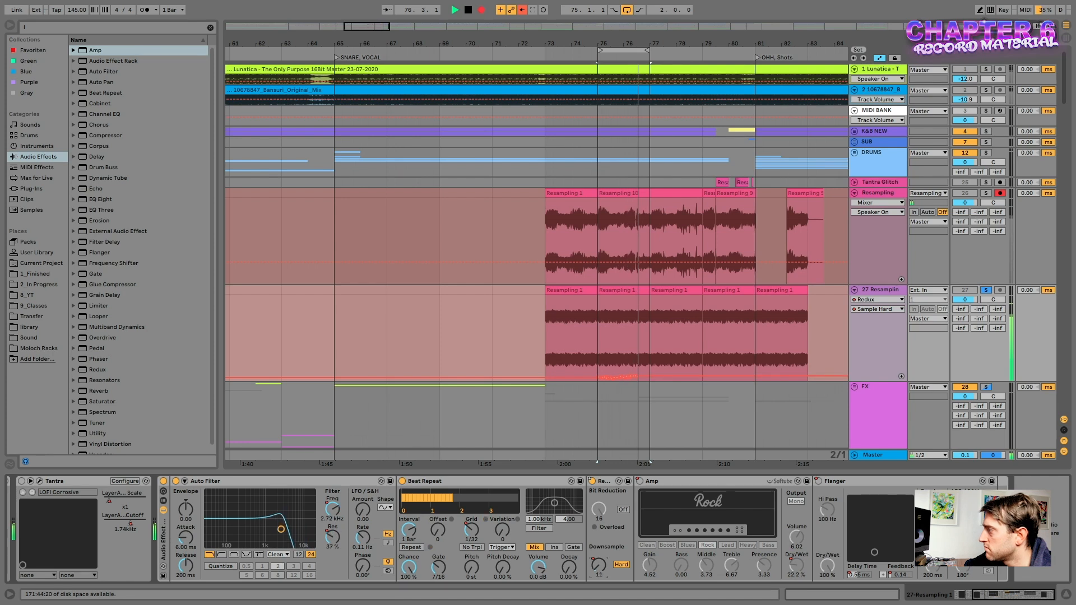
{"action": "key", "text": "space"}
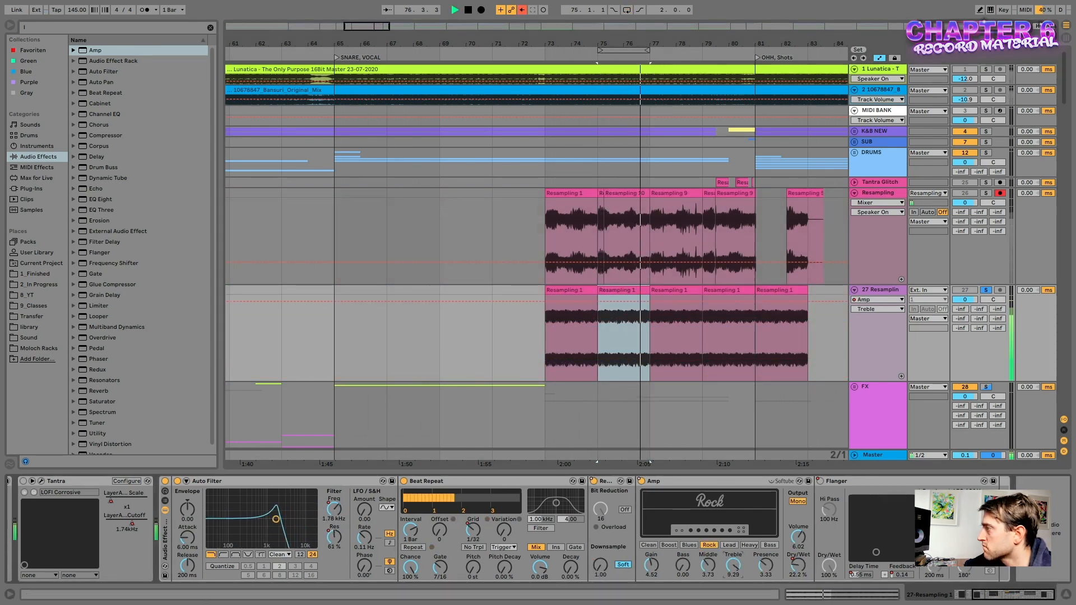
Step: Try Amp's Clean model with a low Presence, and remove Amp from the effect rack
{"action": "left_click", "coordinate": [648, 545]}
{"action": "left_click_drag", "start_coordinate": [765, 565], "coordinate": [765, 593]}
{"action": "key", "text": "space"}
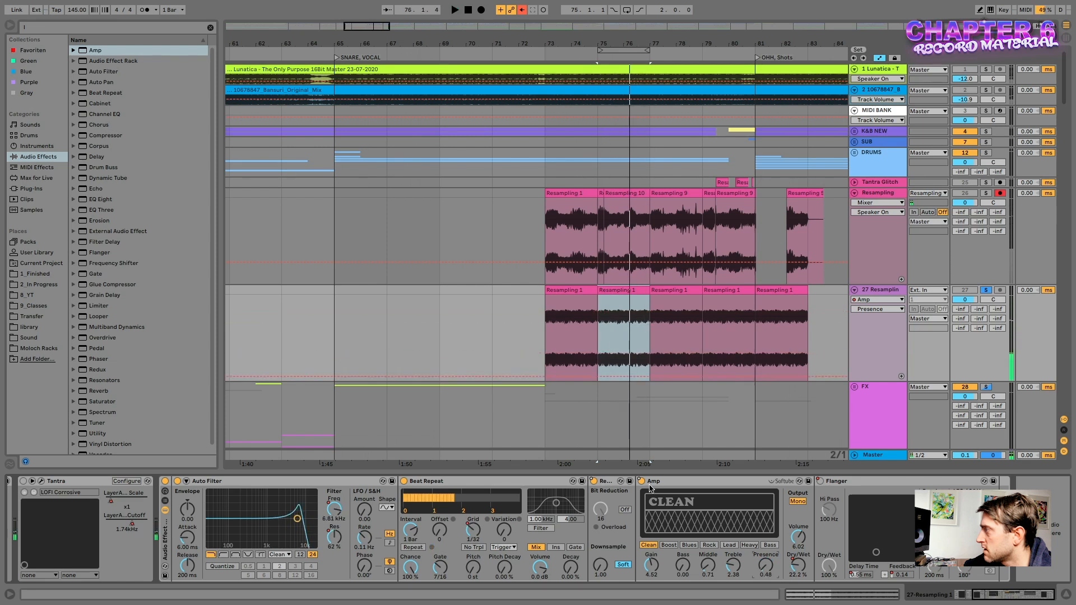
{"action": "left_click", "coordinate": [659, 482]}
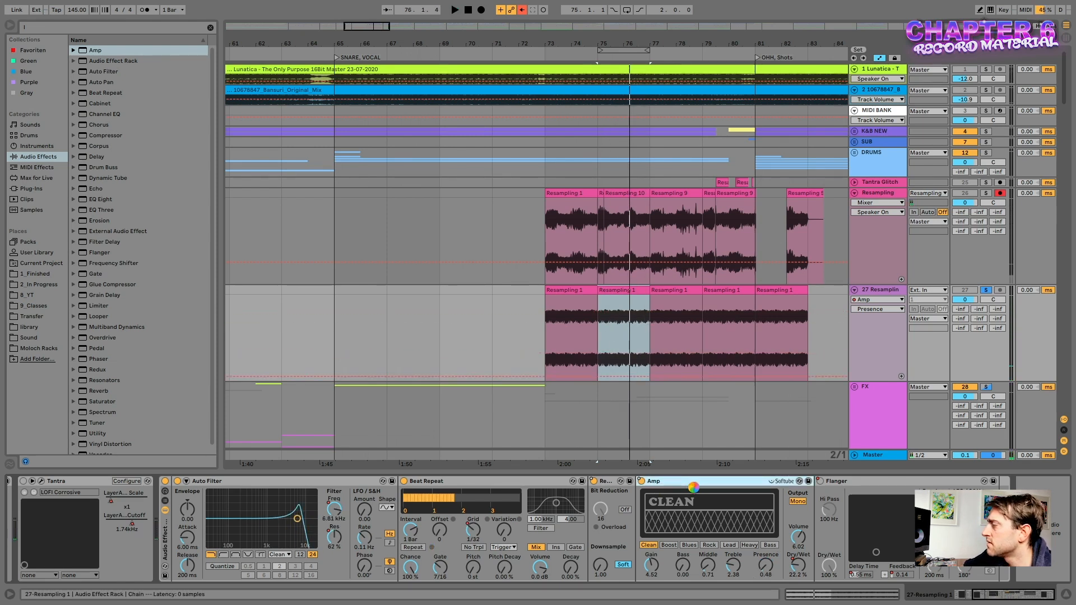
{"action": "key", "text": "Delete"}
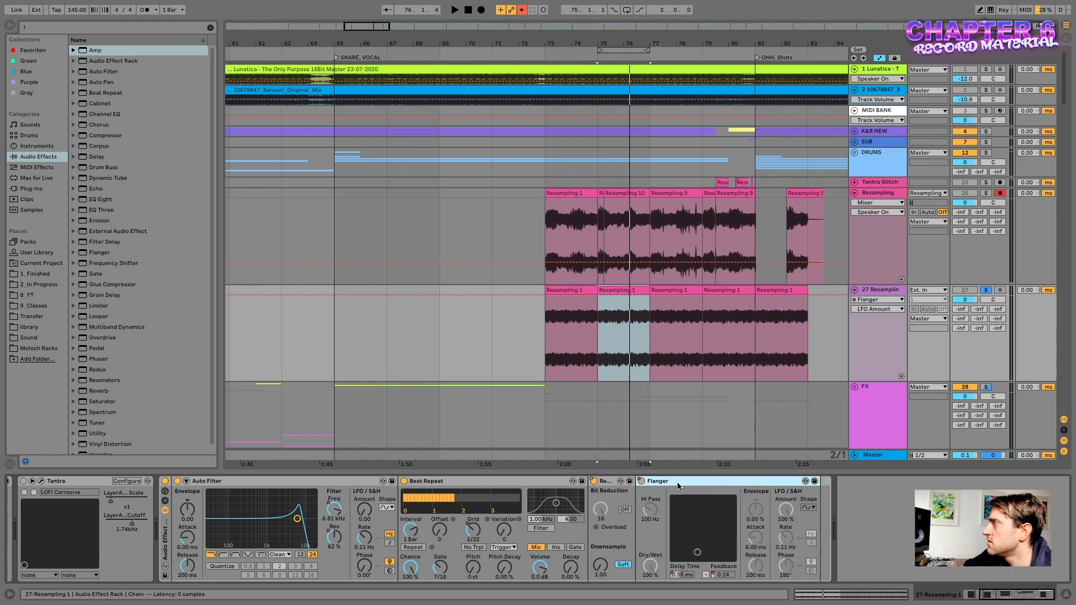
Step: Turn on Flanger at 20.6% Dry/Wet, record a take from 75.1.1 while varying its delay time and feedback, and play the result
{"action": "left_click", "coordinate": [641, 481]}
{"action": "key", "text": "space"}
{"action": "left_click_drag", "start_coordinate": [697, 551], "coordinate": [650, 594]}
{"action": "key", "text": "F9"}
{"action": "left_click_drag", "start_coordinate": [690, 552], "coordinate": [697, 549]}
{"action": "key", "text": "space"}
{"action": "left_click", "coordinate": [634, 290]}
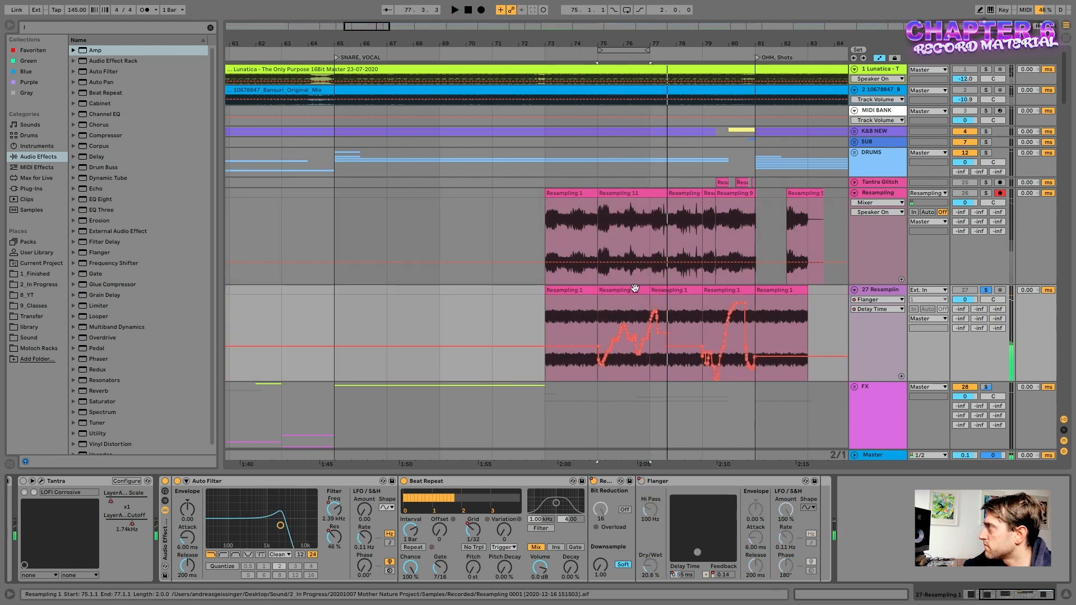
{"action": "key", "text": "space"}
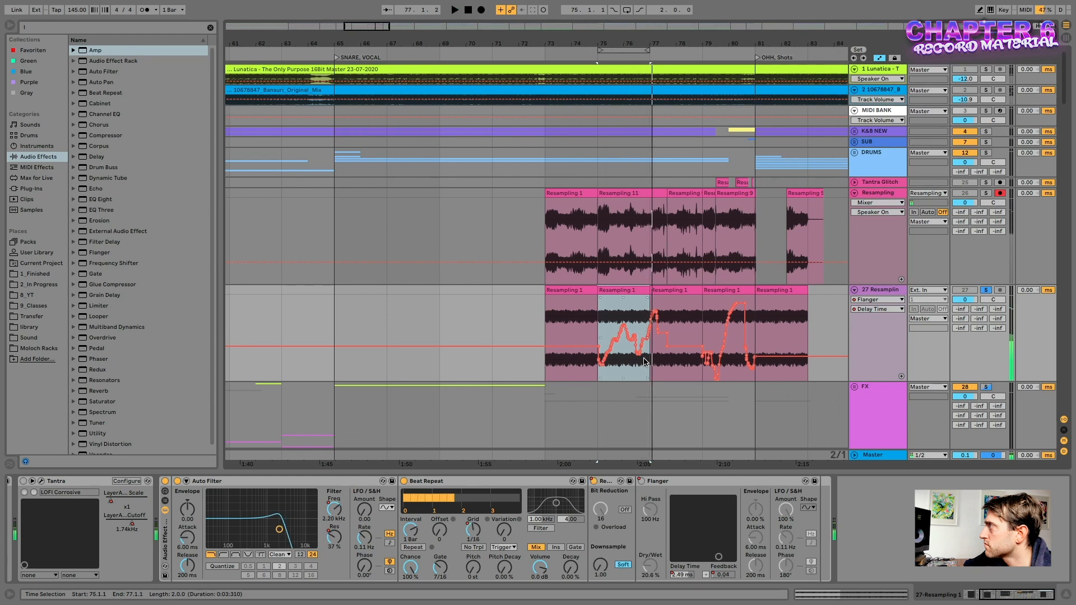
Step: Delete all recorded clips on the Resampling track from 73.1.1 to 83.3.2
{"action": "left_click", "coordinate": [638, 192]}
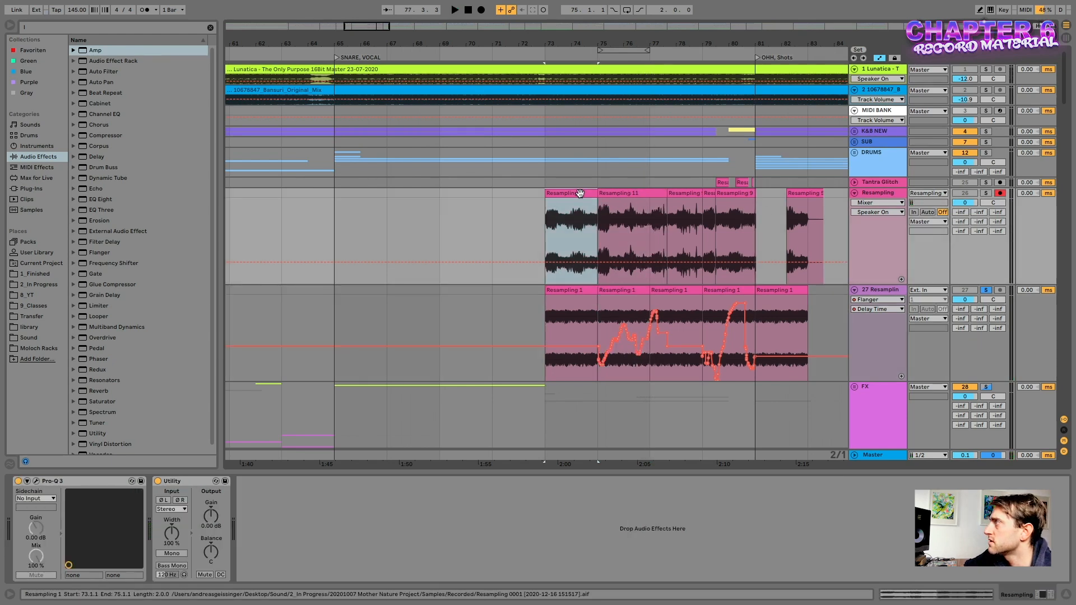
{"action": "left_click", "coordinate": [810, 194], "text": "shift"}
{"action": "key", "text": "Delete"}
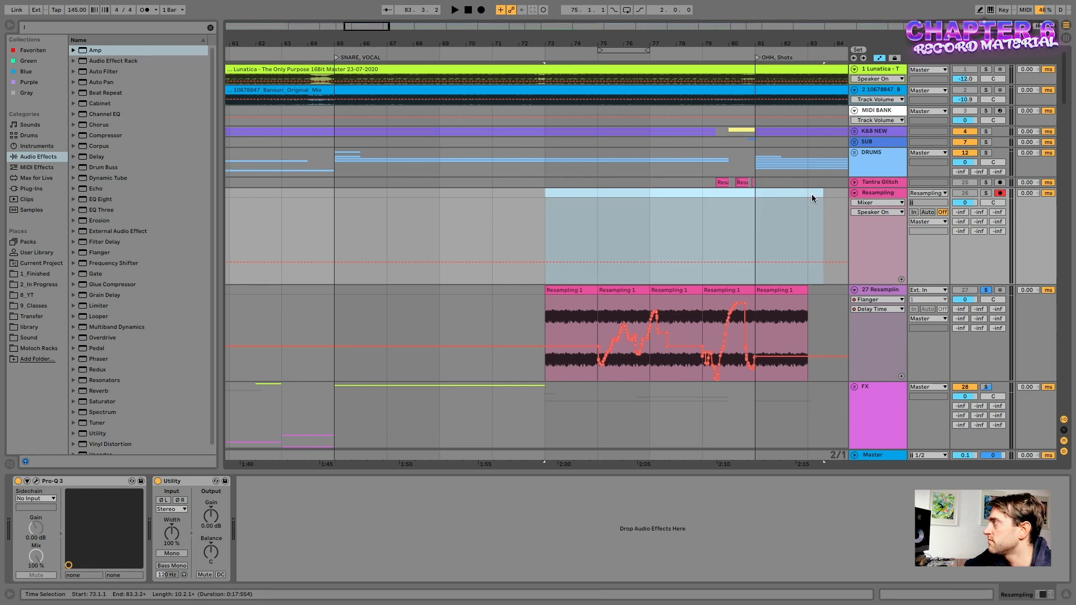
Step: Record a fresh two-bar take onto the Resampling track from 75.1.1 to 77.1.1
{"action": "left_click", "coordinate": [598, 226]}
{"action": "key", "text": "F9"}
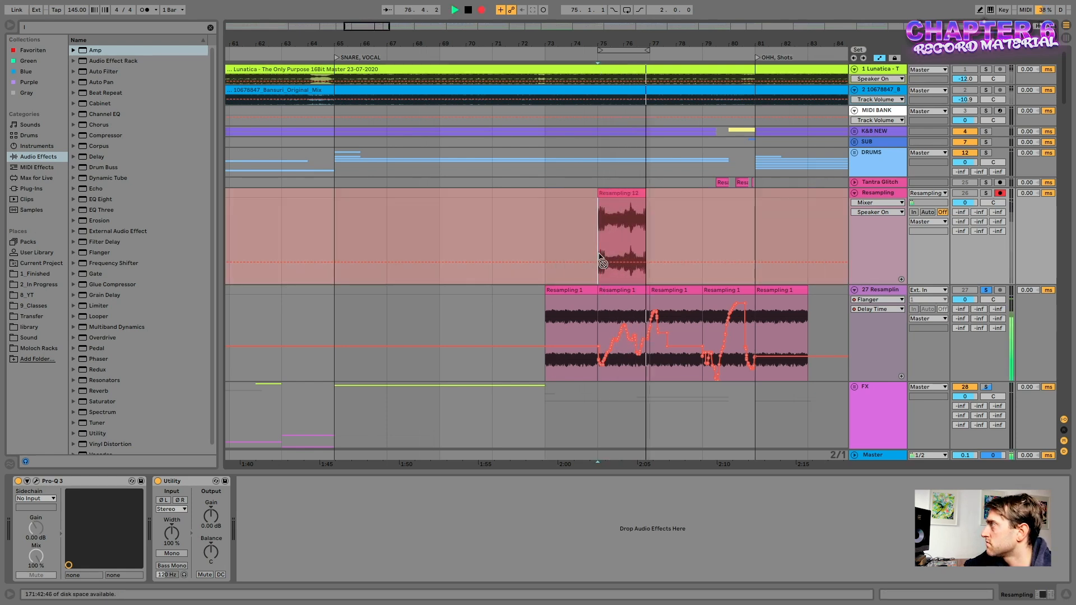
{"action": "key", "text": "space"}
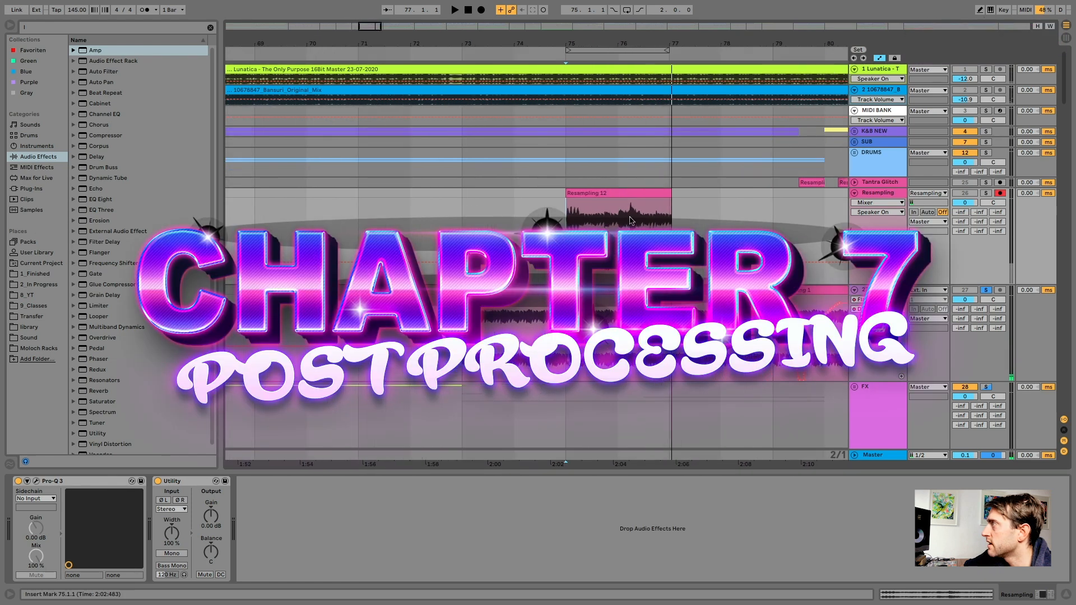
Step: Show the automation of Utility's Gain on the Resampling track
{"action": "scroll", "coordinate": [630, 210], "scroll_direction": "up", "scroll_amount": 3}
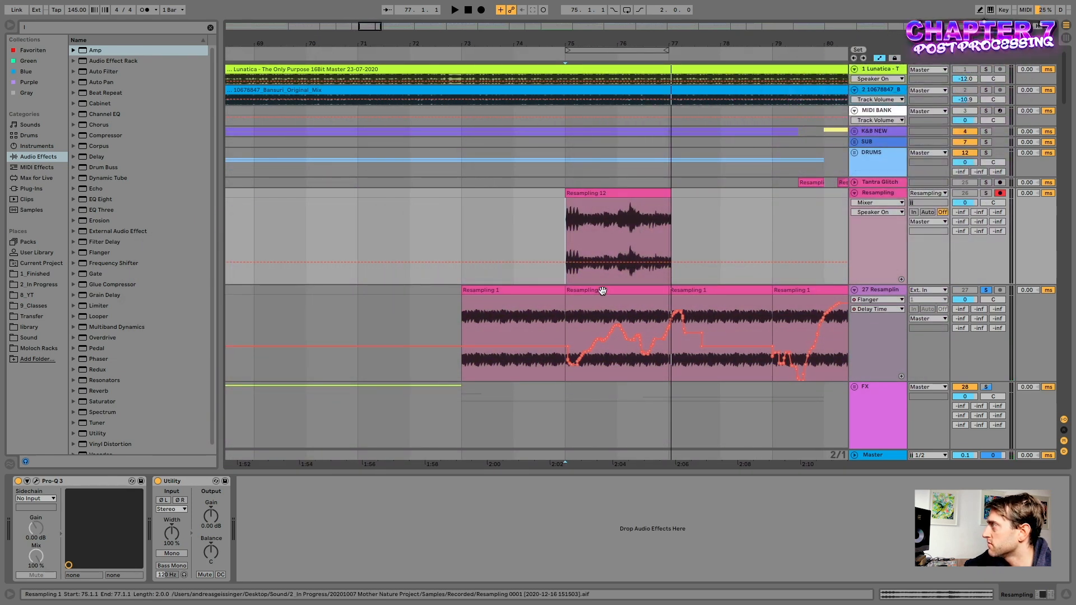
{"action": "left_click", "coordinate": [621, 292]}
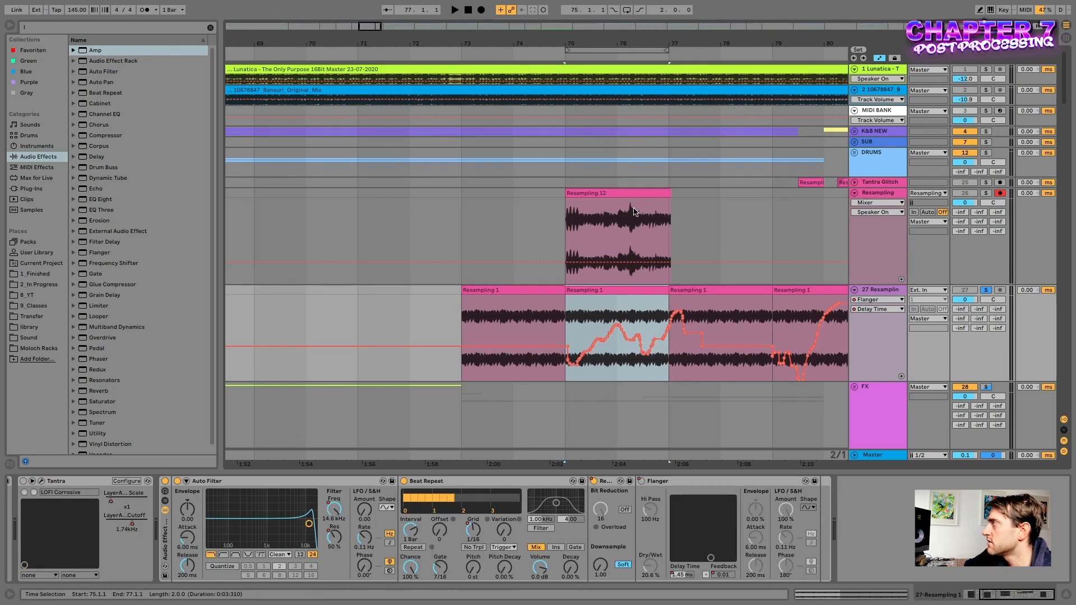
{"action": "left_click", "coordinate": [640, 194]}
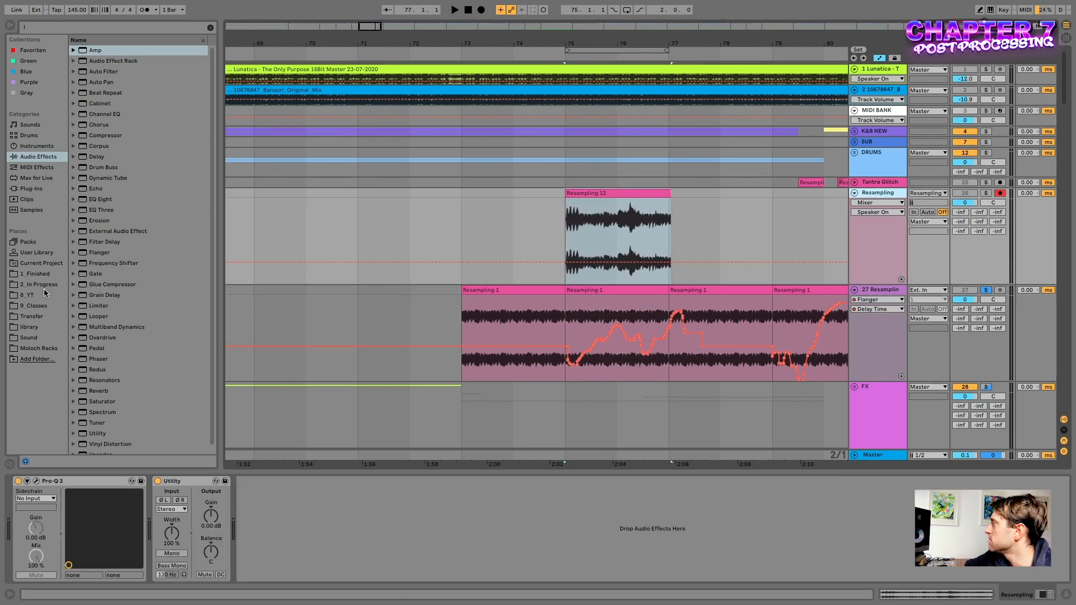
{"action": "right_click", "coordinate": [214, 520]}
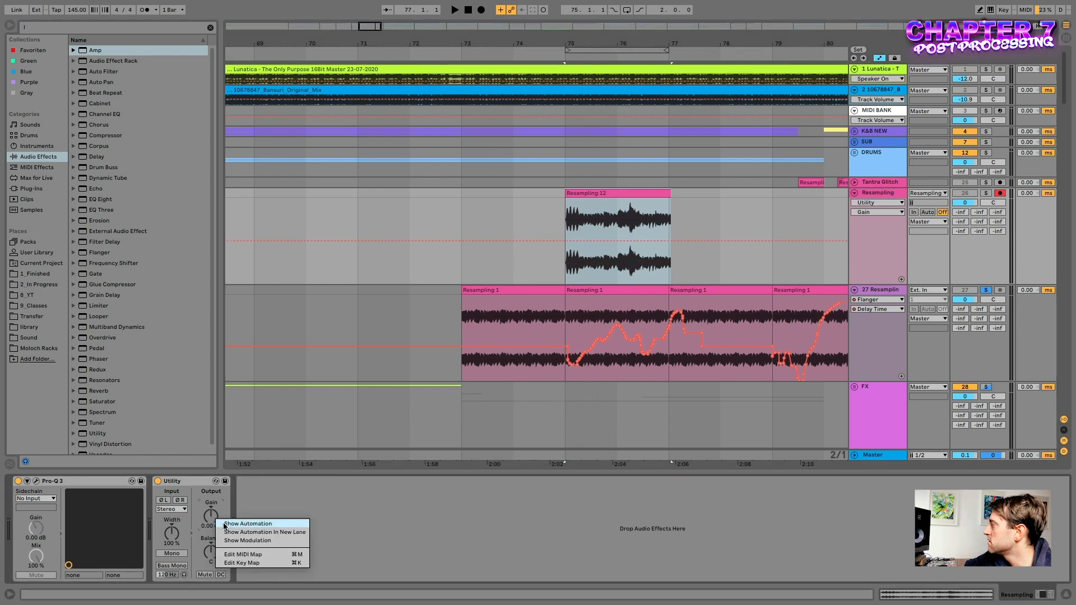
{"action": "left_click", "coordinate": [552, 528]}
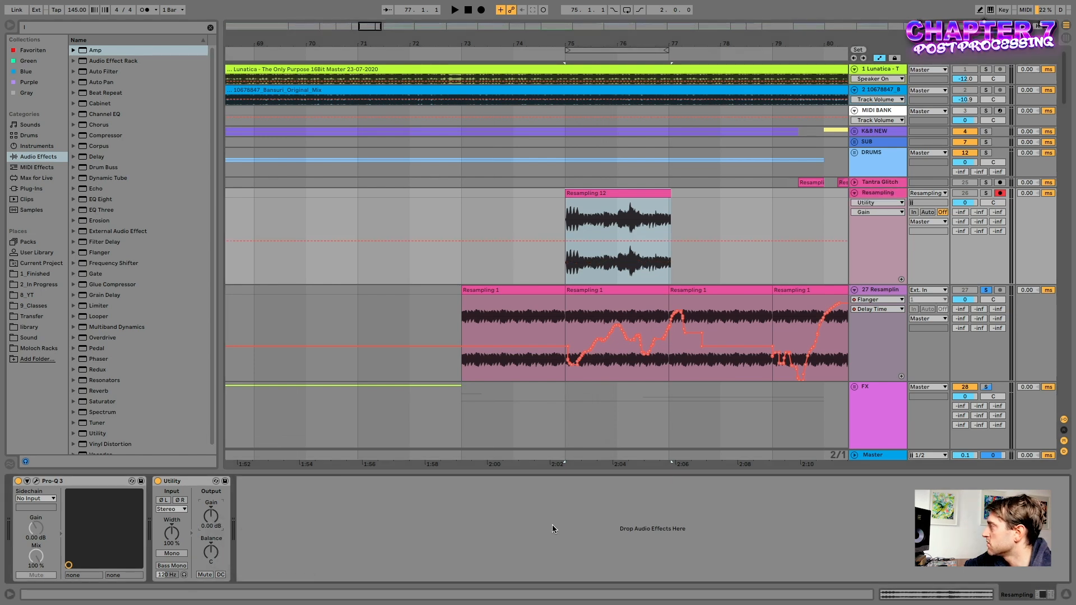
{"action": "right_click", "coordinate": [213, 522]}
{"action": "left_click", "coordinate": [229, 527]}
Step: Lower Utility's Gain automation to about -2.48 dB from 75.1.1 to 75.2.1 over the loud clip start
{"action": "scroll", "coordinate": [623, 241], "scroll_direction": "up", "scroll_amount": 3}
{"action": "left_click", "coordinate": [526, 241]}
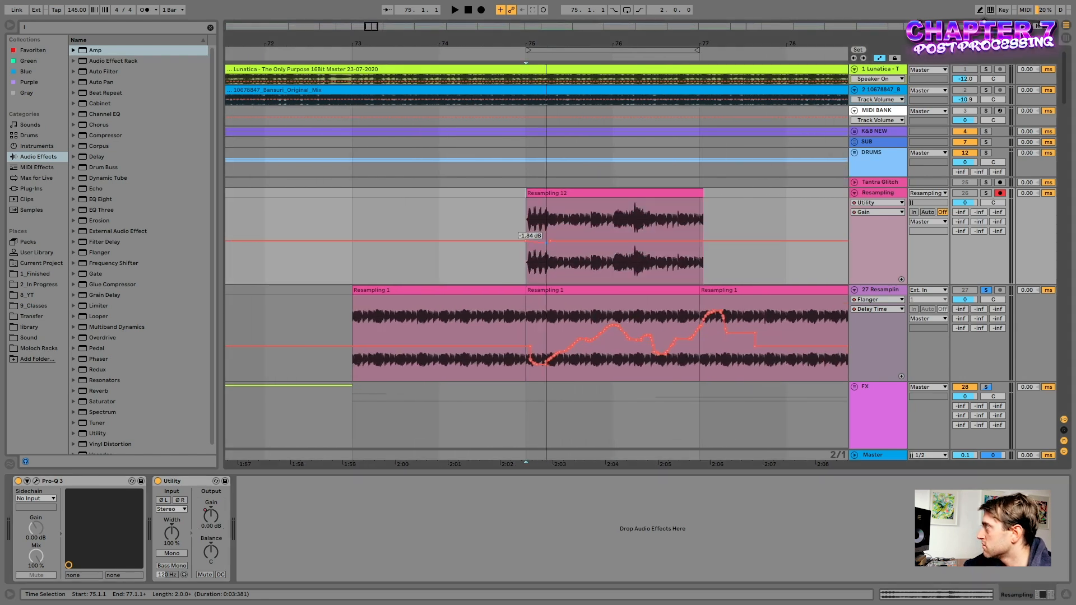
{"action": "left_click_drag", "start_coordinate": [532, 247], "coordinate": [532, 250]}
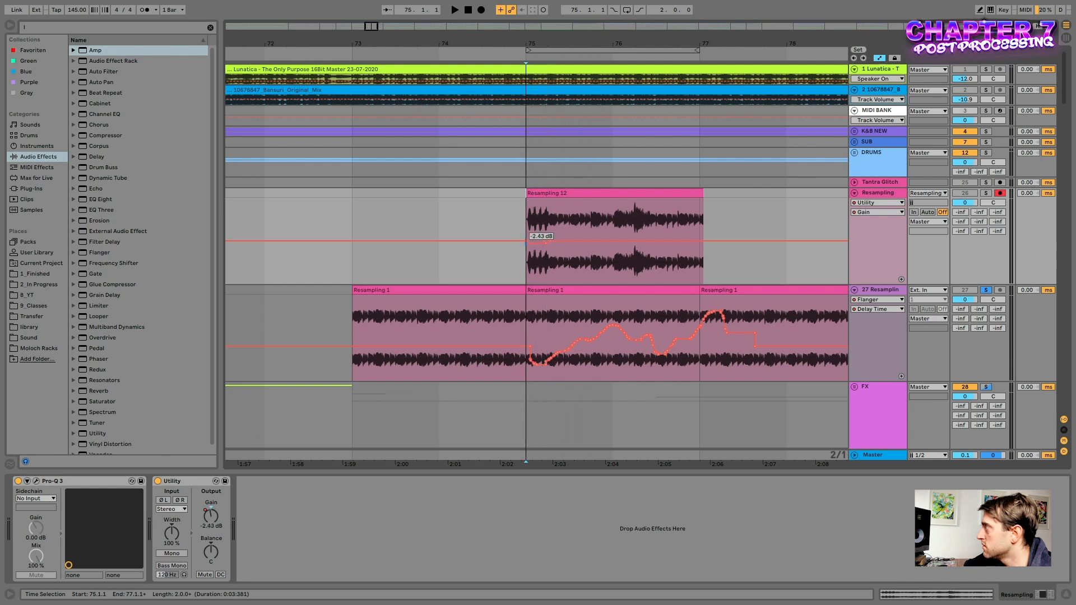
{"action": "scroll", "coordinate": [541, 247], "scroll_direction": "up", "scroll_amount": 5}
{"action": "key", "text": "b"}
{"action": "right_click", "coordinate": [495, 307]}
{"action": "left_click", "coordinate": [596, 475]}
{"action": "left_click_drag", "start_coordinate": [467, 325], "coordinate": [655, 319]}
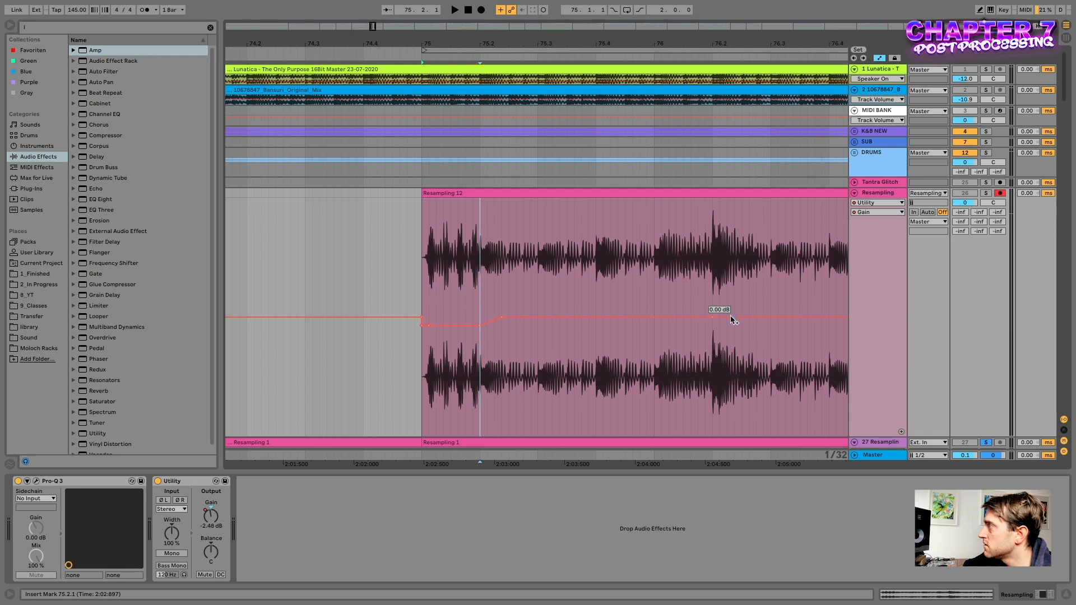
Step: Add a similar dip to Utility's Gain automation over the loud peak from 76.2.1 to 76.3.1
{"action": "left_click_drag", "start_coordinate": [727, 320], "coordinate": [657, 317]}
{"action": "scroll", "coordinate": [723, 322], "scroll_direction": "right", "scroll_amount": 3}
{"action": "left_click", "coordinate": [653, 325]}
{"action": "scroll", "coordinate": [652, 317], "scroll_direction": "down", "scroll_amount": 9}
{"action": "scroll", "coordinate": [619, 302], "scroll_direction": "down", "scroll_amount": 5}
{"action": "scroll", "coordinate": [610, 268], "scroll_direction": "up", "scroll_amount": 5}
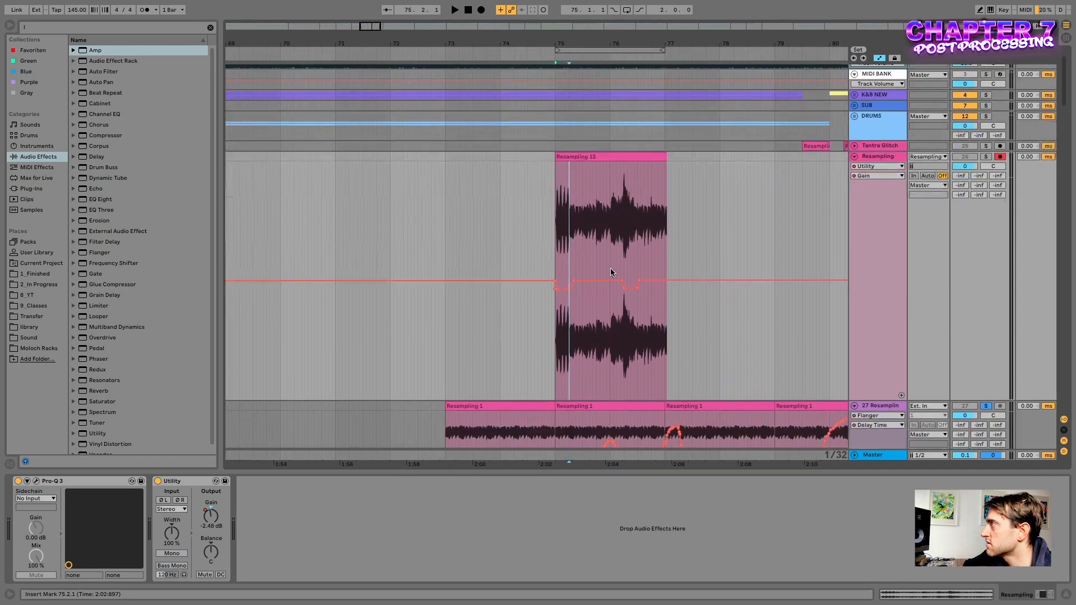
Step: Move Utility from the Resampling track to the end of the 27 Resampling track's device chain
{"action": "scroll", "coordinate": [610, 267], "scroll_direction": "down", "scroll_amount": 4}
{"action": "scroll", "coordinate": [269, 447], "scroll_direction": "down", "scroll_amount": 1}
{"action": "left_click_drag", "start_coordinate": [190, 485], "coordinate": [813, 246]}
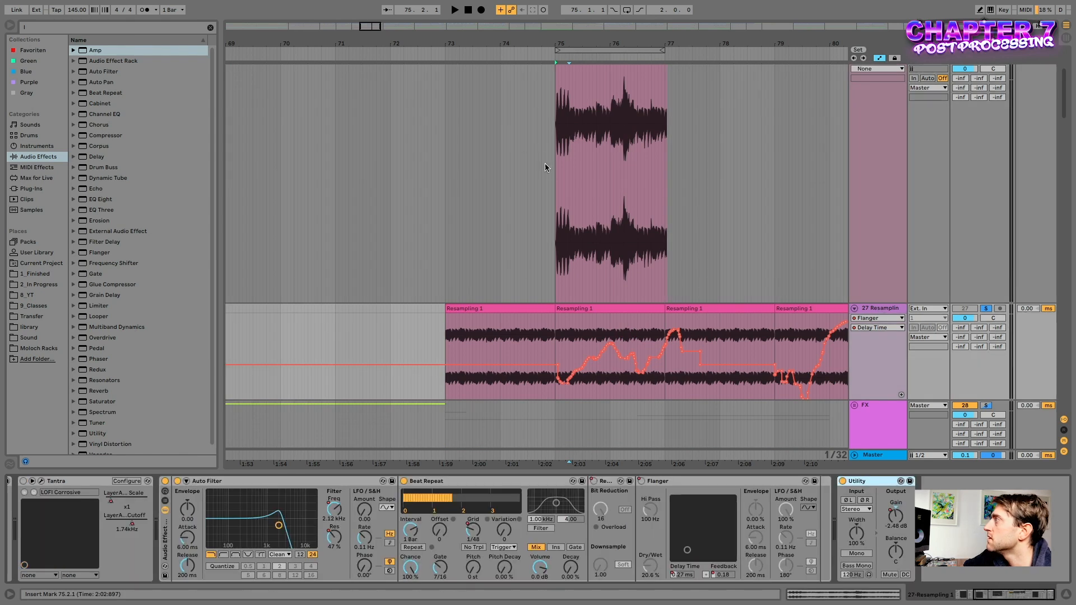
Step: Record over the Resampling clip from 75.1.1 to 77.1.1 with the relocated Utility gain automation applied
{"action": "left_click", "coordinate": [556, 173]}
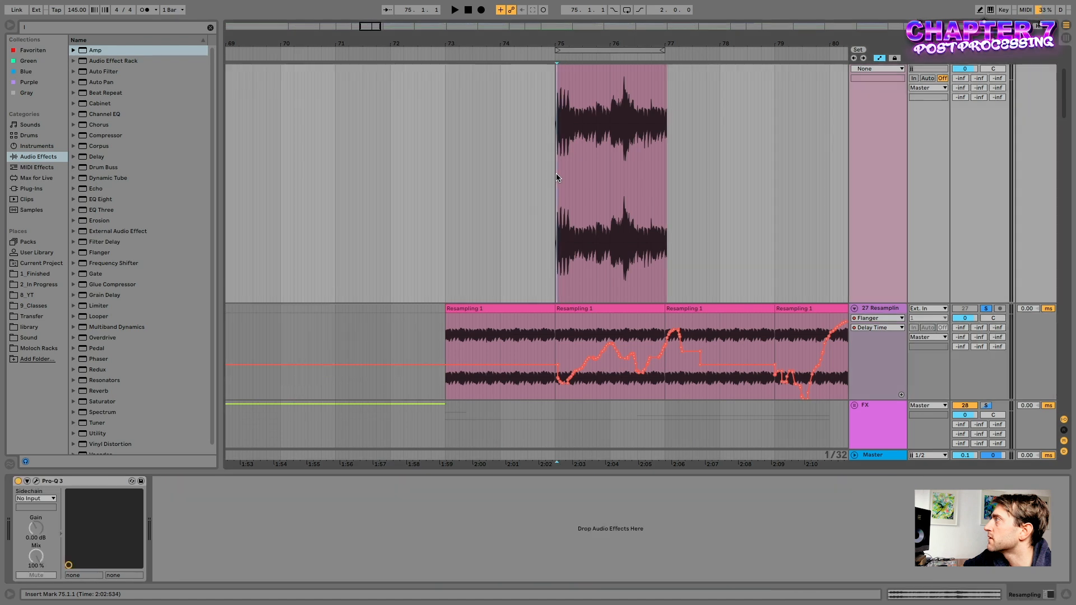
{"action": "scroll", "coordinate": [663, 230], "scroll_direction": "up", "scroll_amount": 2}
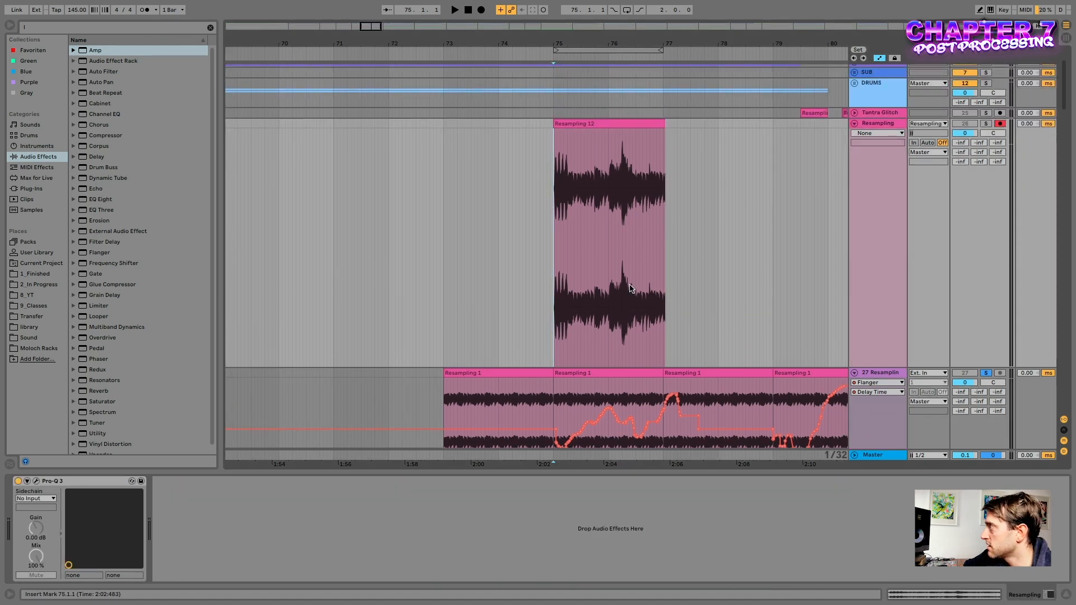
{"action": "key", "text": "F9"}
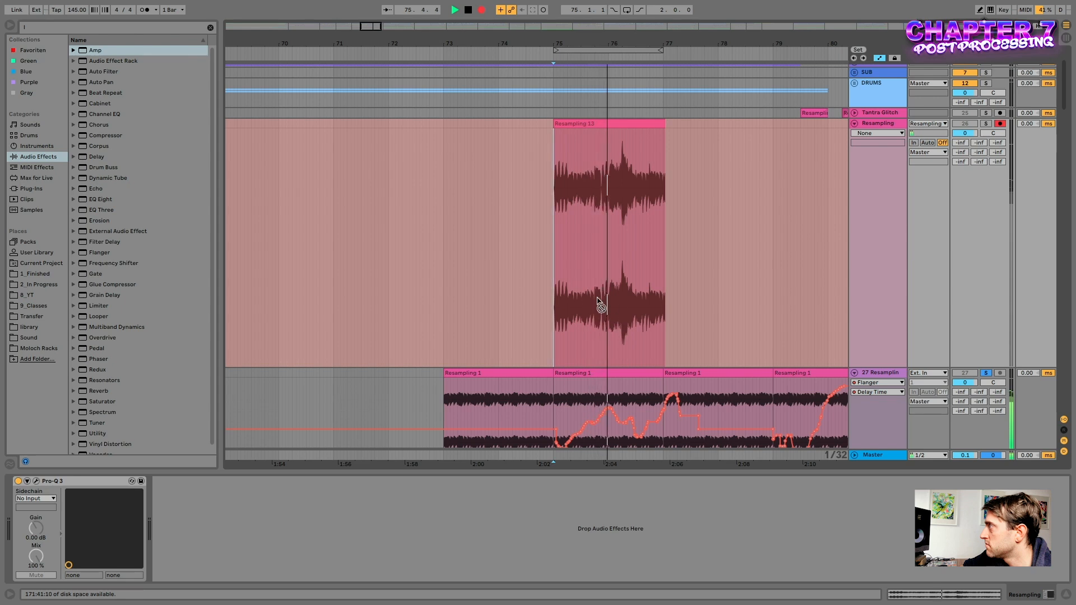
{"action": "key", "text": "space"}
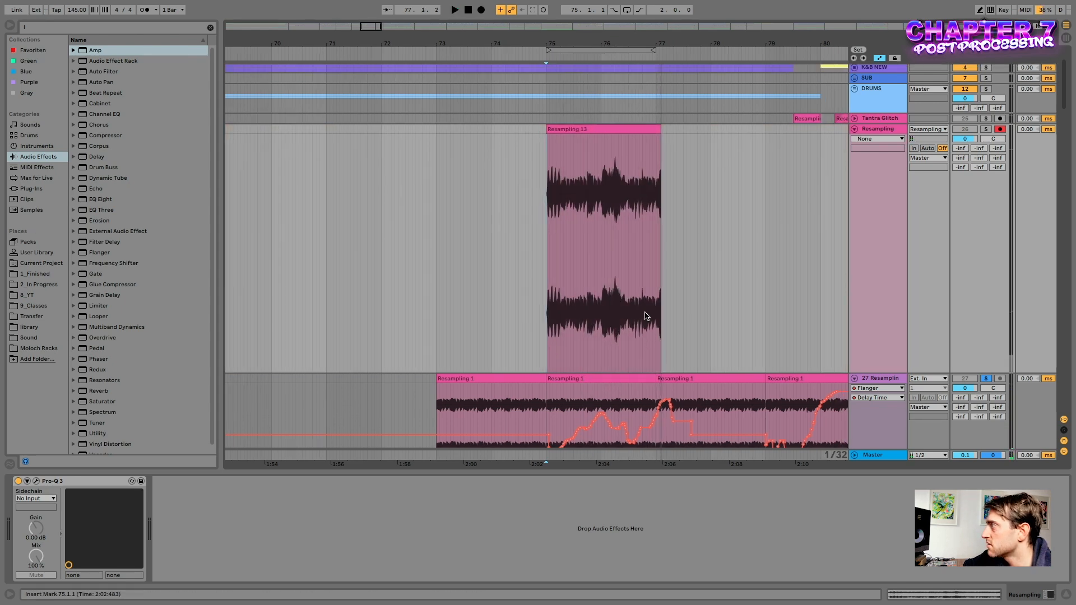
Step: Select the 27 Resampling track to examine its device chain
{"action": "scroll", "coordinate": [629, 408], "scroll_direction": "down", "scroll_amount": 2}
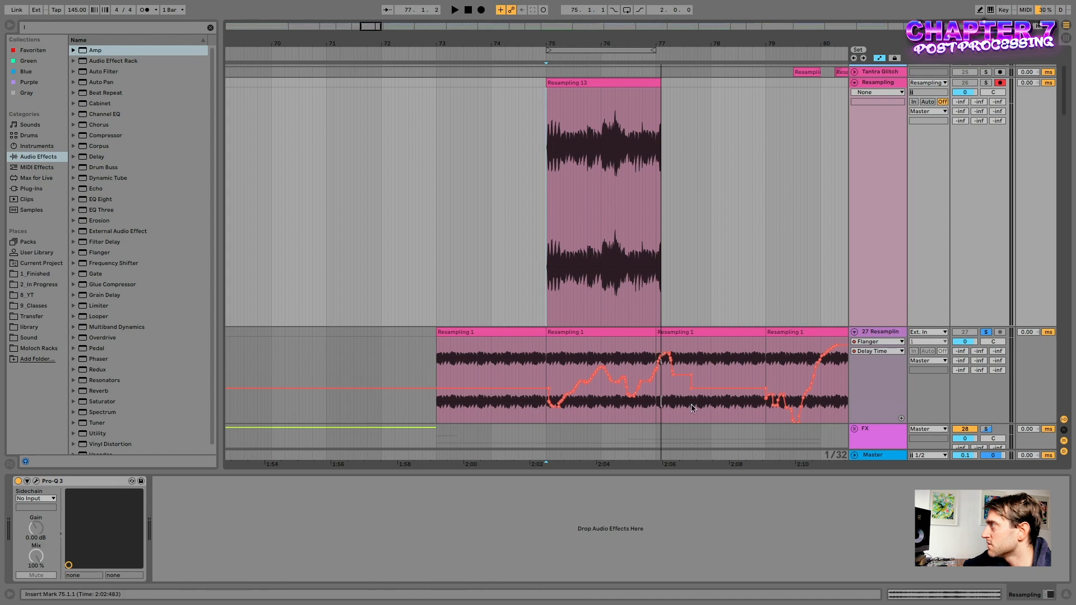
{"action": "left_click", "coordinate": [872, 333]}
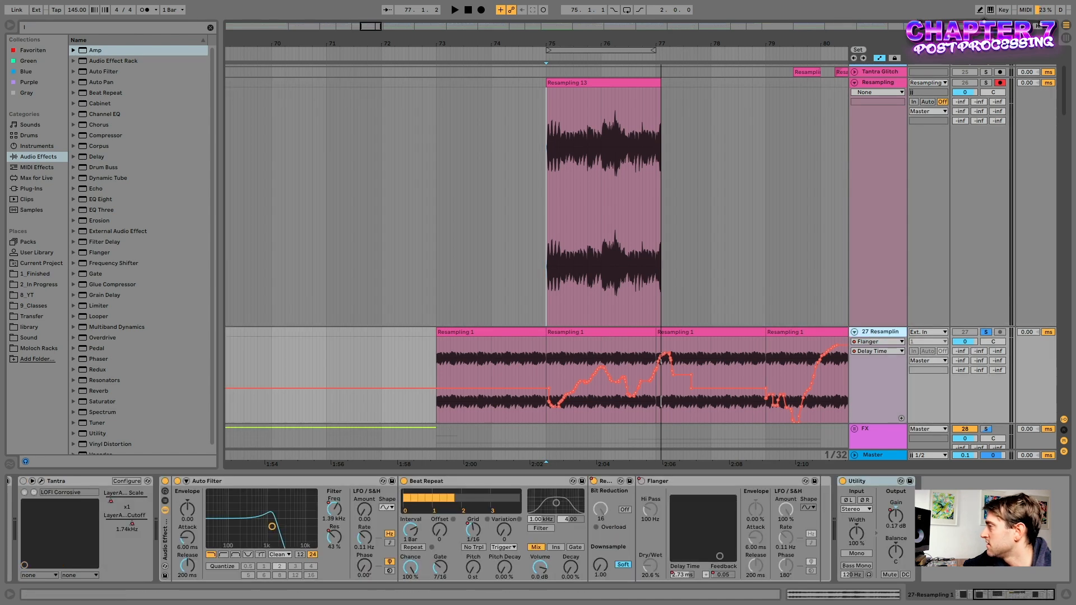
{"action": "left_click", "coordinate": [626, 114]}
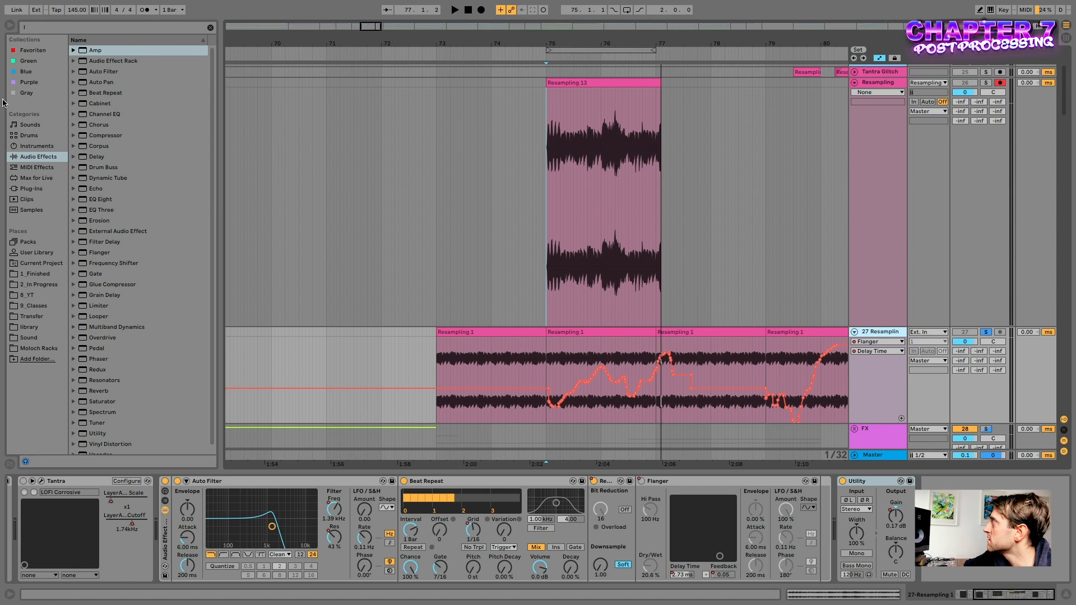
Step: Find the Compressor audio effect and add it after Utility on the 27 Resampling track
{"action": "left_click_drag", "start_coordinate": [44, 24], "coordinate": [0, 11]}
{"action": "type", "text": "comp"}
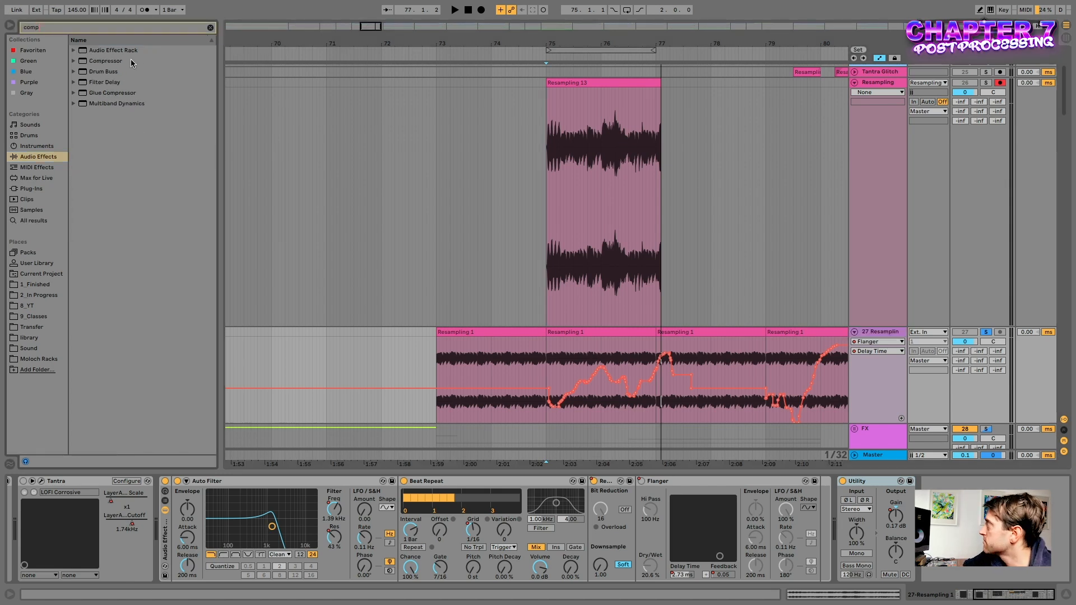
{"action": "left_click_drag", "start_coordinate": [132, 62], "coordinate": [938, 509]}
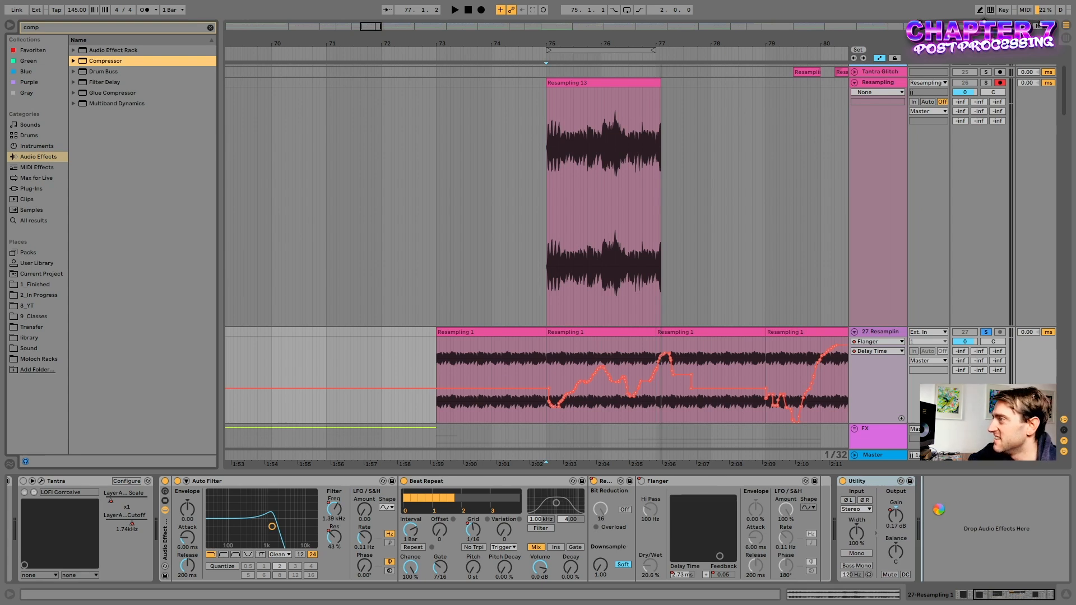
Step: Set the Compressor to an inf:1 ratio, 0.09 ms attack, 63.2 ms release and -13.4 dB threshold, showing its transfer curve
{"action": "left_click_drag", "start_coordinate": [936, 511], "coordinate": [936, 511]}
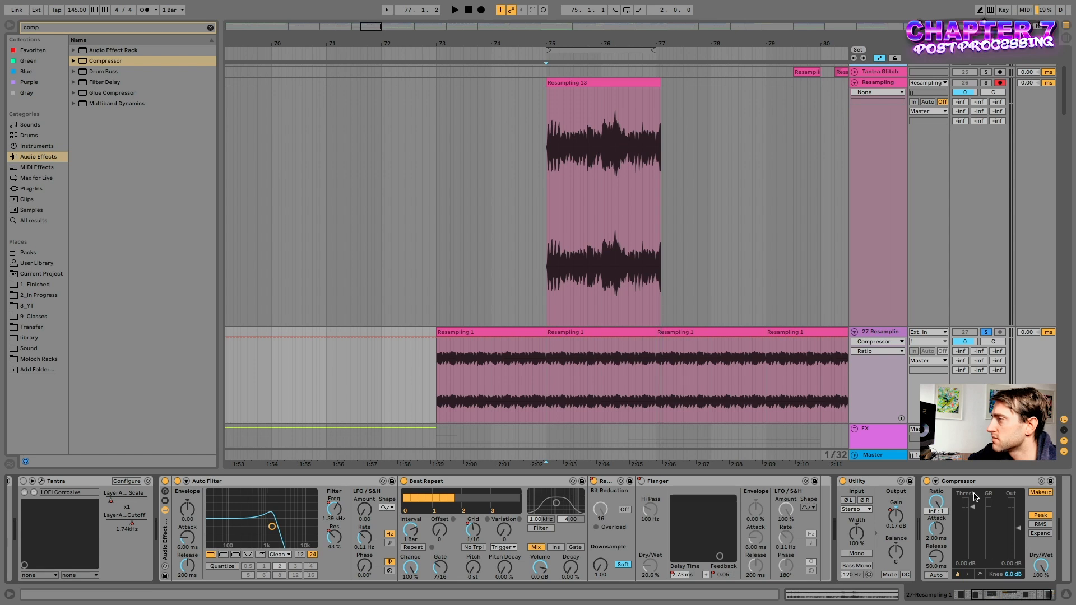
{"action": "left_click_drag", "start_coordinate": [936, 528], "coordinate": [936, 538]}
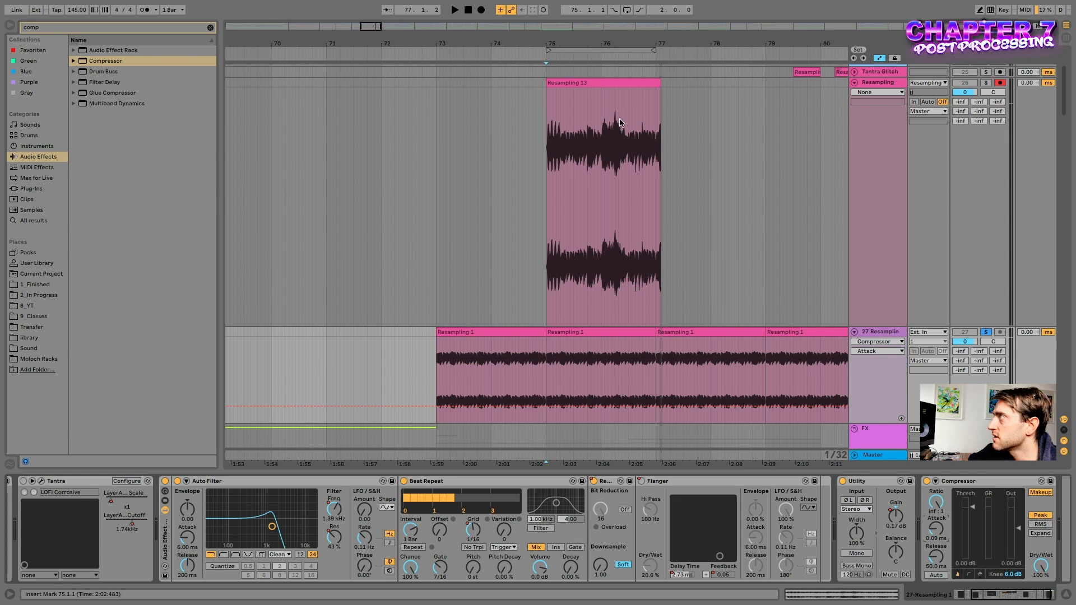
{"action": "left_click_drag", "start_coordinate": [935, 556], "coordinate": [935, 552]}
{"action": "left_click_drag", "start_coordinate": [972, 506], "coordinate": [972, 514]}
{"action": "left_click", "coordinate": [969, 574]}
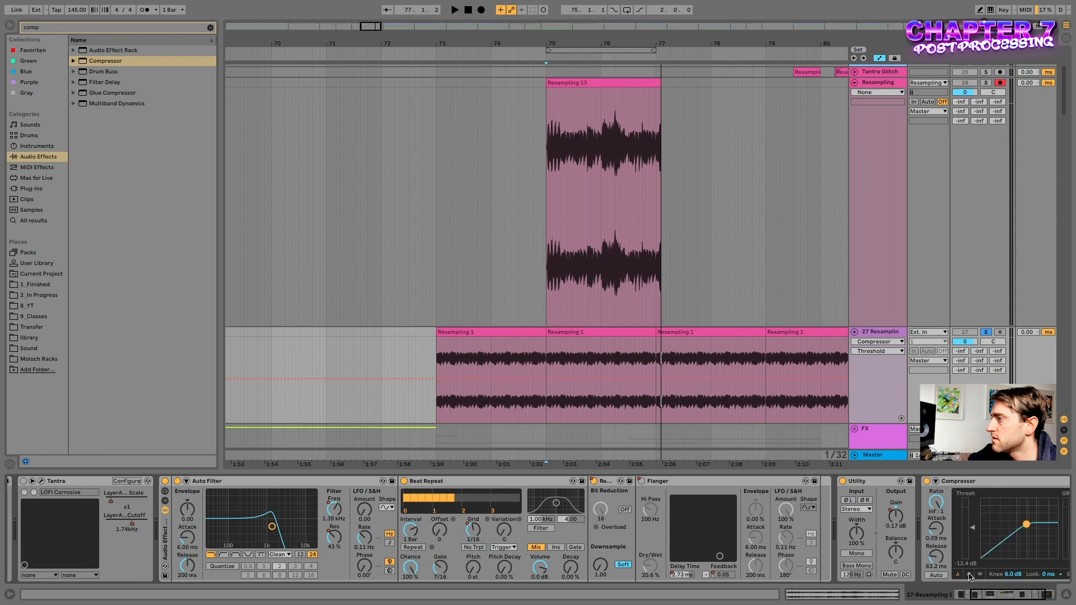
Step: Fine-tune the Compressor during playback, with the threshold at -12.0 dB and the knee at 4.4 dB
{"action": "key", "text": "space"}
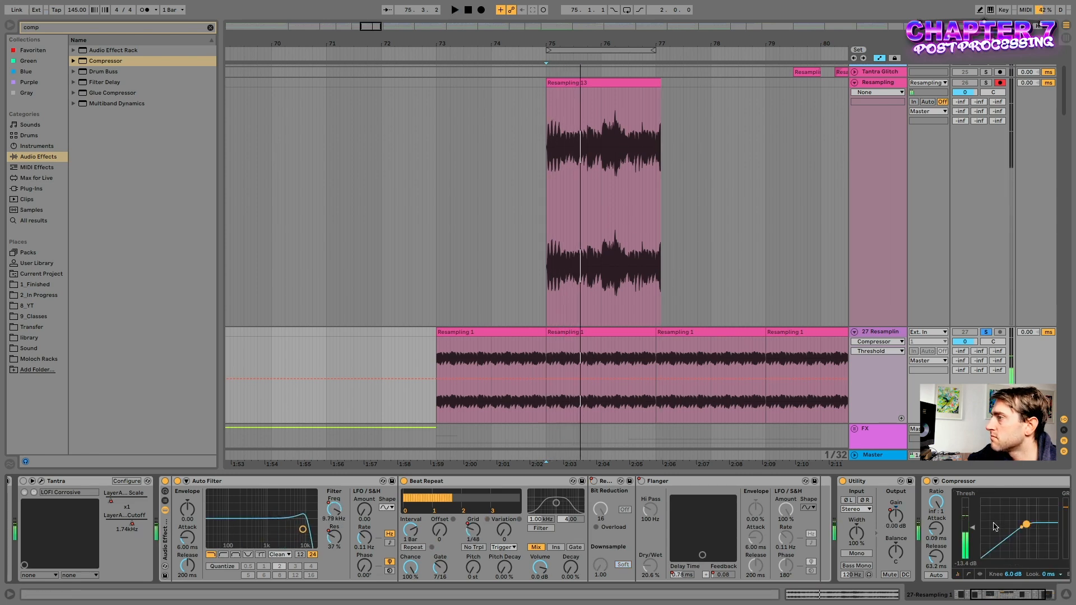
{"action": "left_click_drag", "start_coordinate": [973, 527], "coordinate": [973, 525]}
{"action": "key", "text": "space"}
{"action": "key", "text": "space"}
{"action": "key", "text": "space"}
{"action": "key", "text": "space"}
{"action": "key", "text": "space"}
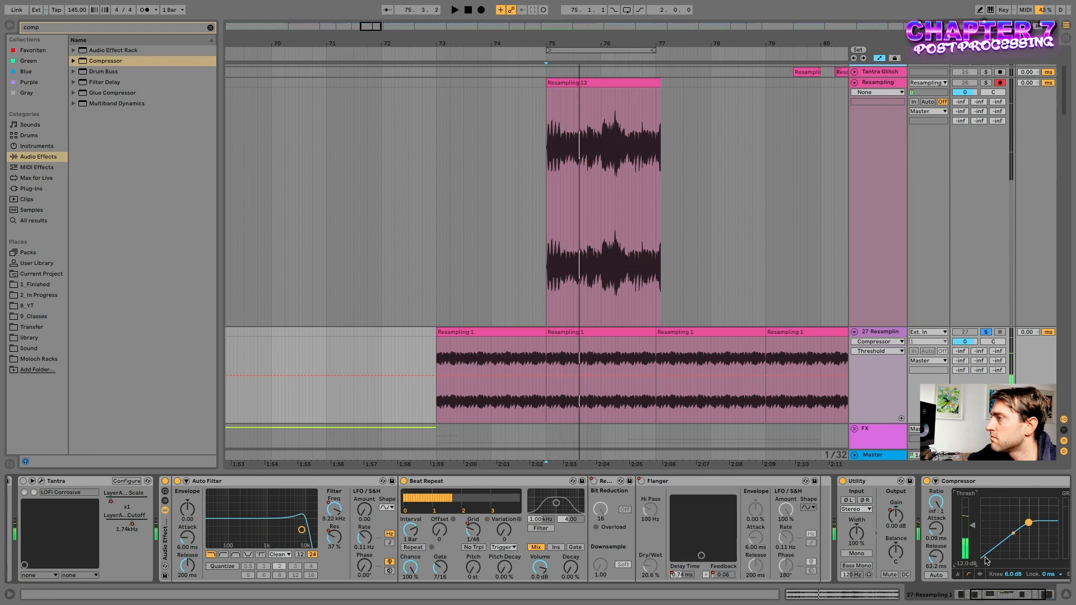
{"action": "key", "text": "space"}
{"action": "left_click_drag", "start_coordinate": [1005, 577], "coordinate": [1012, 571]}
{"action": "key", "text": "space"}
{"action": "key", "text": "space"}
{"action": "key", "text": "space"}
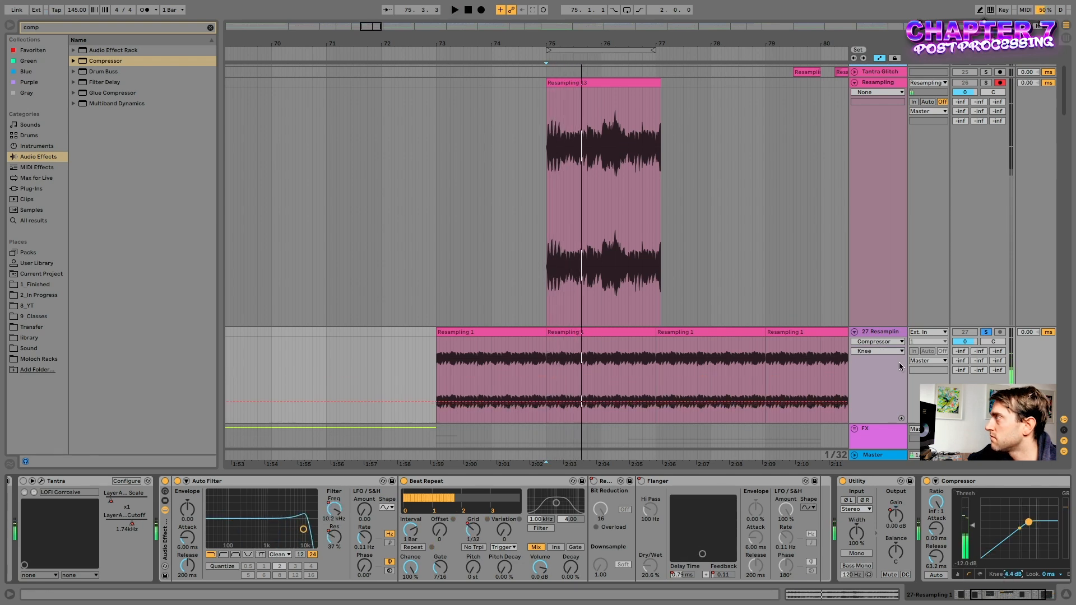
Step: Record a new compressed take over the Resampling clip from 75.1.1 to 77.1.3
{"action": "key", "text": "F9"}
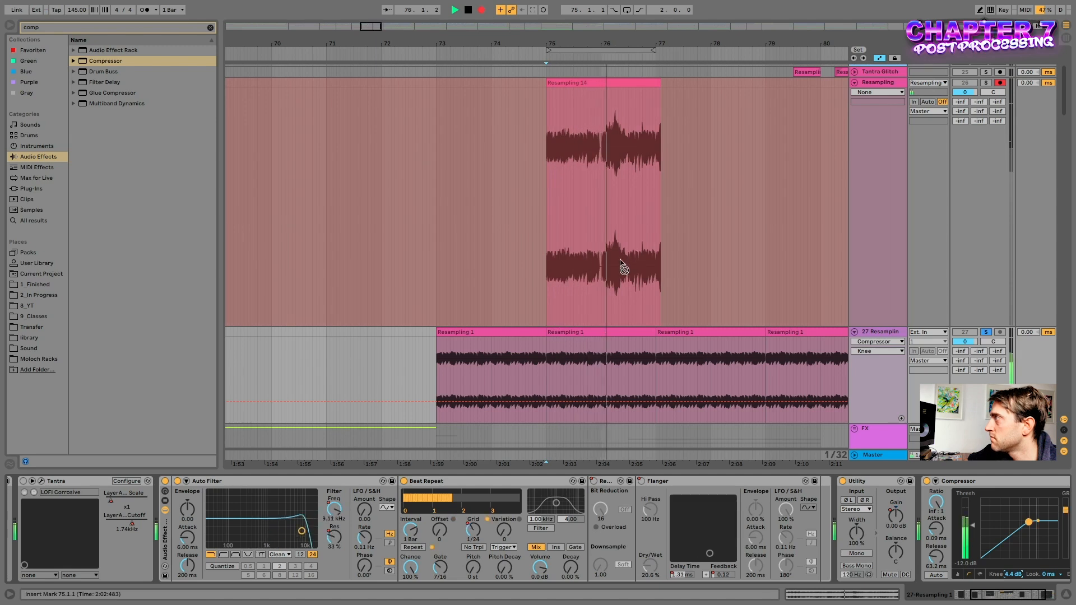
{"action": "key", "text": "space"}
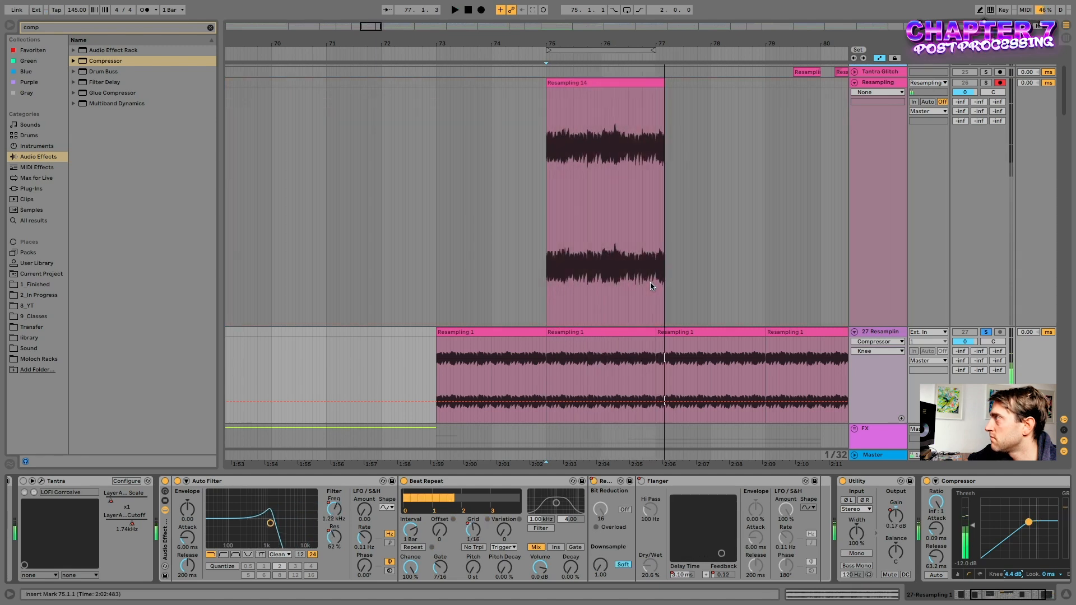
Step: Show Utility's Gain automation on the 27 Resampling track and deepen the dip at its 76.2.1 breakpoint
{"action": "scroll", "coordinate": [618, 250], "scroll_direction": "right", "scroll_amount": 3}
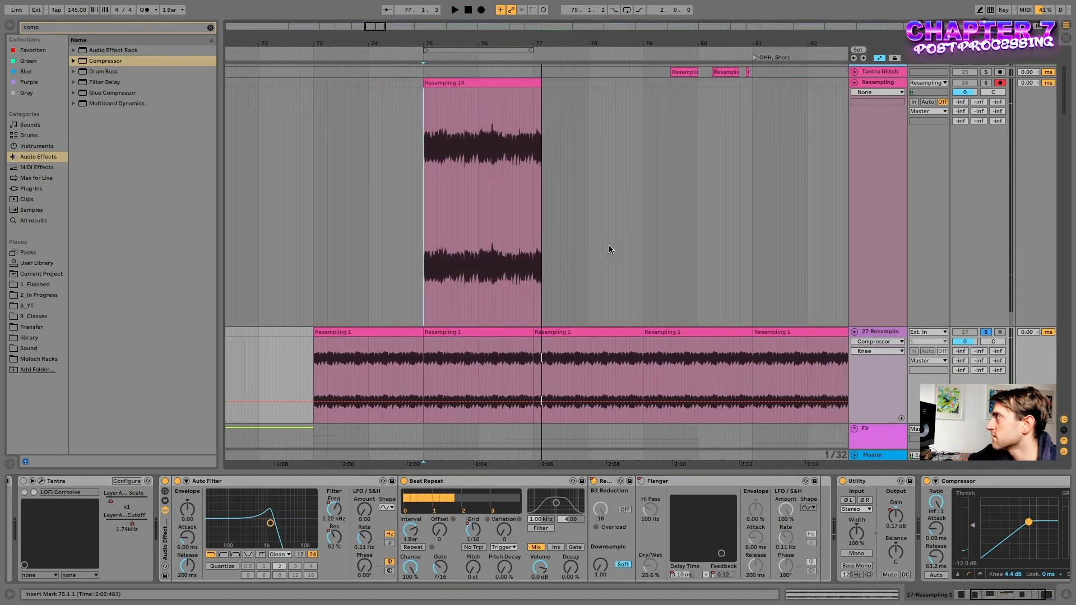
{"action": "scroll", "coordinate": [568, 253], "scroll_direction": "up", "scroll_amount": 6}
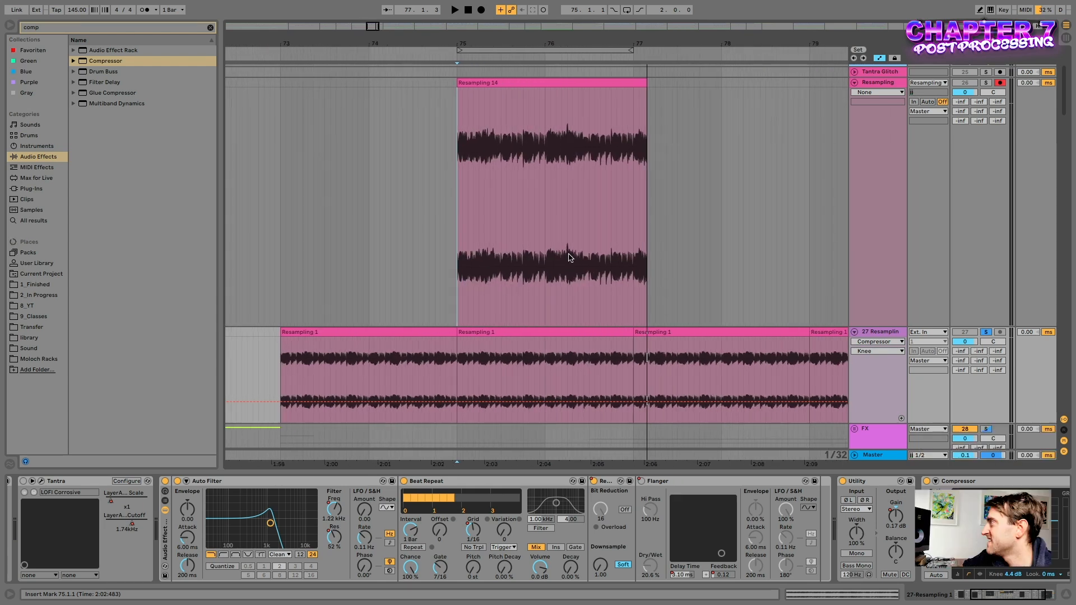
{"action": "right_click", "coordinate": [895, 514]}
{"action": "key", "text": "Escape"}
{"action": "scroll", "coordinate": [561, 408], "scroll_direction": "up", "scroll_amount": 3}
{"action": "scroll", "coordinate": [576, 387], "scroll_direction": "up", "scroll_amount": 2}
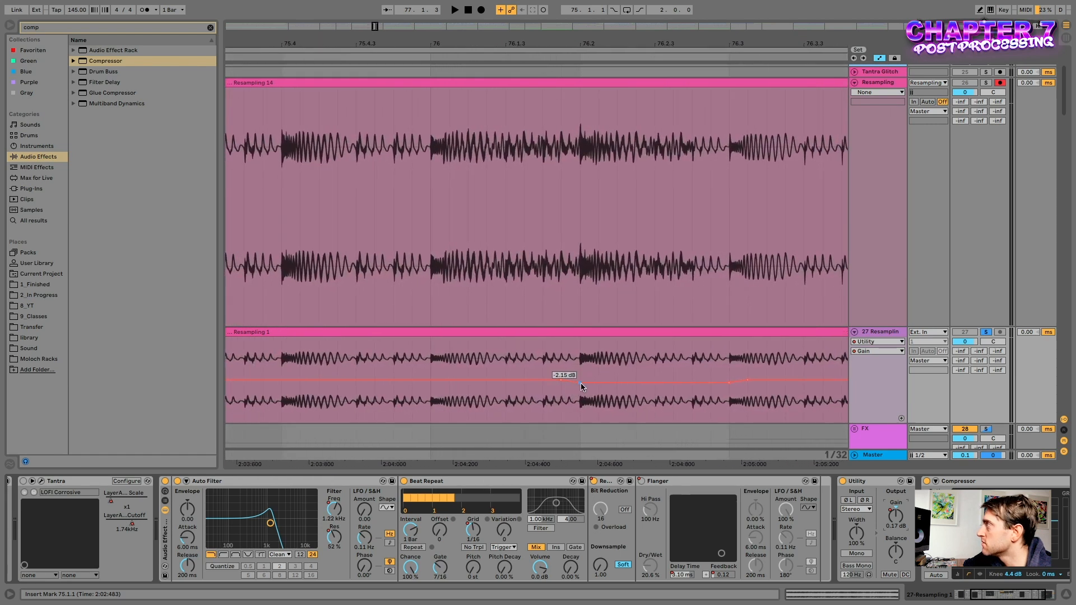
{"action": "left_click_drag", "start_coordinate": [581, 387], "coordinate": [579, 387]}
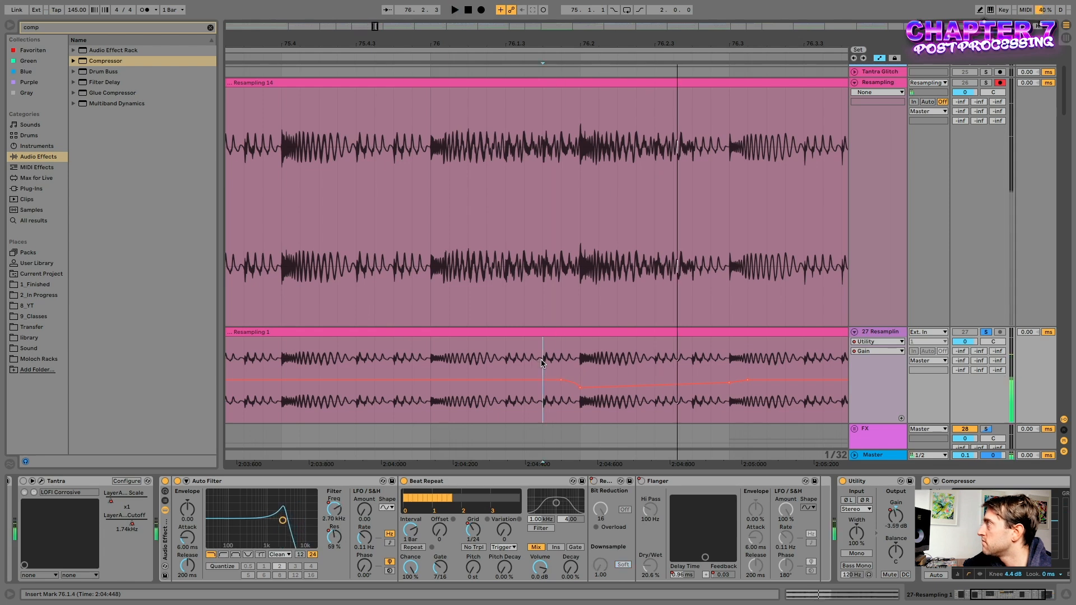
Step: Re-record the Resampling clip from 75.1.1 to 77.1.3 with the deeper Utility gain dip
{"action": "scroll", "coordinate": [554, 336], "scroll_direction": "down", "scroll_amount": 5}
{"action": "key", "text": "F9"}
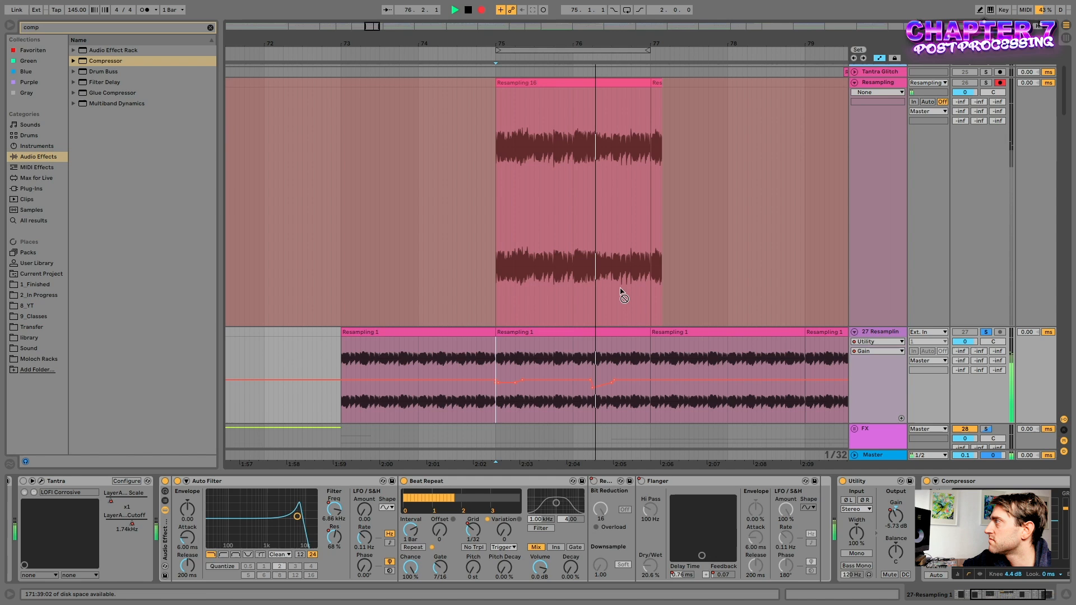
{"action": "key", "text": "space"}
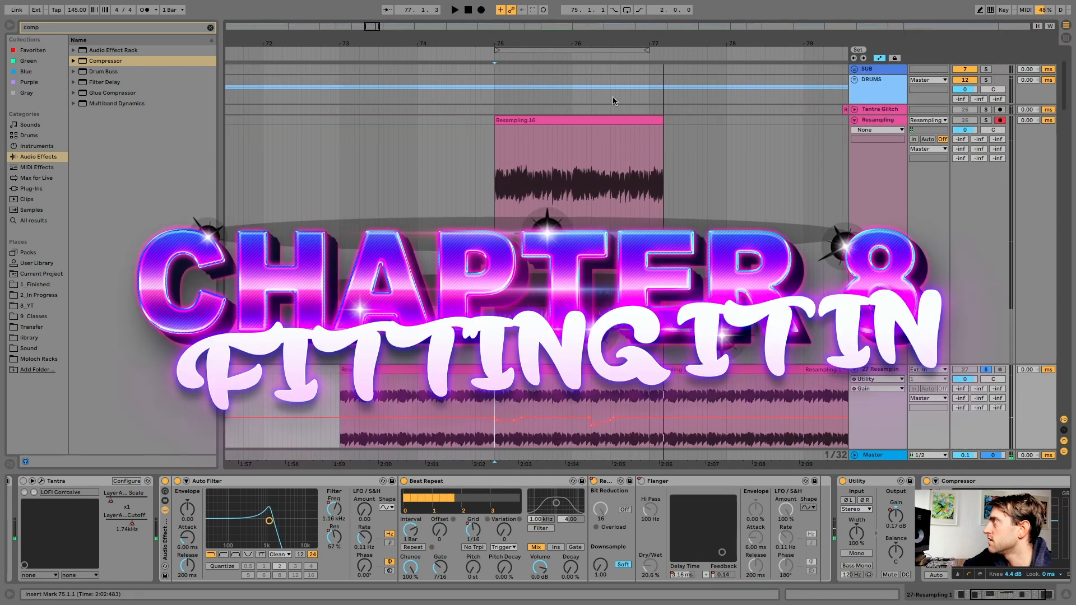
Step: Move the finished recording on the Resampling track so that it starts at 79.3.1
{"action": "left_click", "coordinate": [601, 120]}
{"action": "scroll", "coordinate": [643, 226], "scroll_direction": "down", "scroll_amount": 5}
{"action": "scroll", "coordinate": [644, 229], "scroll_direction": "up", "scroll_amount": 3}
{"action": "scroll", "coordinate": [643, 229], "scroll_direction": "up", "scroll_amount": 2}
{"action": "scroll", "coordinate": [661, 229], "scroll_direction": "up", "scroll_amount": 1}
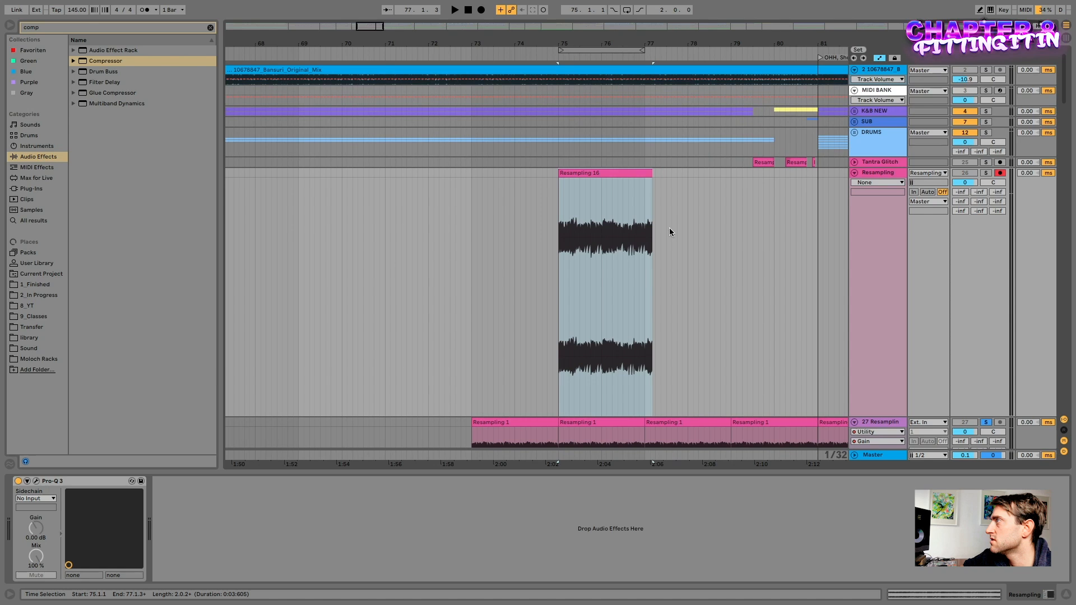
{"action": "scroll", "coordinate": [666, 226], "scroll_direction": "right", "scroll_amount": 1}
{"action": "left_click_drag", "start_coordinate": [548, 173], "coordinate": [741, 191]}
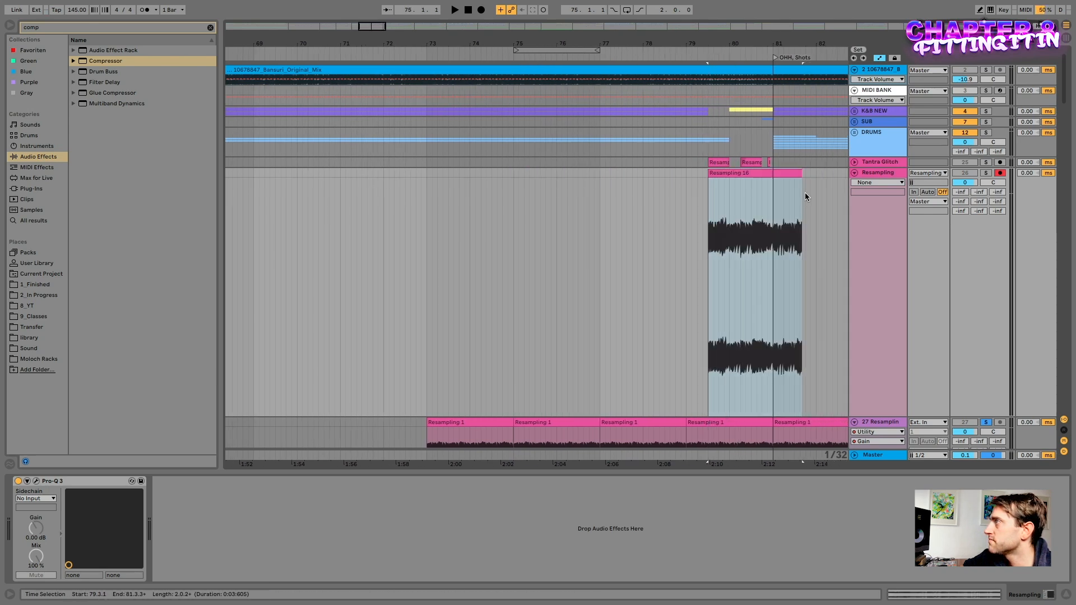
Step: Trim the moved Resampling clip to end at 81.1.1, hide the automation lanes and give the clip a short fade-out
{"action": "scroll", "coordinate": [770, 211], "scroll_direction": "up", "scroll_amount": 3}
{"action": "left_click", "coordinate": [879, 58]}
{"action": "left_click_drag", "start_coordinate": [778, 180], "coordinate": [768, 180]}
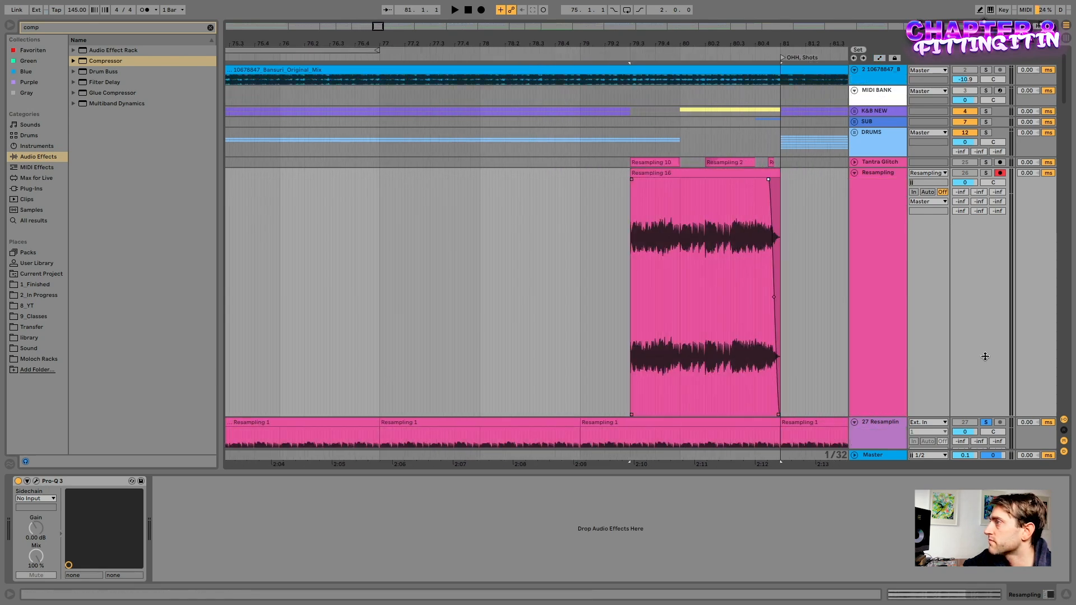
Step: Unsolo the 27 Resampling track and add a fade-in of about a quarter bar to the Resampling clip during playback
{"action": "left_click", "coordinate": [986, 421]}
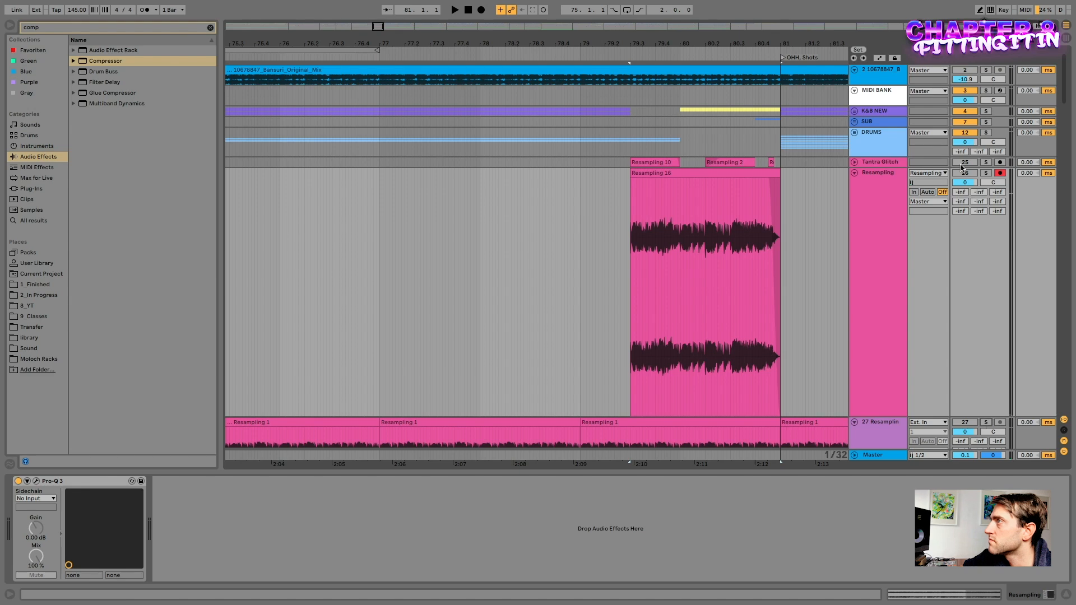
{"action": "left_click", "coordinate": [561, 213]}
{"action": "key", "text": "space"}
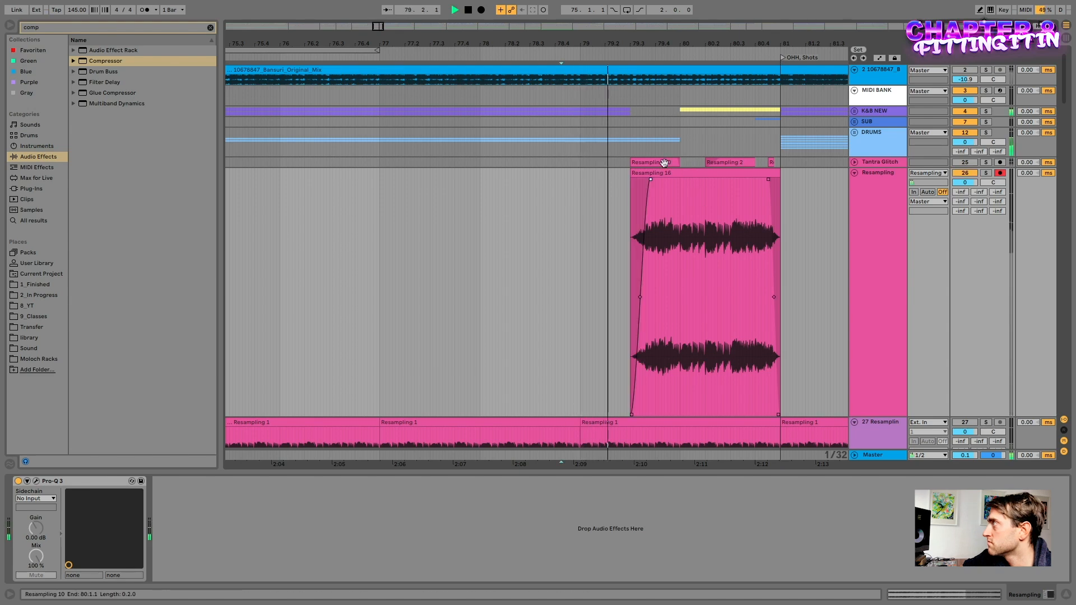
{"action": "left_click_drag", "start_coordinate": [649, 179], "coordinate": [658, 180]}
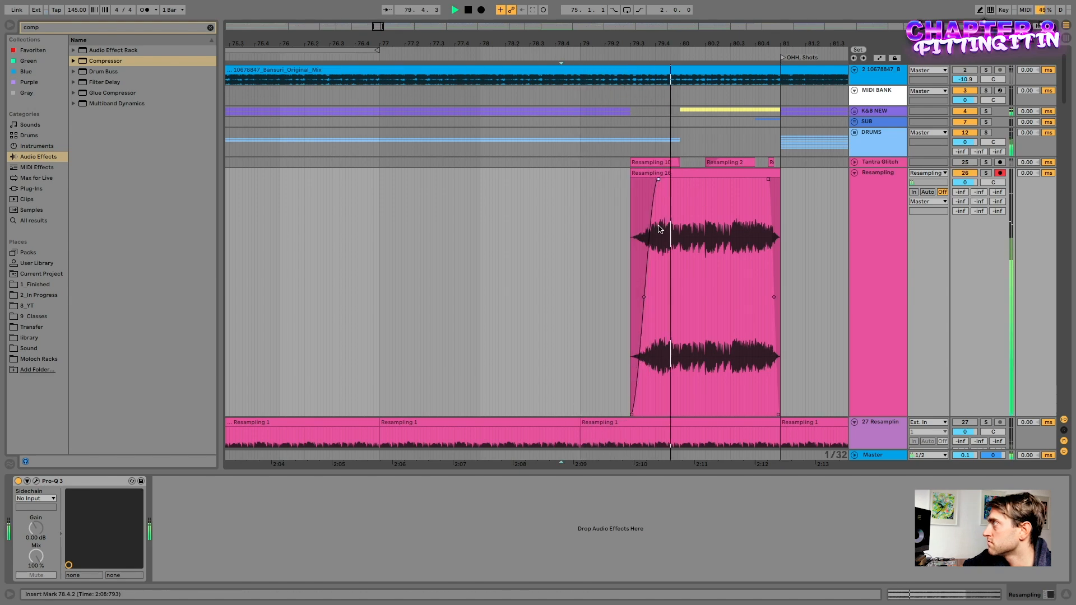
{"action": "key", "text": "space"}
Step: Split the Resampling clip at 80.1.1 and 80.2.1
{"action": "scroll", "coordinate": [735, 233], "scroll_direction": "up", "scroll_amount": 1}
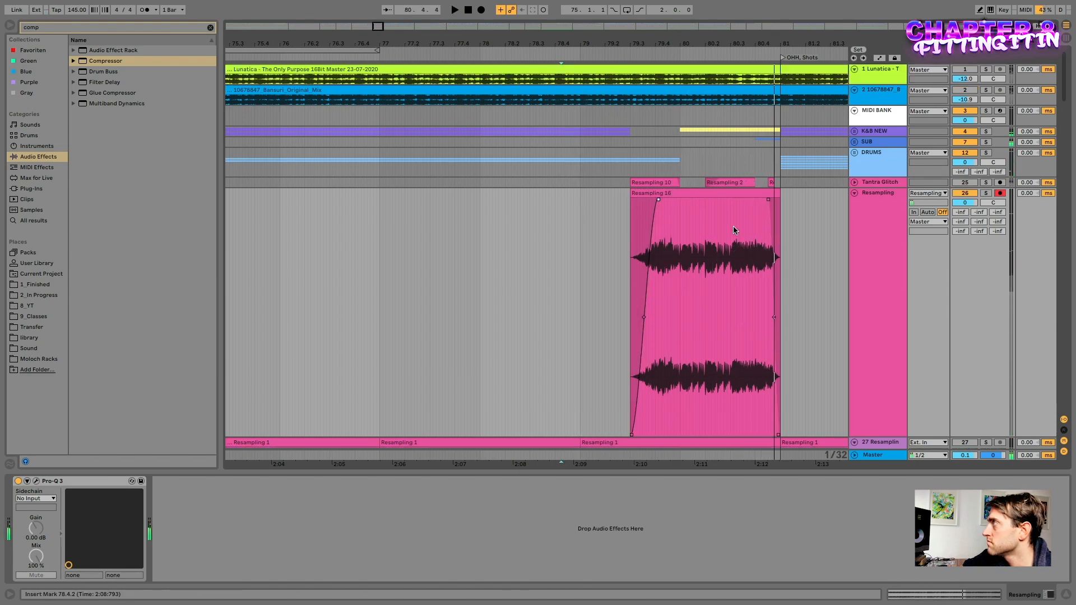
{"action": "scroll", "coordinate": [702, 235], "scroll_direction": "up", "scroll_amount": 2}
{"action": "left_click", "coordinate": [669, 220]}
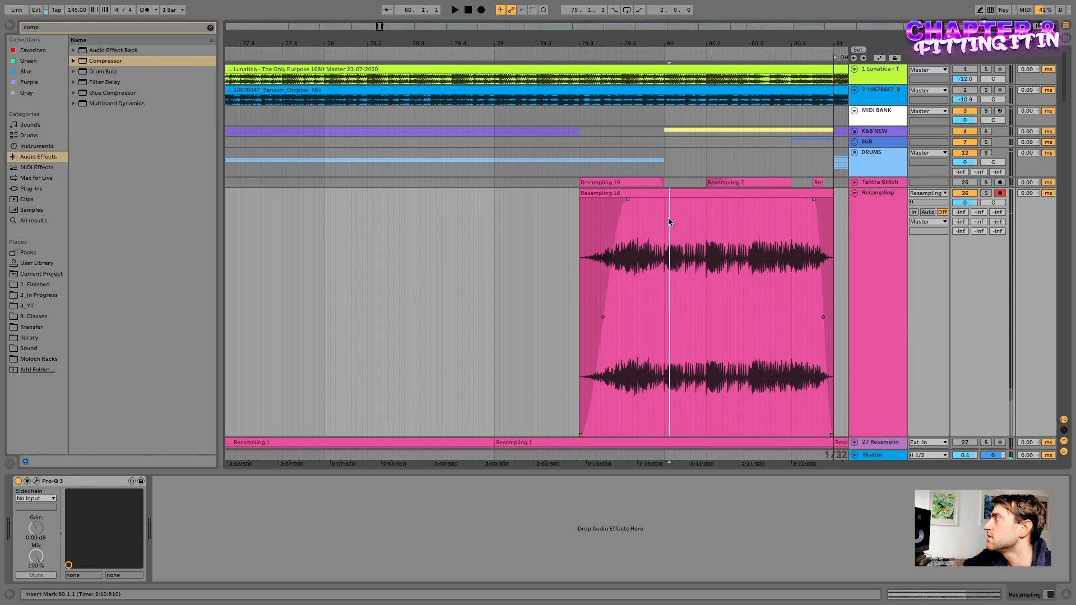
{"action": "key", "text": "super+e"}
{"action": "left_click", "coordinate": [703, 228]}
{"action": "left_click", "coordinate": [706, 225]}
{"action": "key", "text": "super+e"}
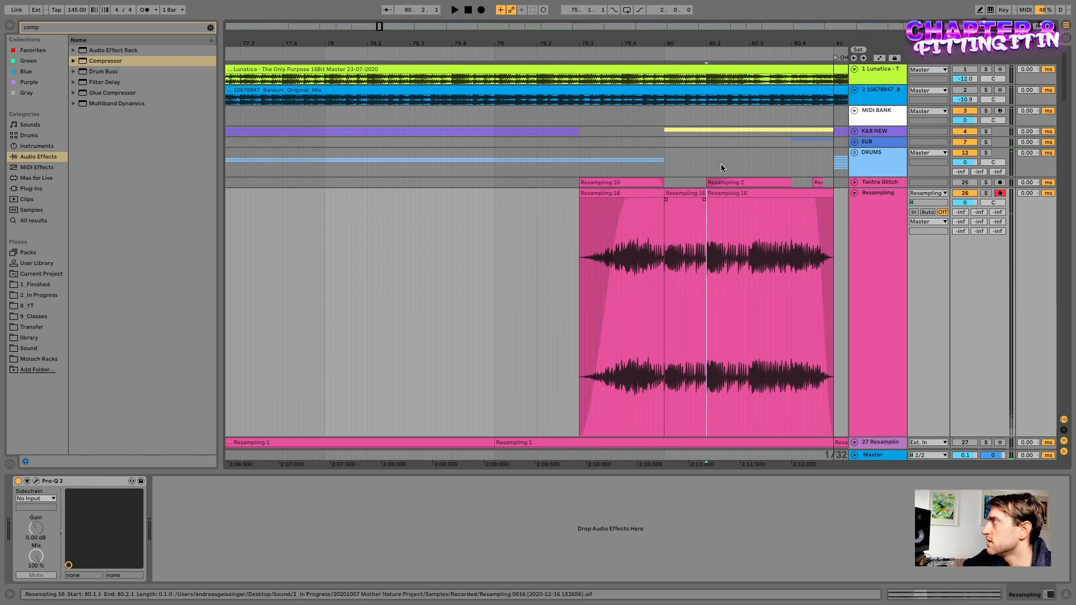
Step: Deactivate the Resampling segment from 80.1.1 to 80.2.1 and play the break from 79.3.1
{"action": "left_click", "coordinate": [697, 192]}
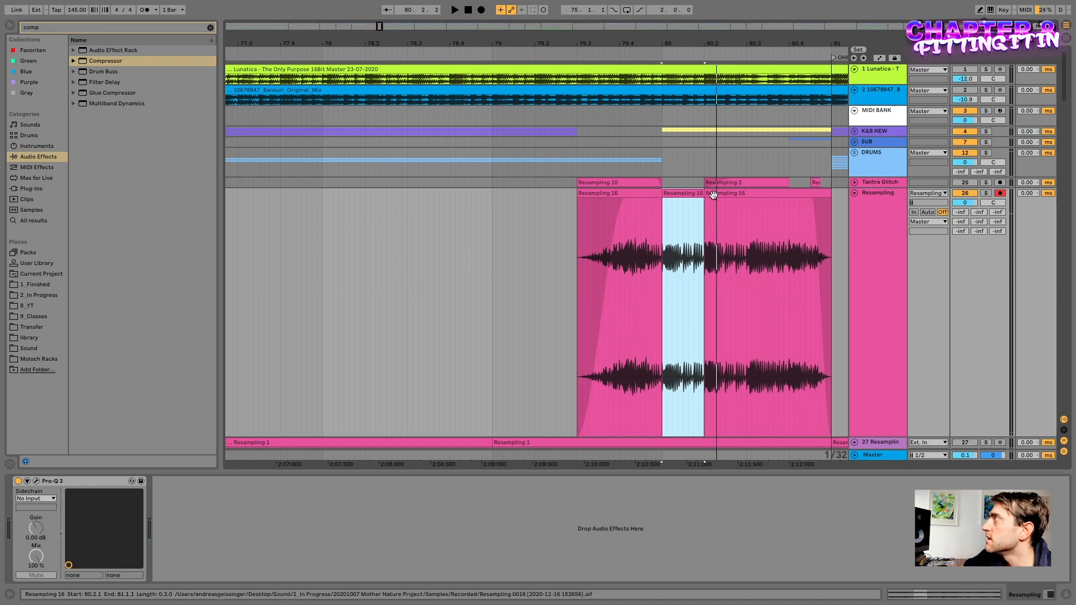
{"action": "left_click", "coordinate": [688, 201]}
{"action": "left_click", "coordinate": [692, 193]}
{"action": "key", "text": "0"}
{"action": "left_click", "coordinate": [577, 280]}
{"action": "key", "text": "space"}
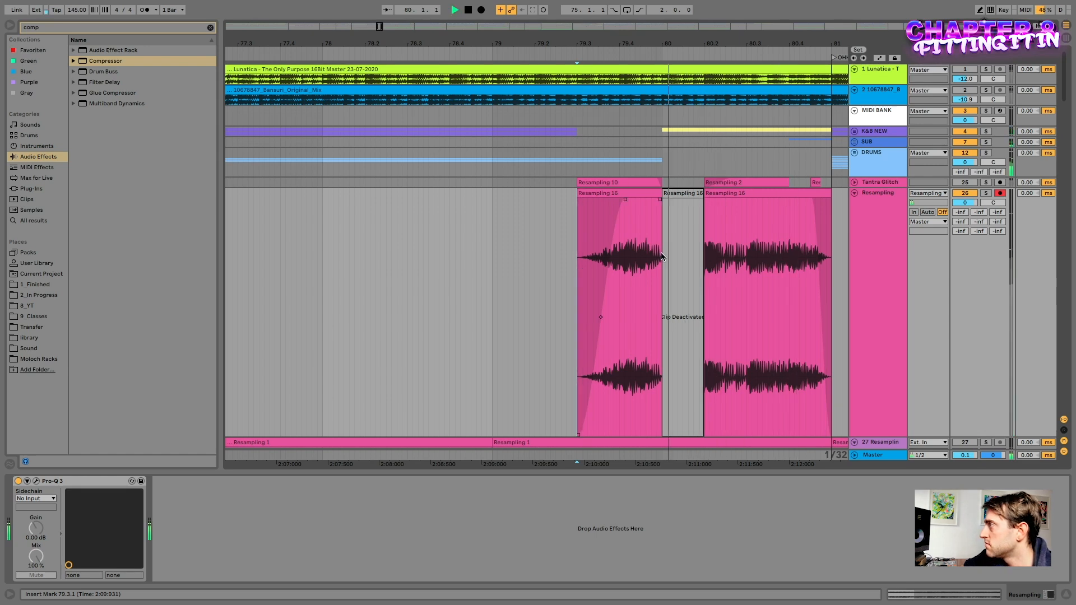
Step: Extend the start of the last Resampling clip back to about 80.1.3 while auditioning the shortened gap
{"action": "left_click_drag", "start_coordinate": [704, 193], "coordinate": [697, 193]}
{"action": "left_click", "coordinate": [645, 280]}
{"action": "key", "text": "space"}
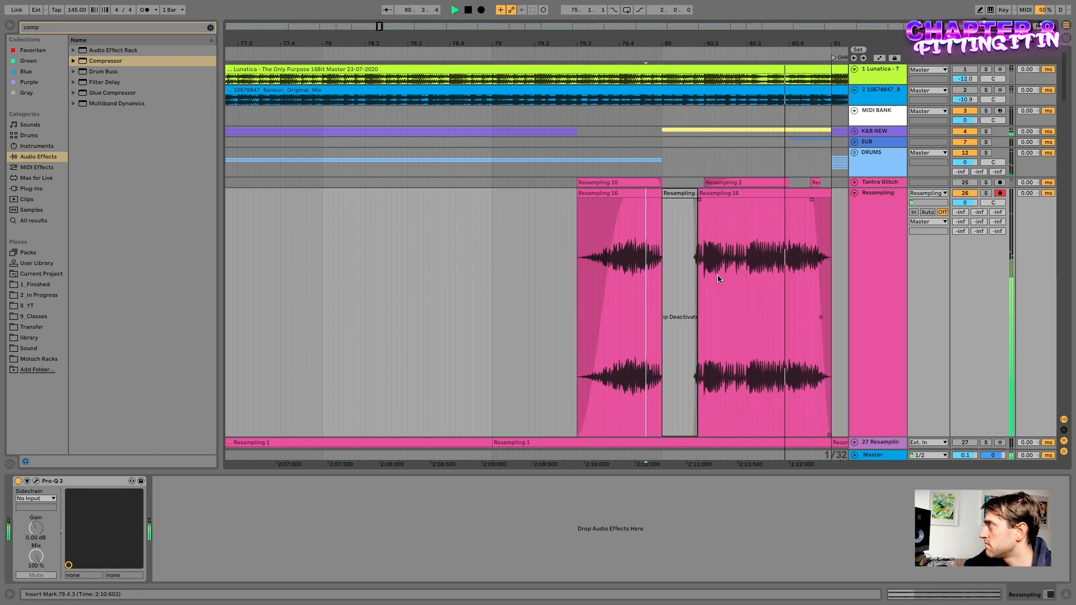
{"action": "left_click_drag", "start_coordinate": [698, 272], "coordinate": [682, 264]}
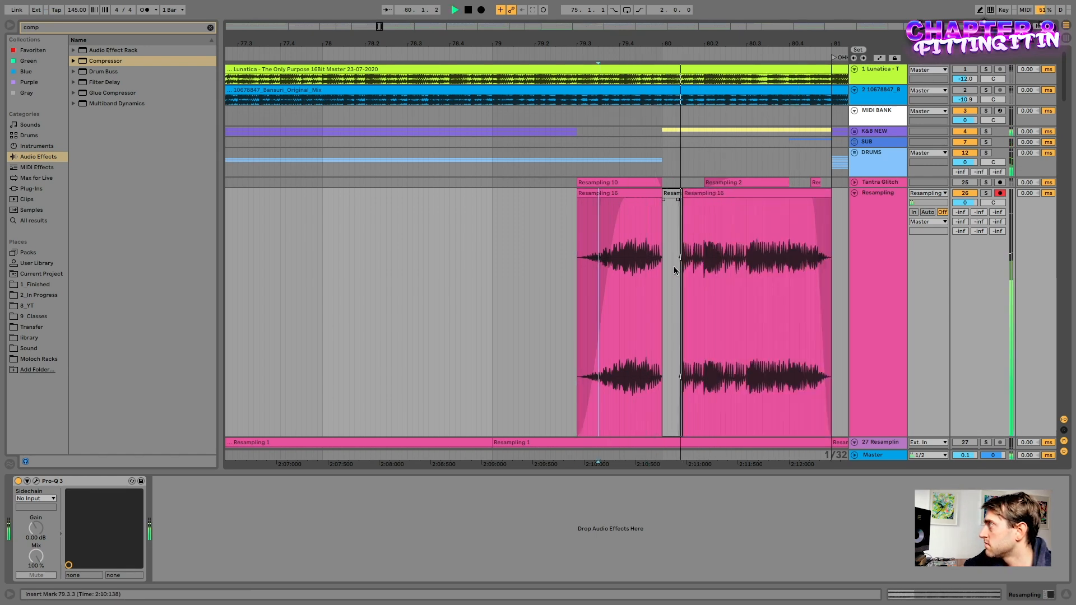
{"action": "key", "text": "space"}
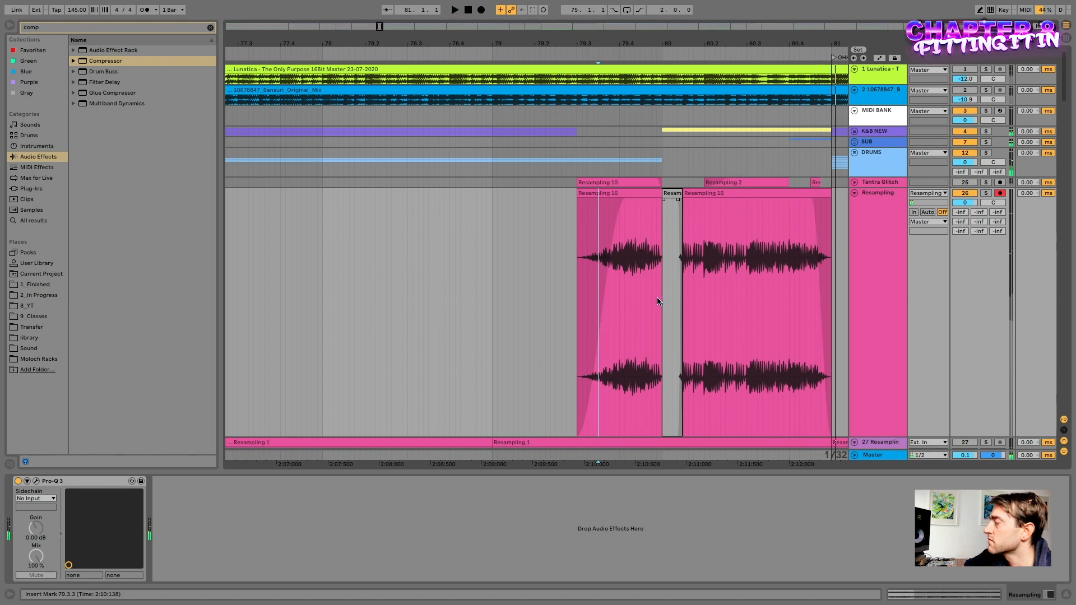
Step: Expand the K&B NEW group and select the Kick clip at 80.1.1 to compare it with the gap on the Resampling track
{"action": "left_click", "coordinate": [704, 191]}
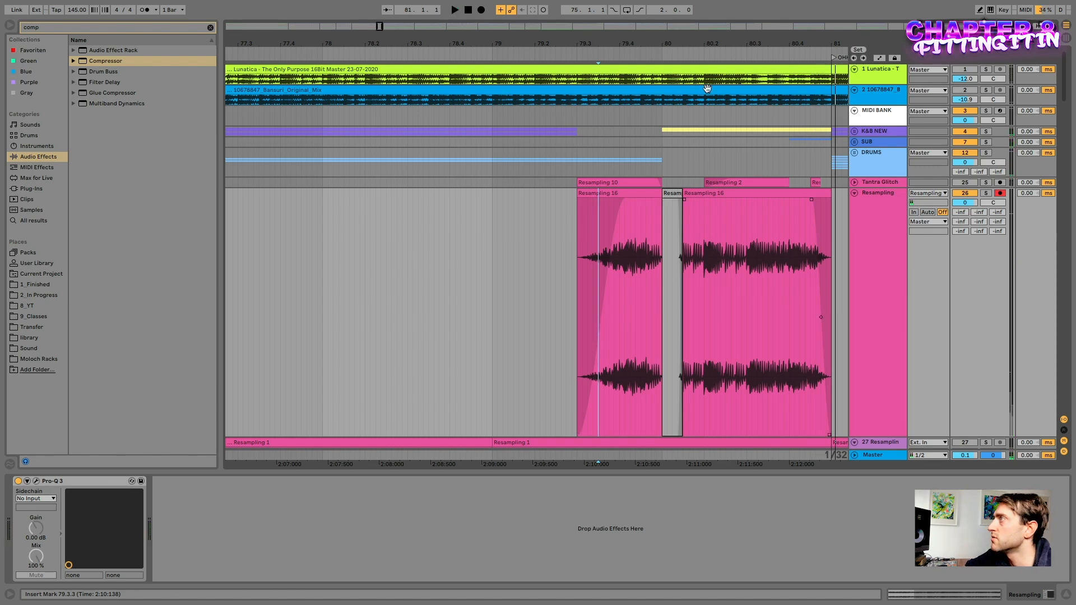
{"action": "left_click", "coordinate": [854, 133]}
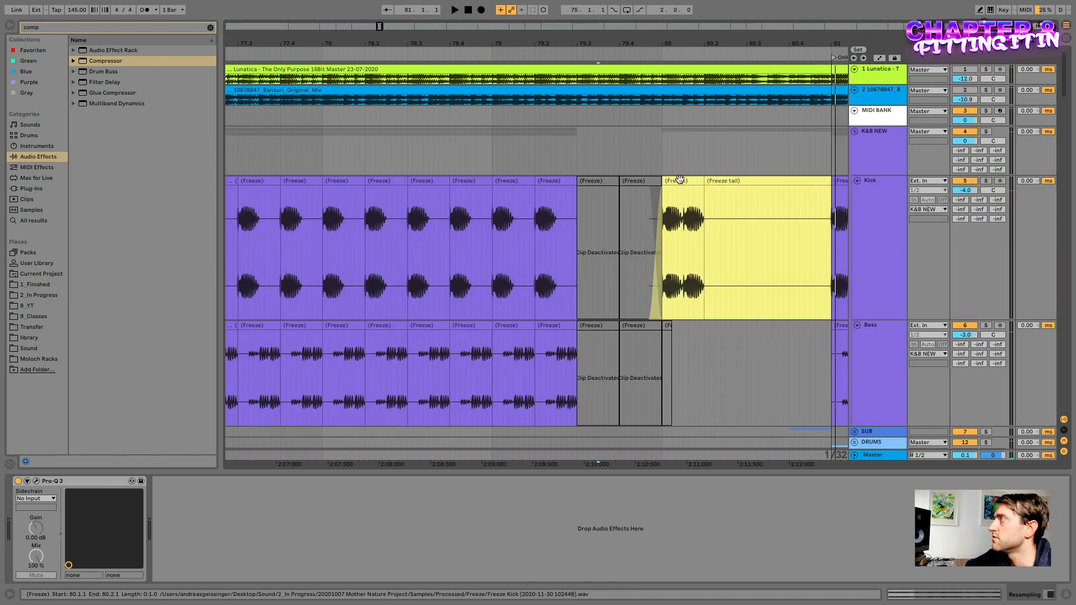
{"action": "left_click", "coordinate": [680, 179]}
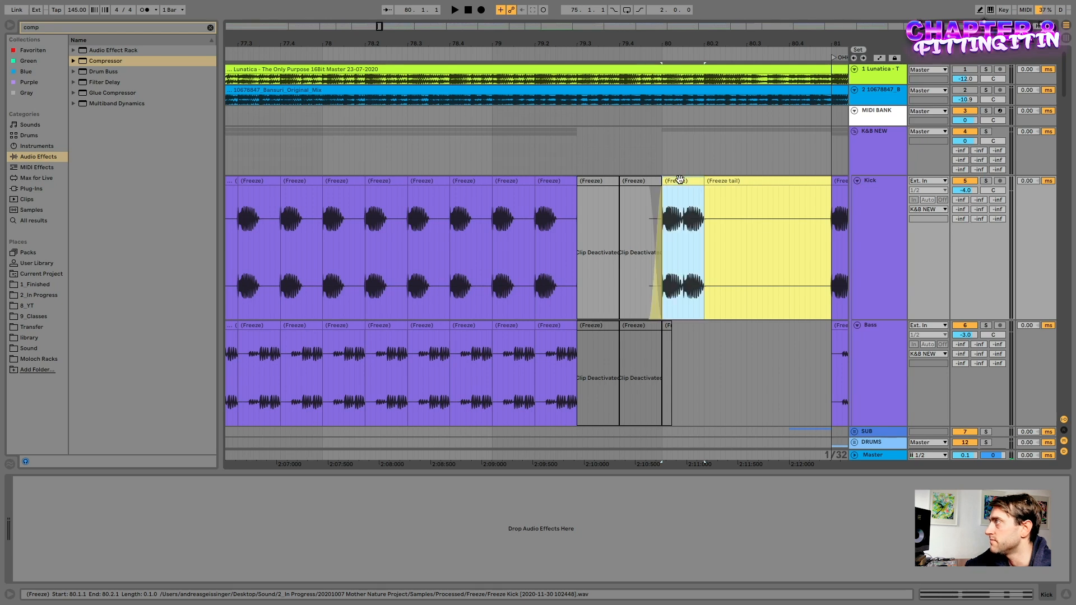
{"action": "scroll", "coordinate": [691, 299], "scroll_direction": "down", "scroll_amount": 12}
{"action": "scroll", "coordinate": [691, 244], "scroll_direction": "up", "scroll_amount": 5}
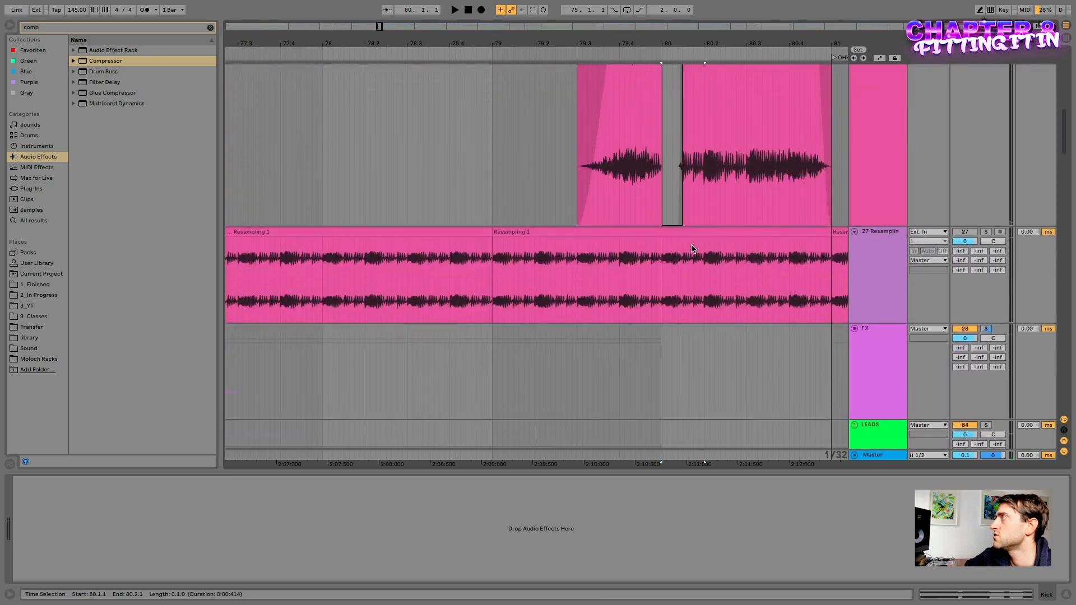
{"action": "scroll", "coordinate": [692, 245], "scroll_direction": "up", "scroll_amount": 2}
{"action": "scroll", "coordinate": [692, 263], "scroll_direction": "down", "scroll_amount": 3}
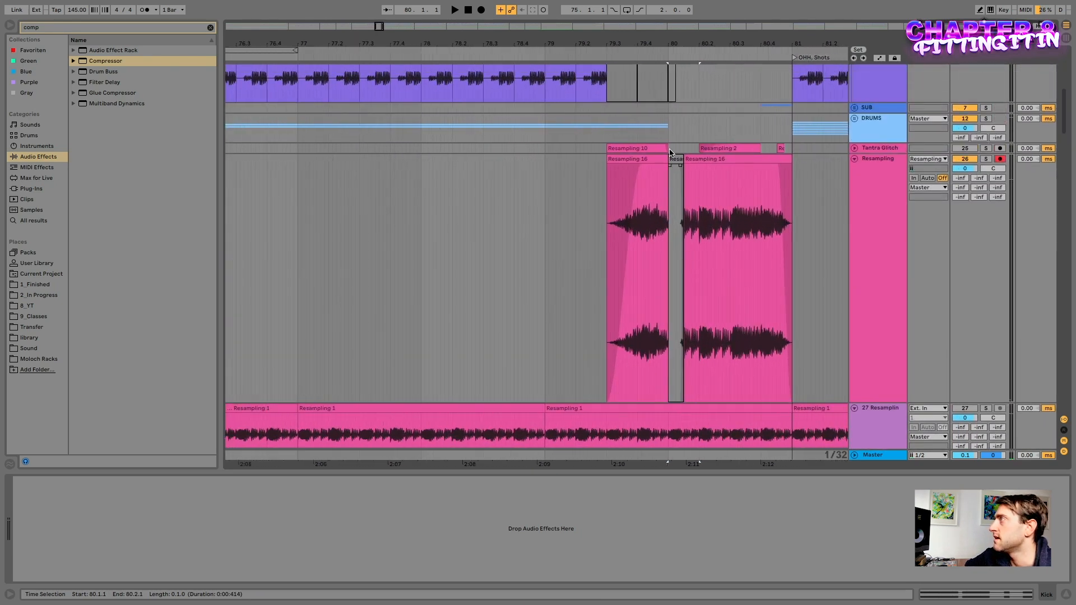
Step: Examine the effects on the Tantra Glitch track and the Auto Filter and Beat Repeat in the 27-Resampling 1 track's effect rack
{"action": "left_click", "coordinate": [876, 150]}
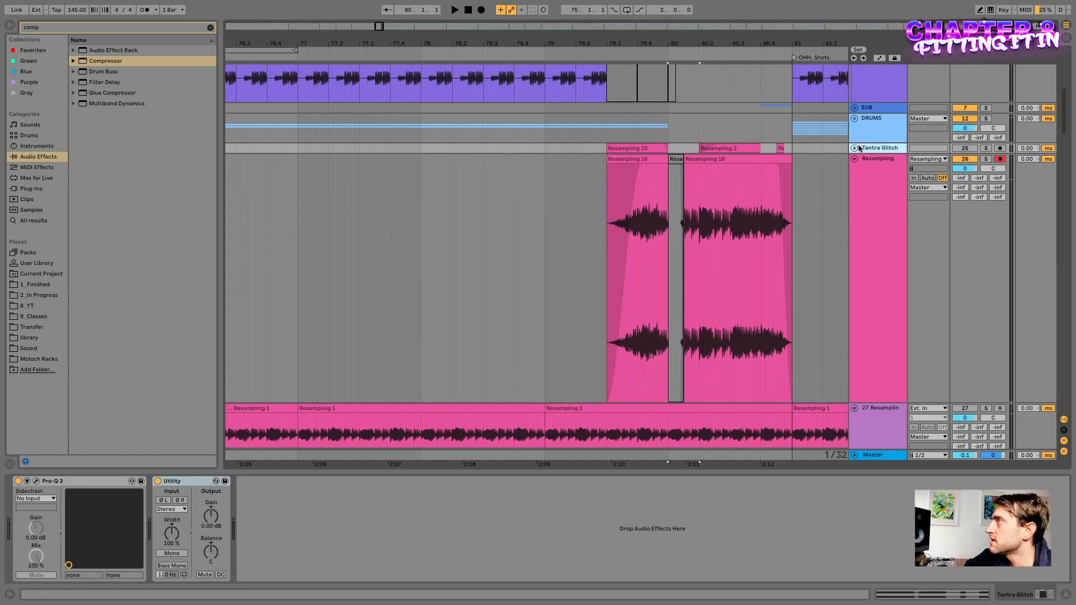
{"action": "left_click", "coordinate": [792, 302]}
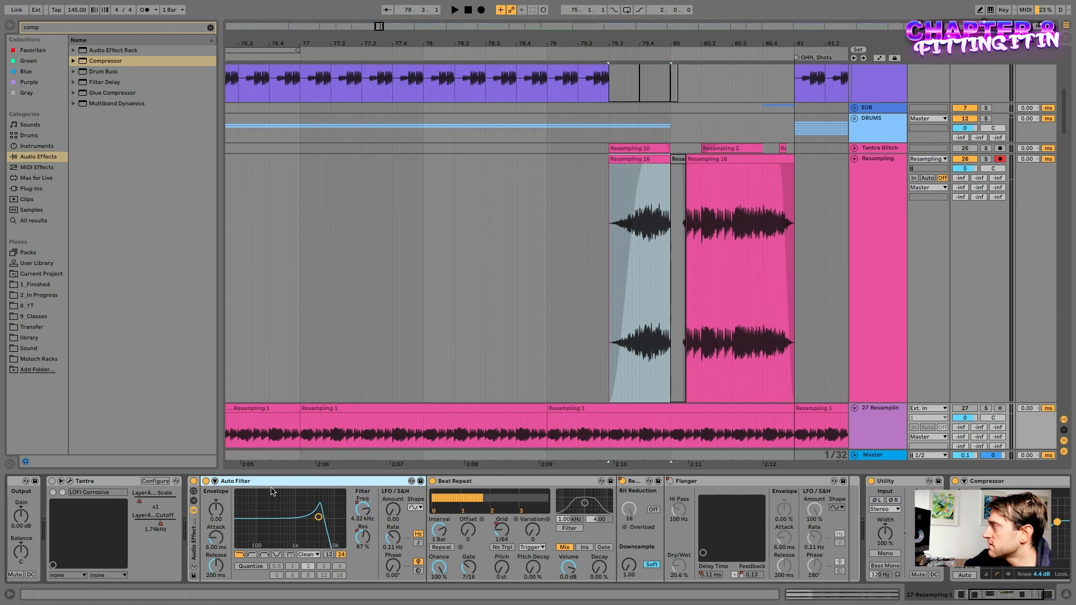
{"action": "left_click", "coordinate": [479, 482]}
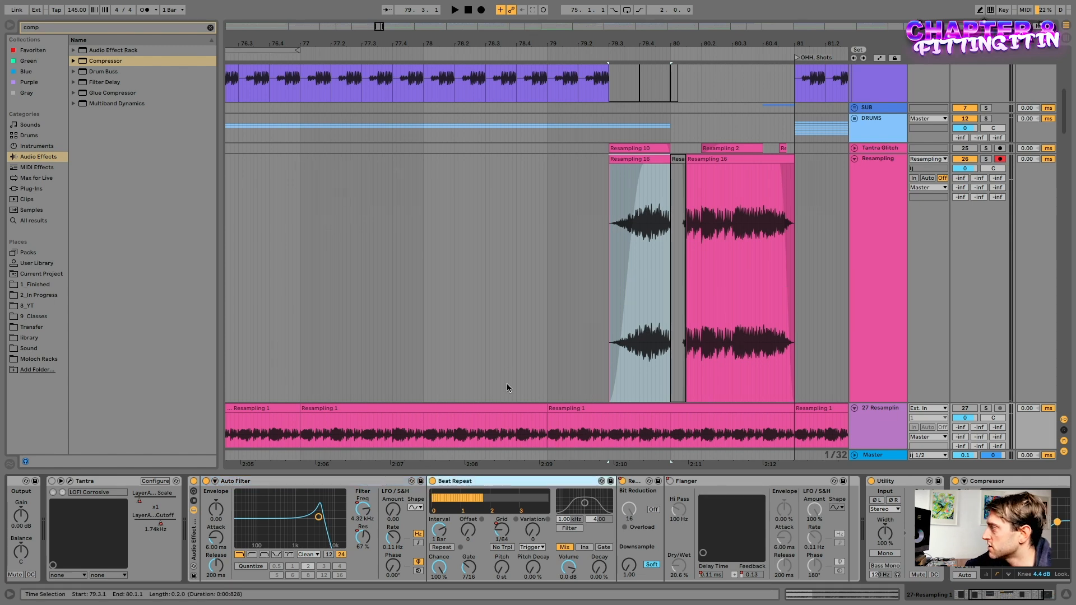
{"action": "left_click", "coordinate": [283, 482]}
{"action": "left_click", "coordinate": [556, 482]}
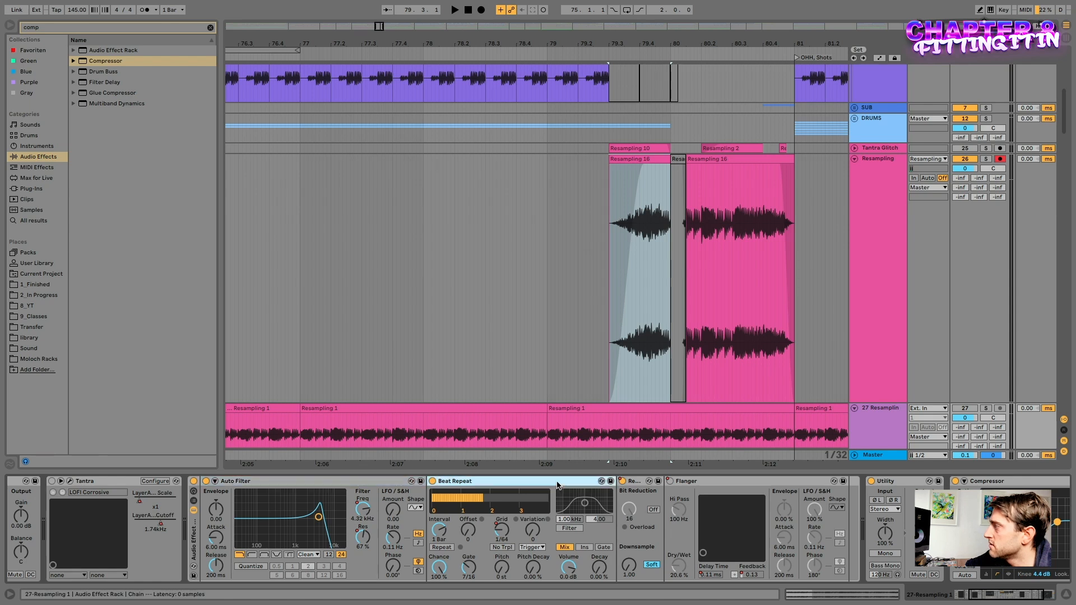
{"action": "left_click", "coordinate": [377, 481]}
{"action": "scroll", "coordinate": [699, 493], "scroll_direction": "right", "scroll_amount": 1}
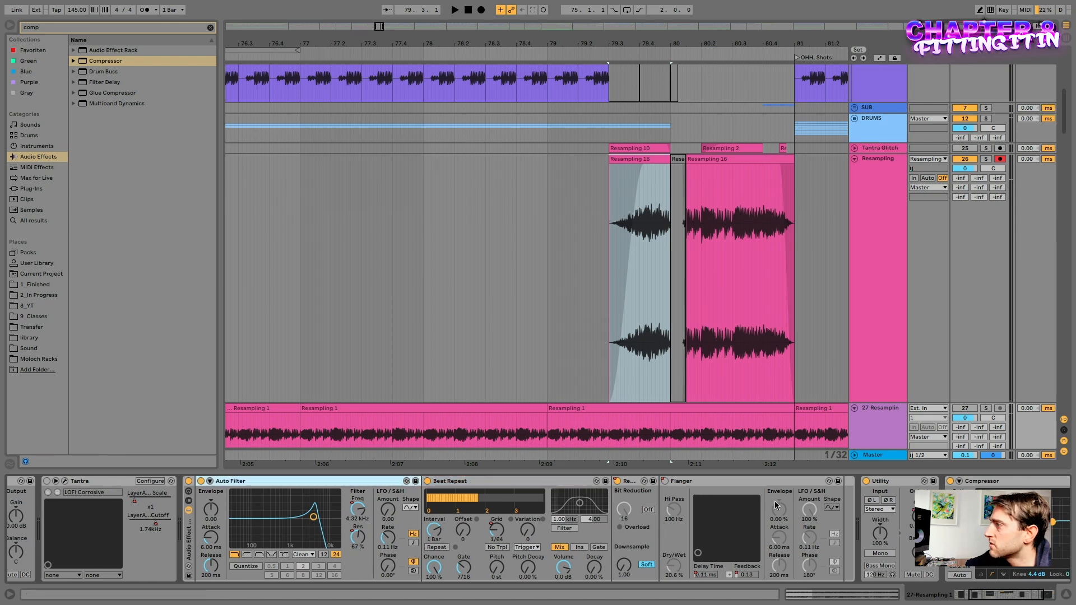
Step: Delete the Flanger from the 27-Resampling 1 track's effect rack and play the break from 79.2.3
{"action": "left_click", "coordinate": [700, 483]}
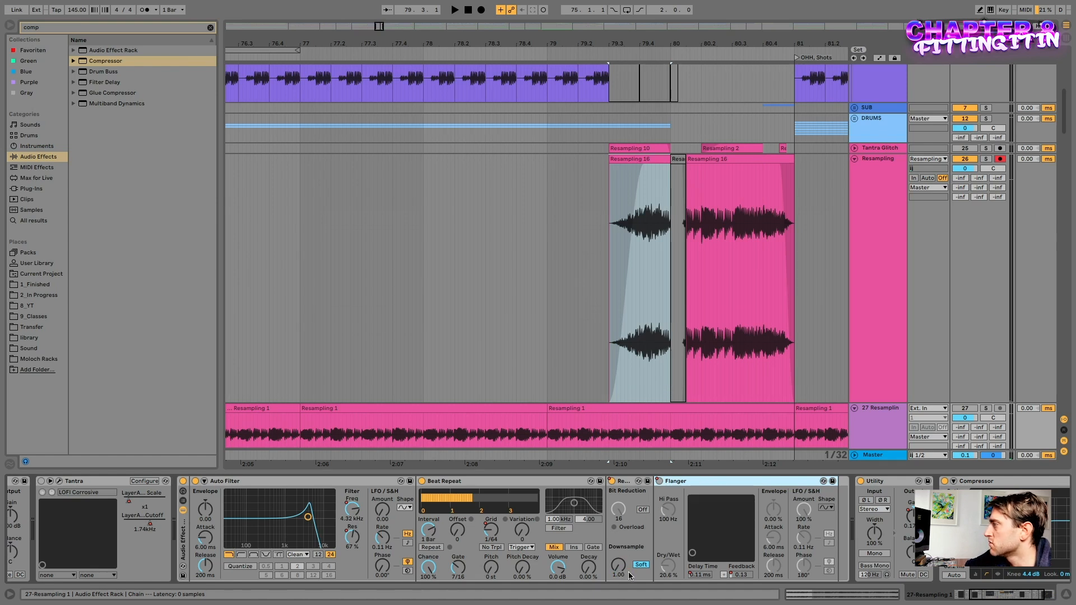
{"action": "key", "text": "Delete"}
{"action": "scroll", "coordinate": [629, 498], "scroll_direction": "right", "scroll_amount": 1}
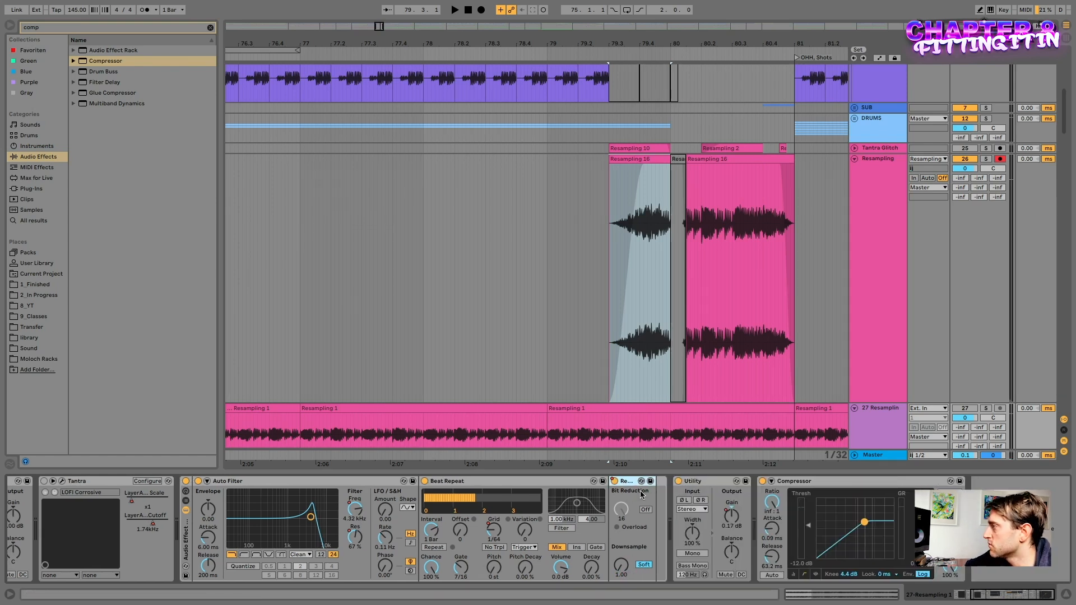
{"action": "left_click", "coordinate": [594, 278]}
{"action": "key", "text": "space"}
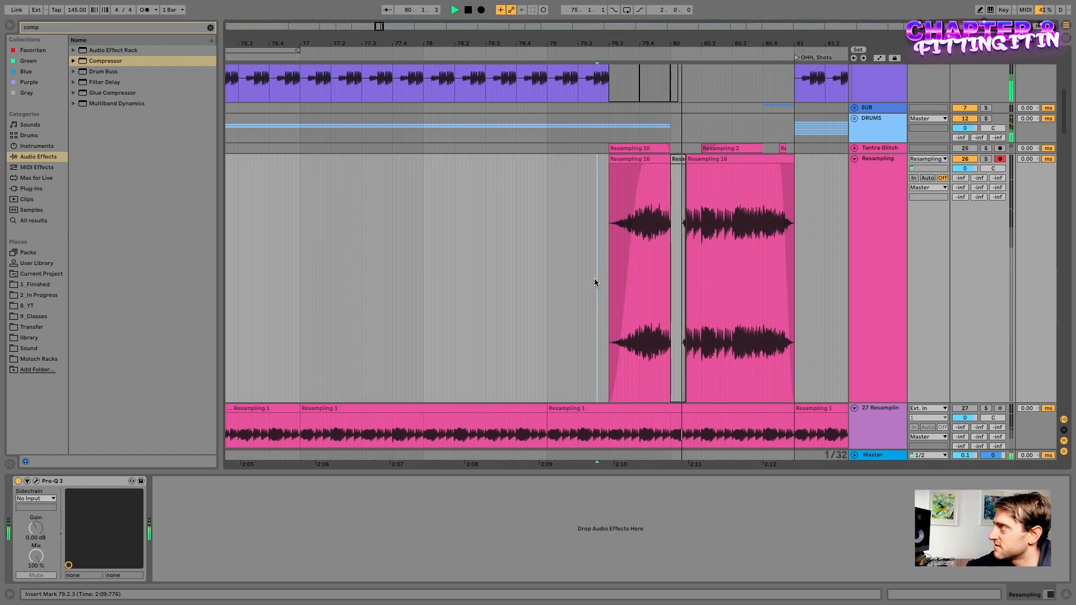